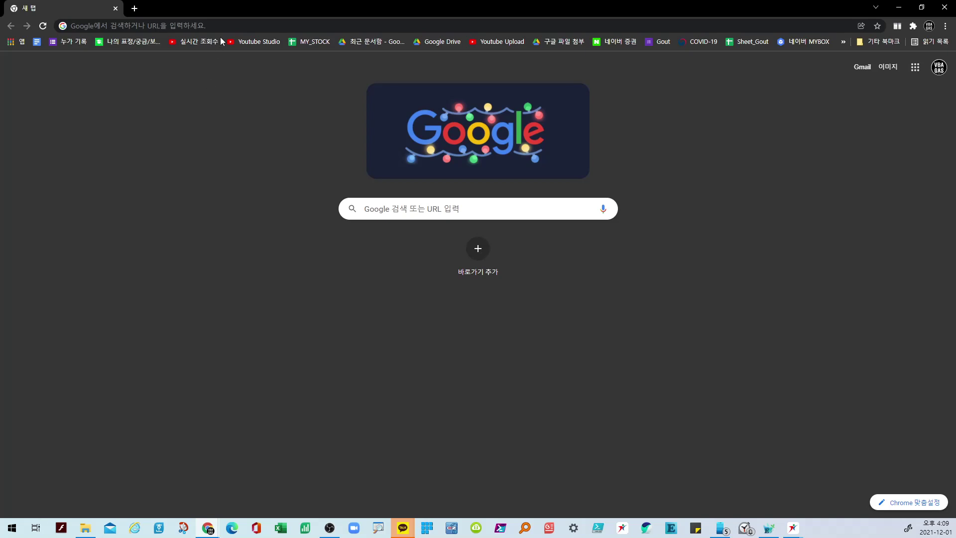
Step: Create a new blank Google Sheets spreadsheet through the address sheets.new
left_click(224, 27)
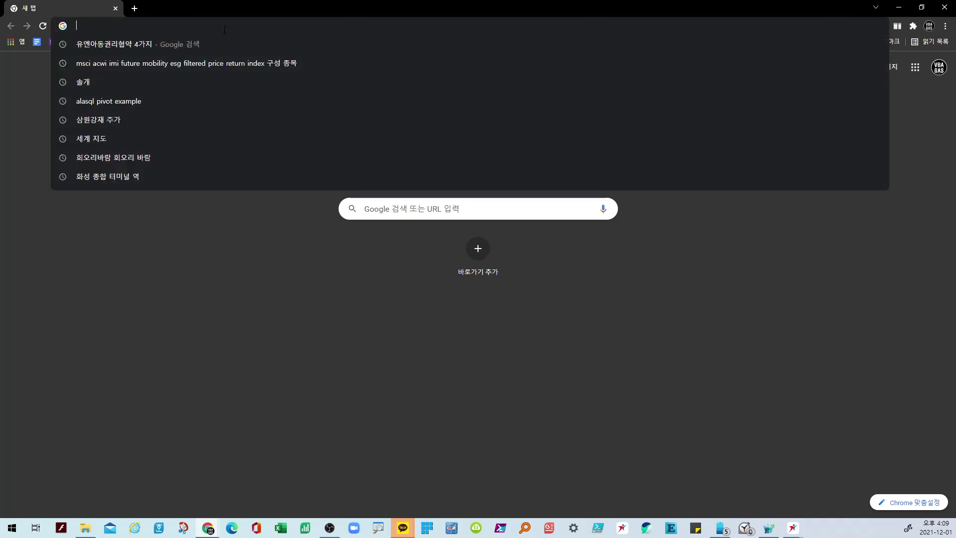
type("노")
key("BackSpace")
key("BackSpace")
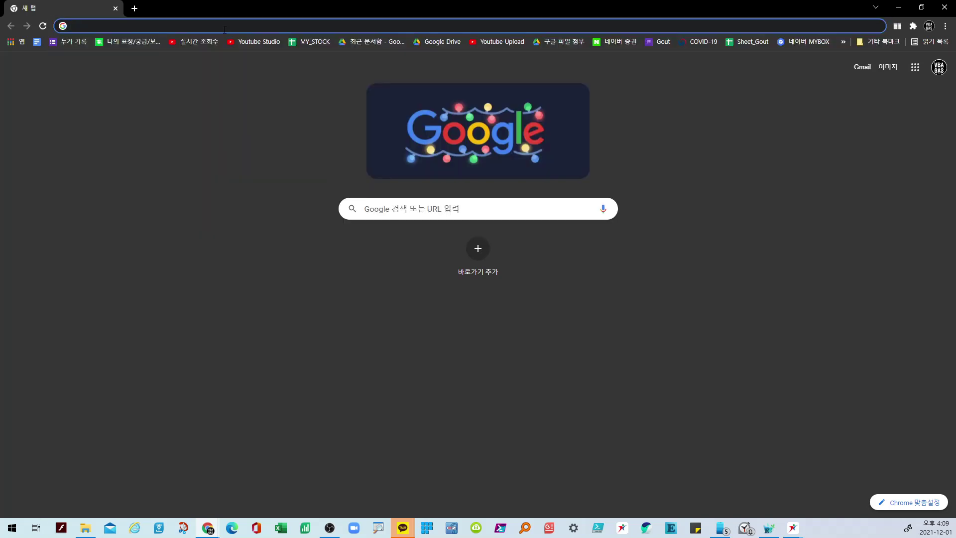
type("sheets.")
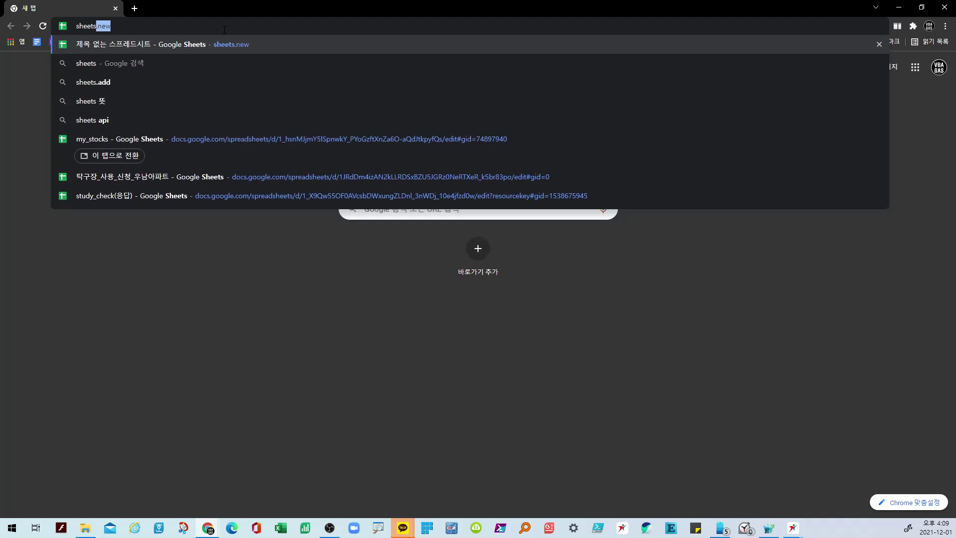
type("new")
key("Return")
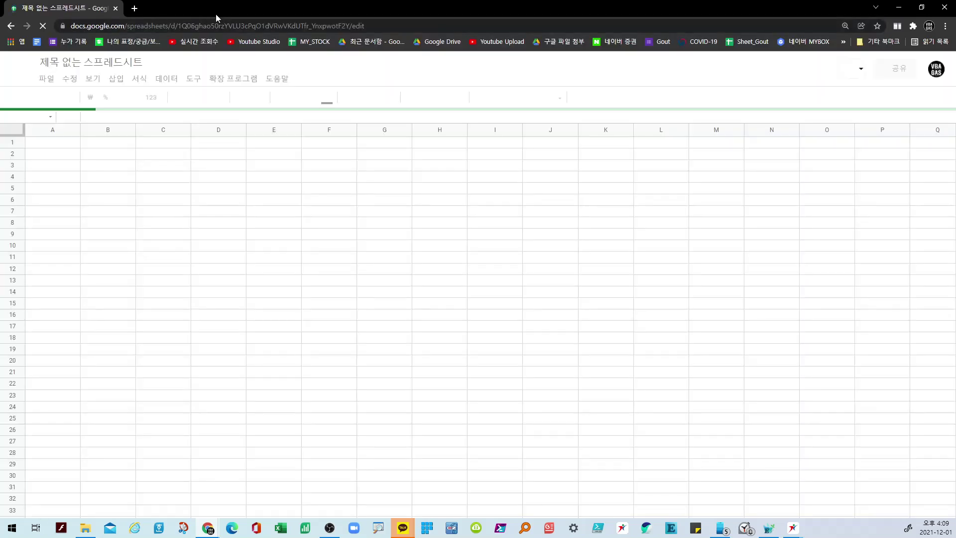
Step: Set the spreadsheet's zoom level to 150%
left_click(211, 174)
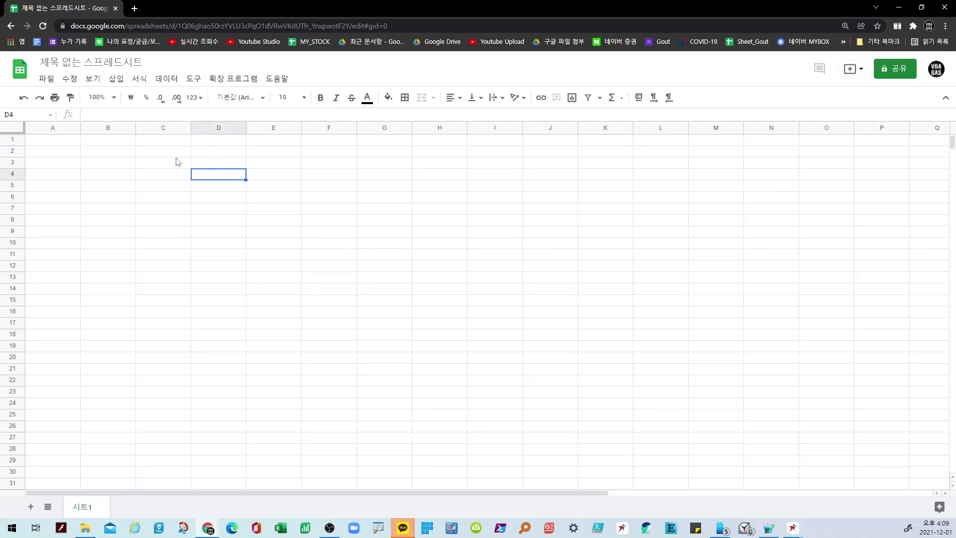
left_click(144, 152)
left_click(114, 97)
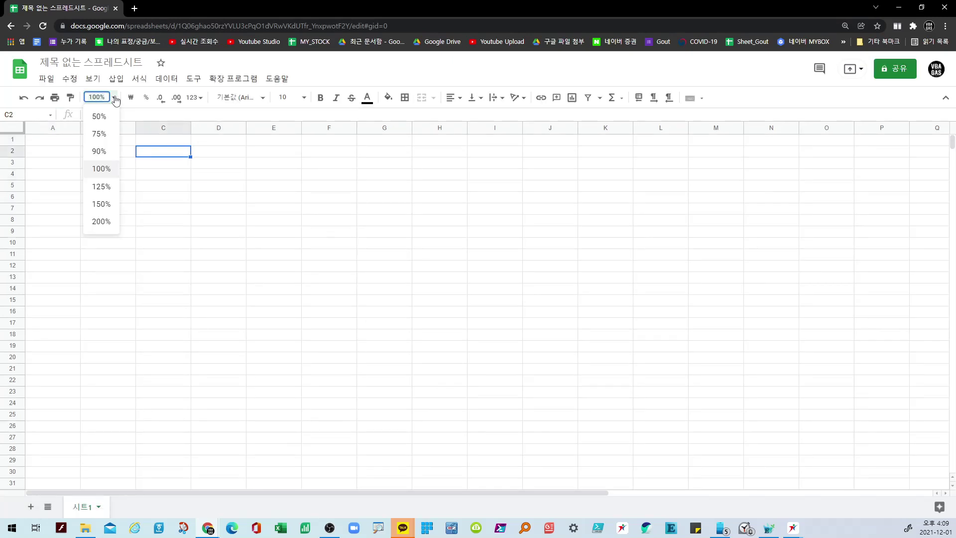
left_click(109, 204)
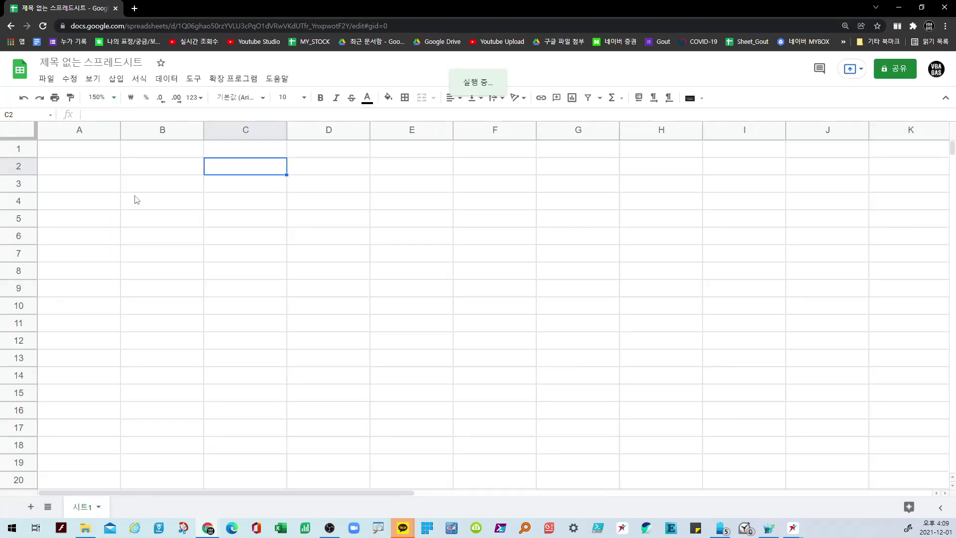
left_click(175, 195)
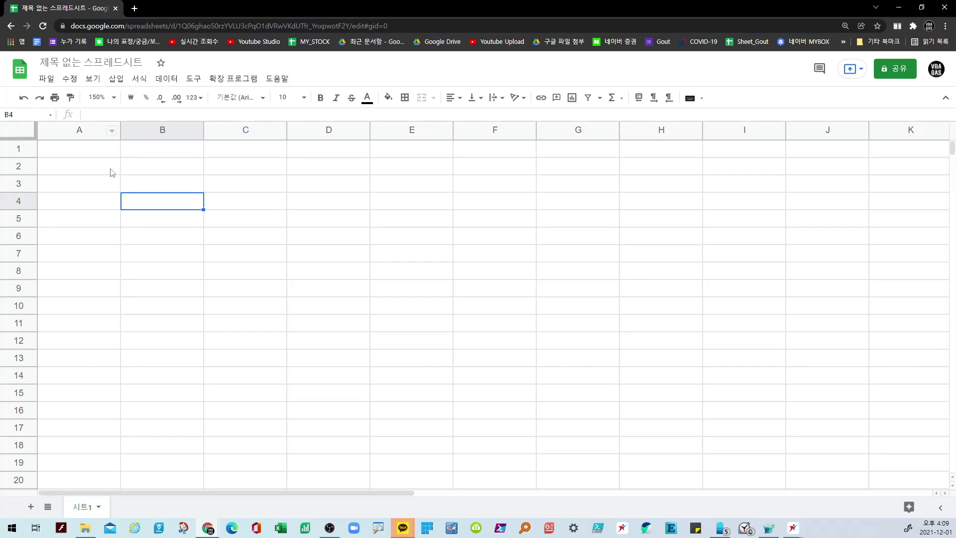
Step: Rename the spreadsheet as "sparkline_전체에서의 비율"
left_click(100, 64)
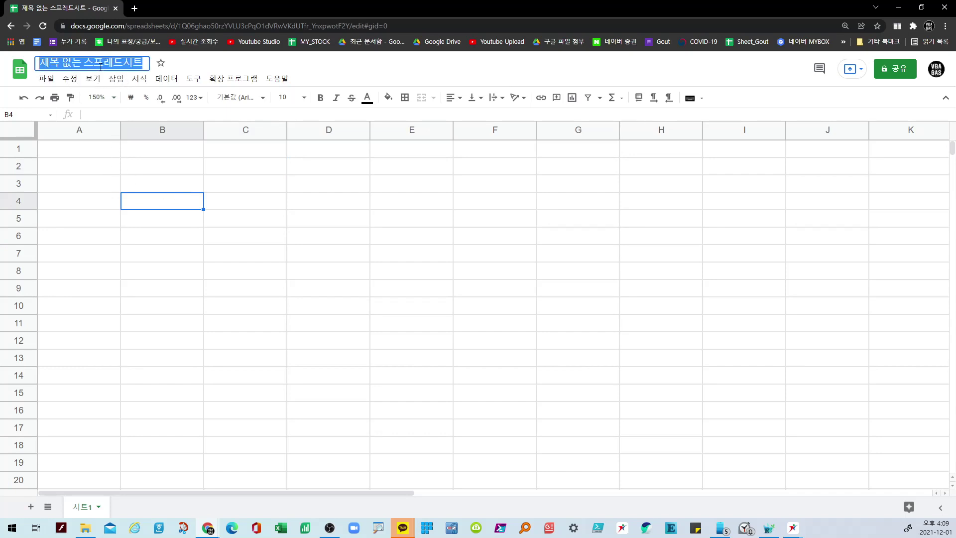
type("spark")
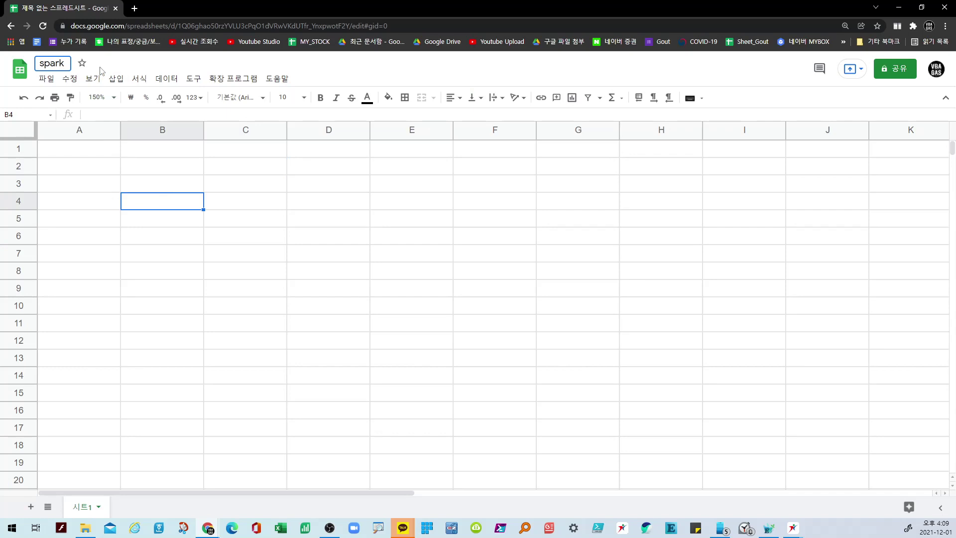
type("line_전체")
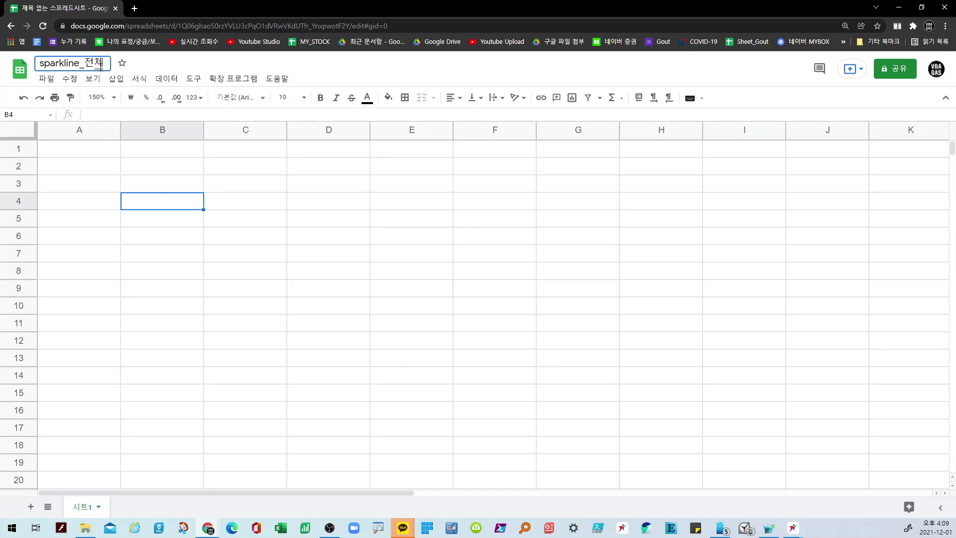
type("에서의")
type(" 비율")
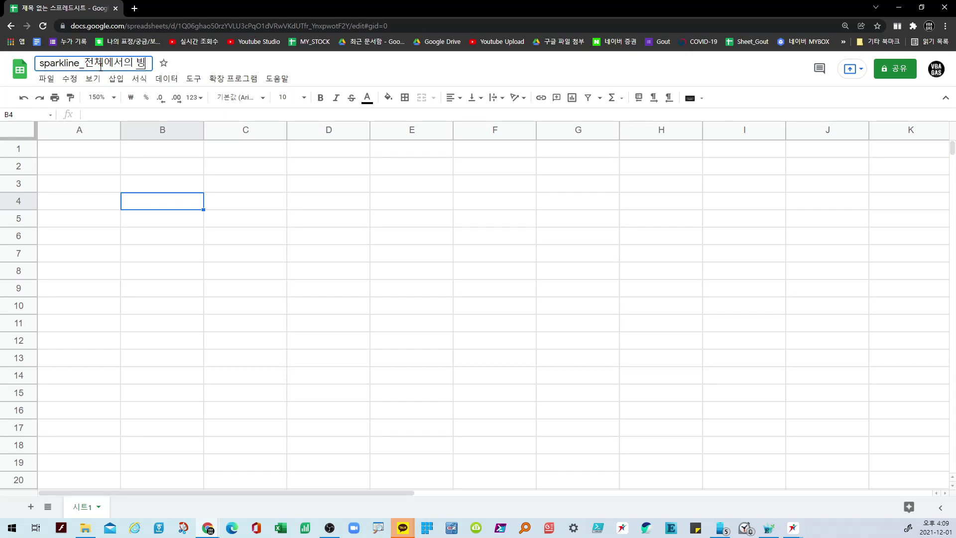
key("Return")
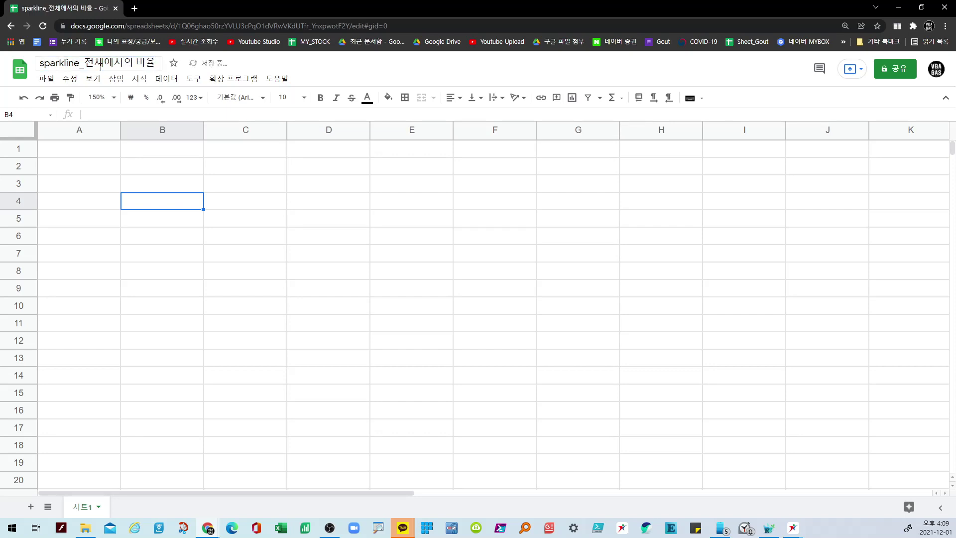
Step: Copy the spreadsheet's file name into cell A1 as the sheet title
left_click(85, 63)
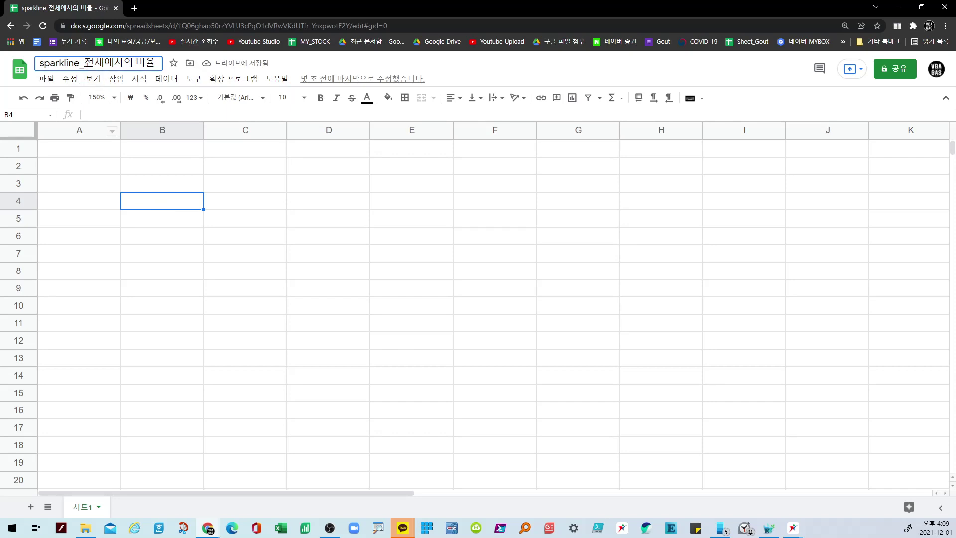
key("ctrl+a")
key("ctrl+c")
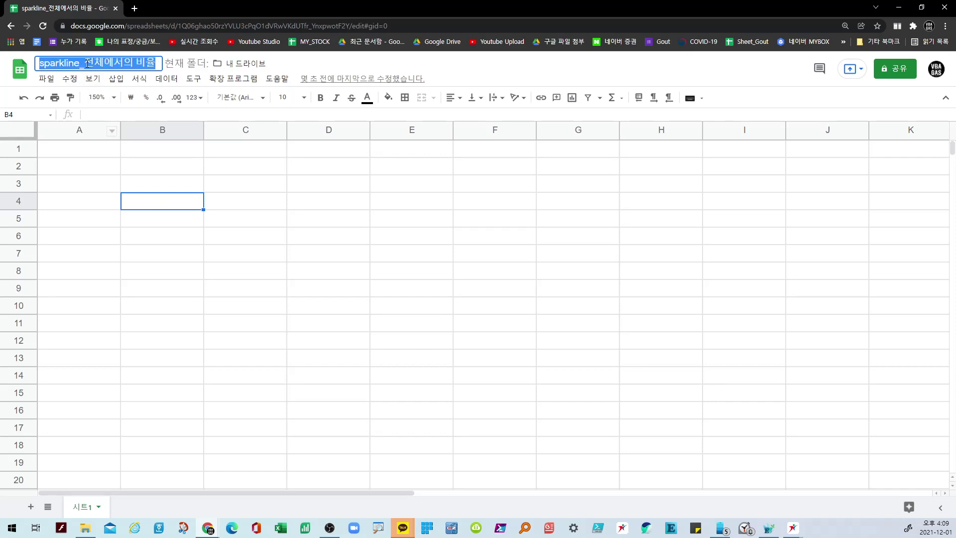
left_click(89, 158)
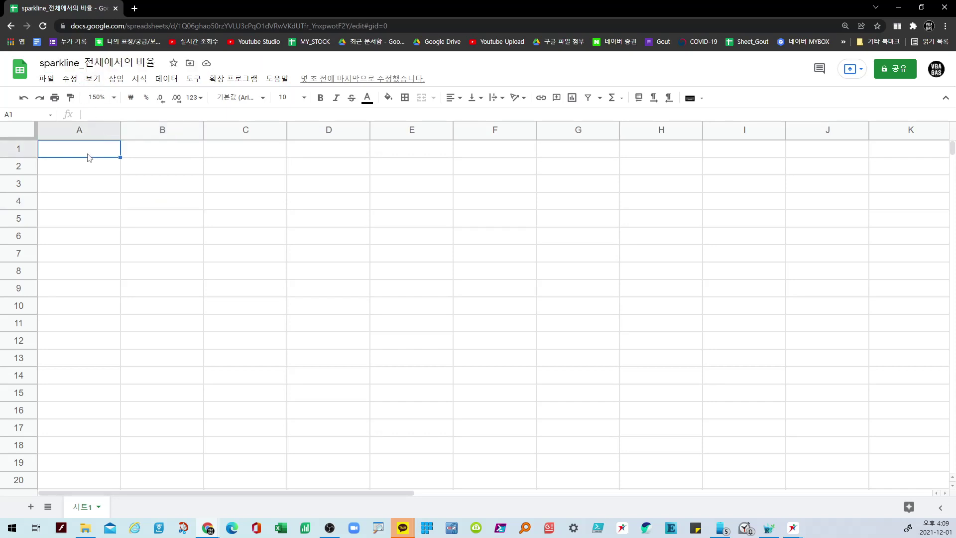
key("Return")
key("ctrl+v")
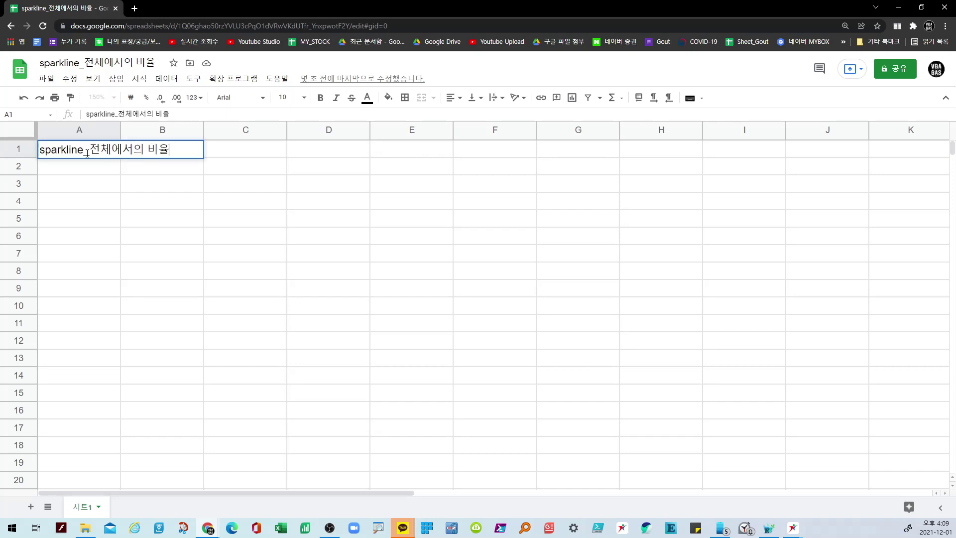
key("Return")
Step: Set the font size of the whole title row 1 to 36
left_click(30, 151)
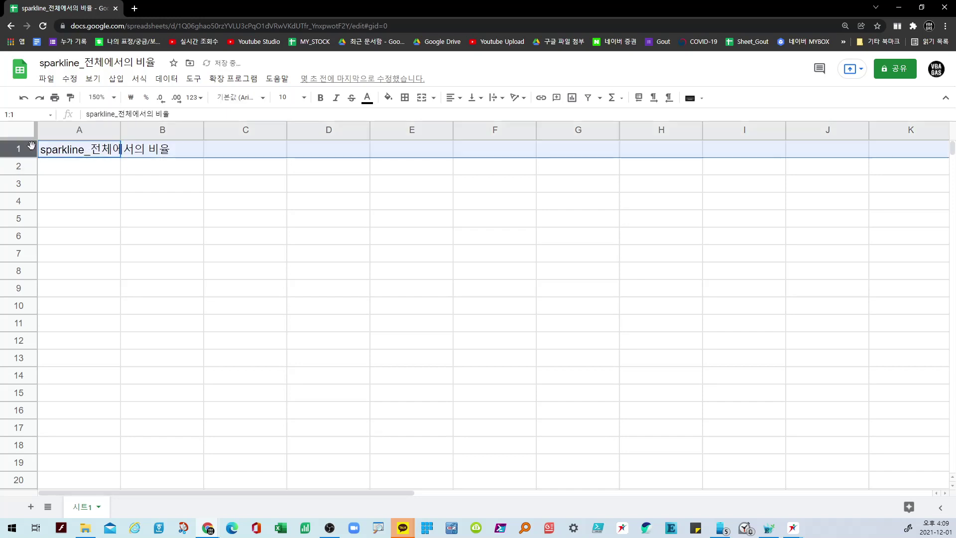
left_click(304, 98)
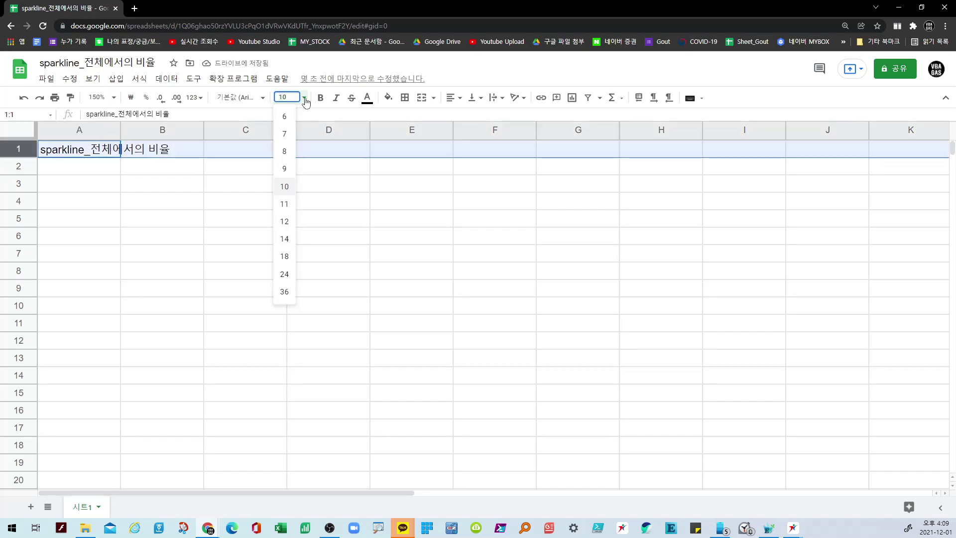
left_click(284, 292)
left_click(289, 272)
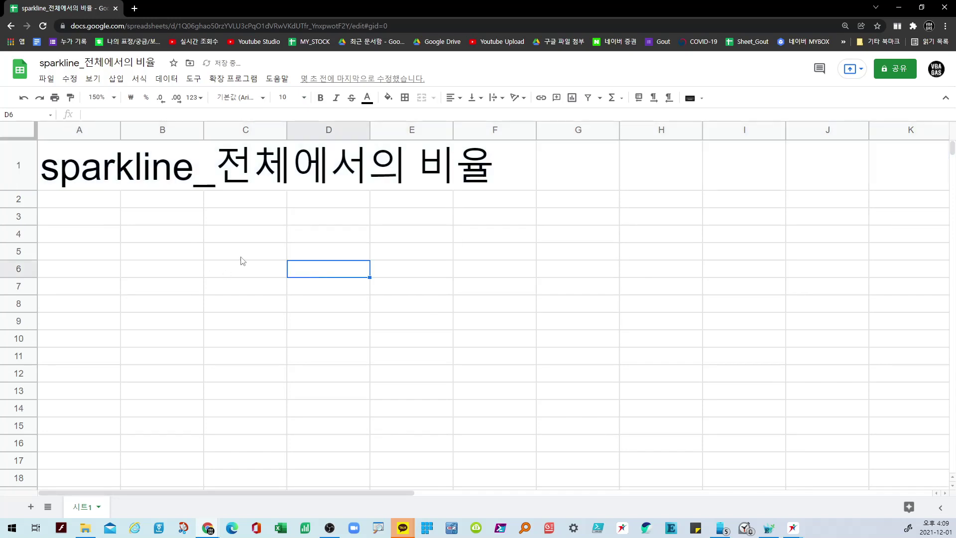
left_click(260, 254)
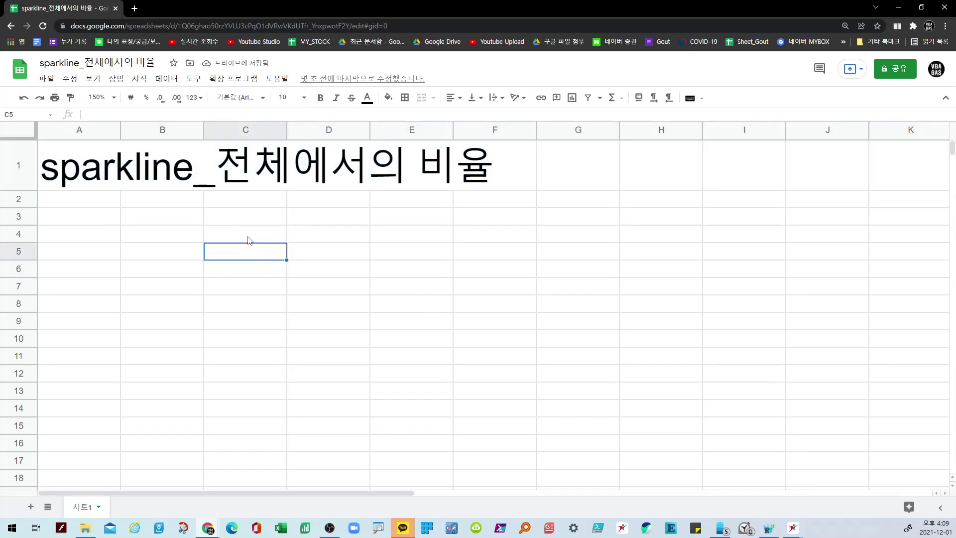
Step: Enter the column headers Employee in C4 and Sales in D4
left_click(249, 240)
type("=ㄴ")
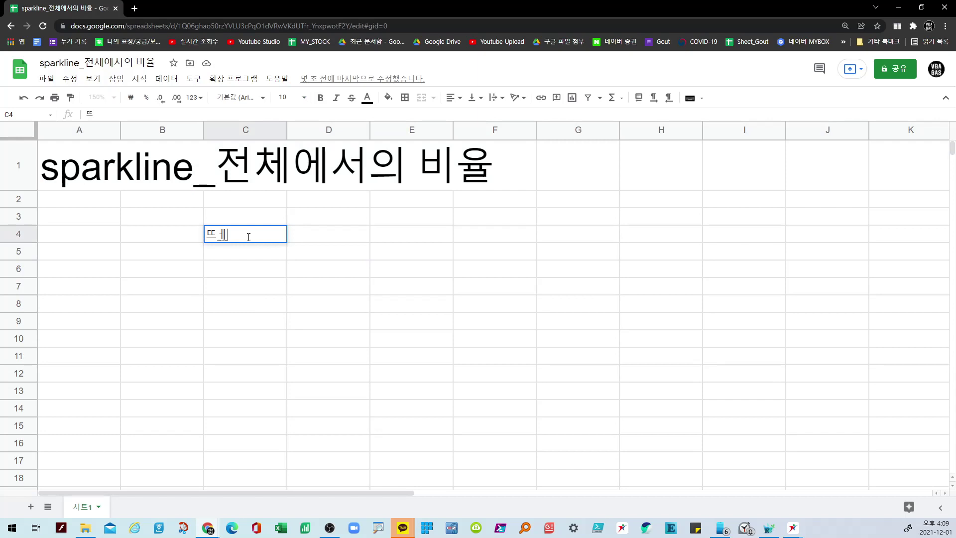
key("BackSpace")
key("BackSpace")
type("Employee")
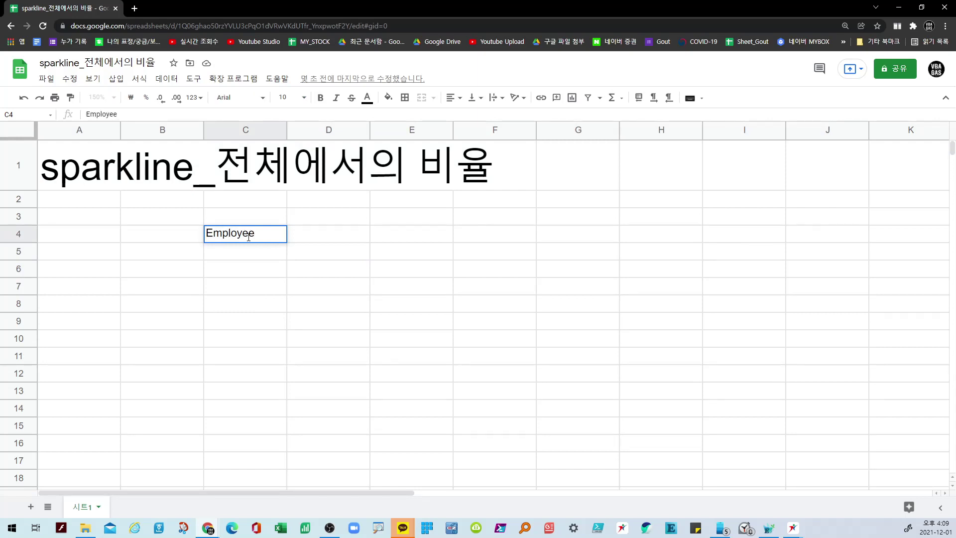
key("Tab")
type("Sales")
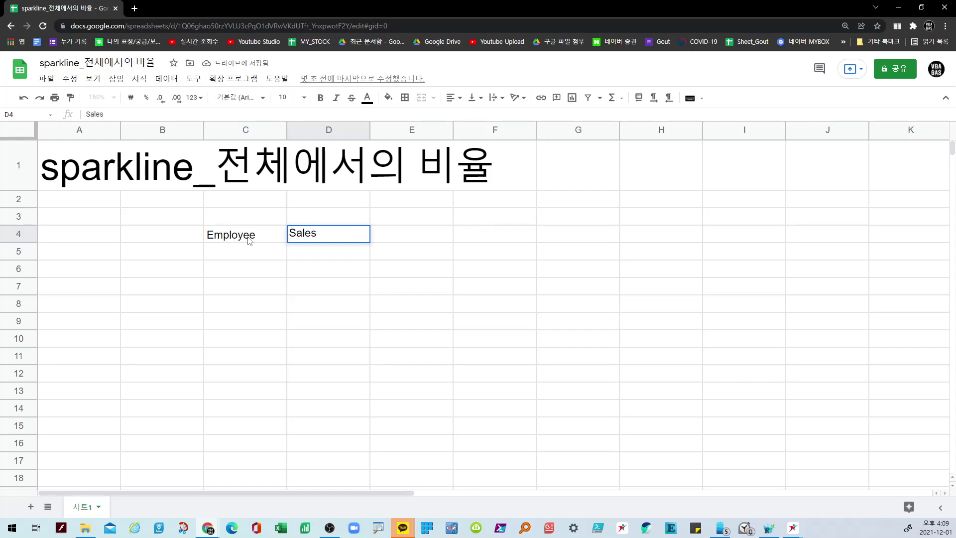
key("Tab")
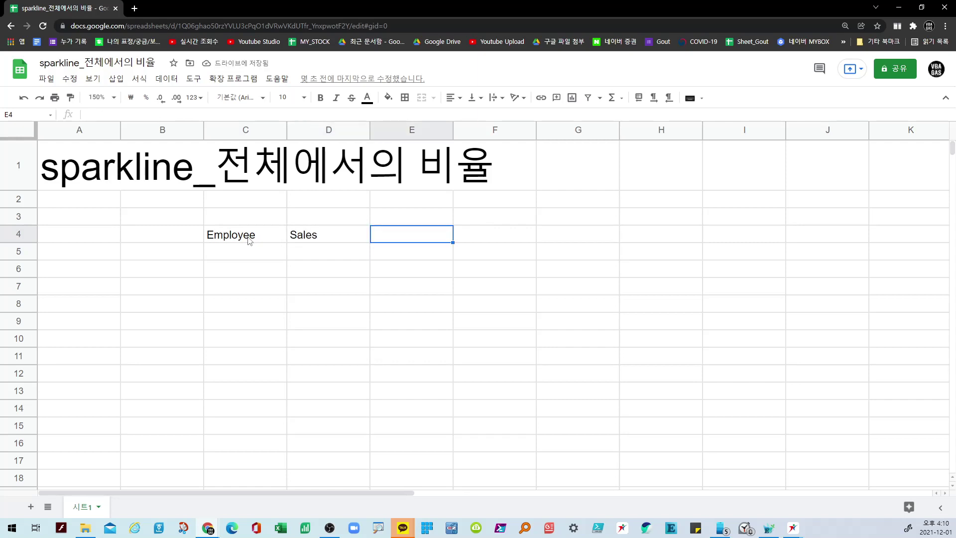
Step: Enter the column header Chart in E4
type("per")
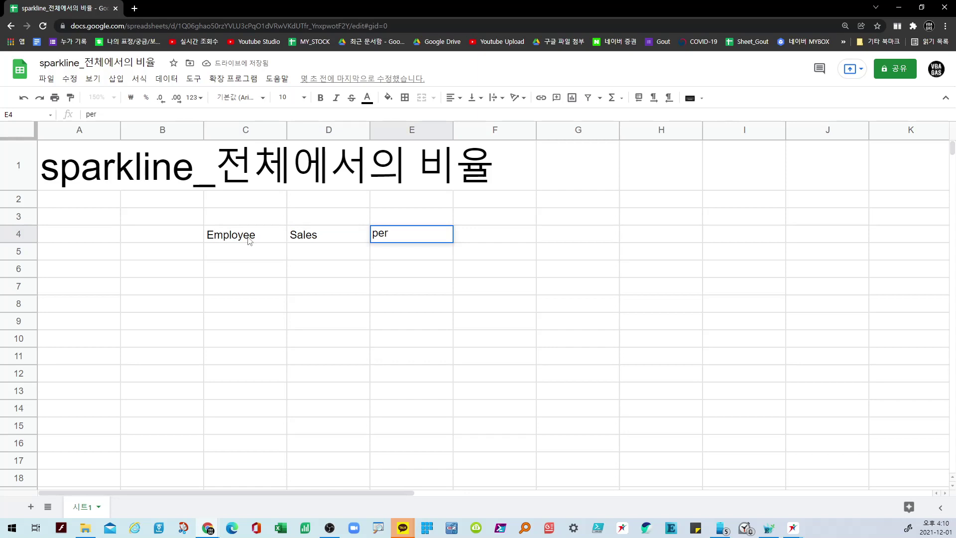
key("BackSpace")
key("BackSpace")
key("BackSpace")
type("Cha")
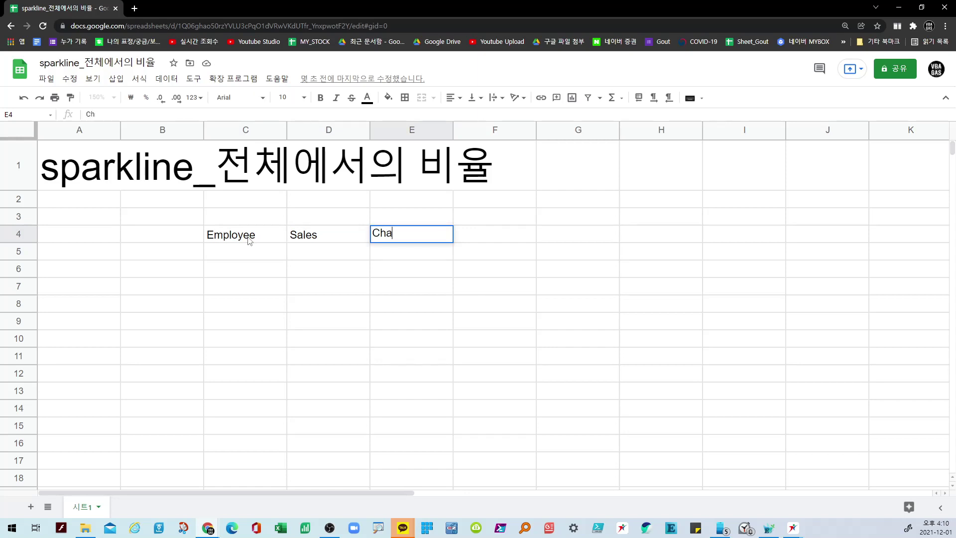
key("Return")
Step: Fill the Employee column in C5:C8 with AAA, BBB, CCC and DDD
key("Left")
key("Left")
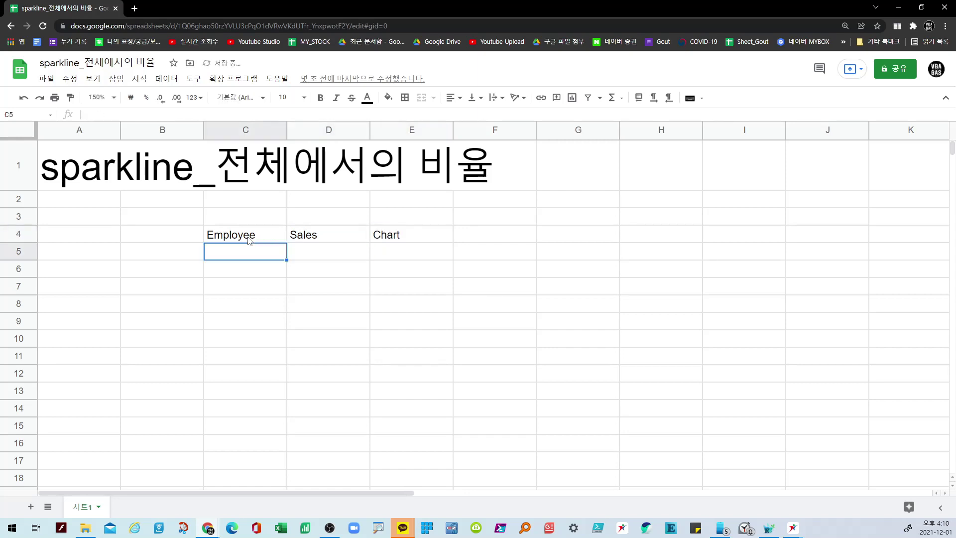
type("AAA")
key("Return")
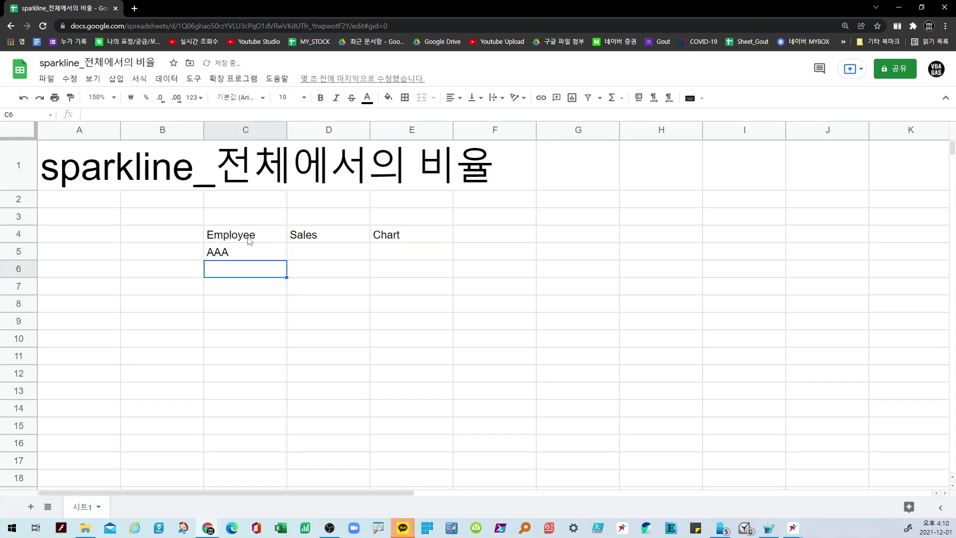
type("BBB")
key("Return")
type("CCC")
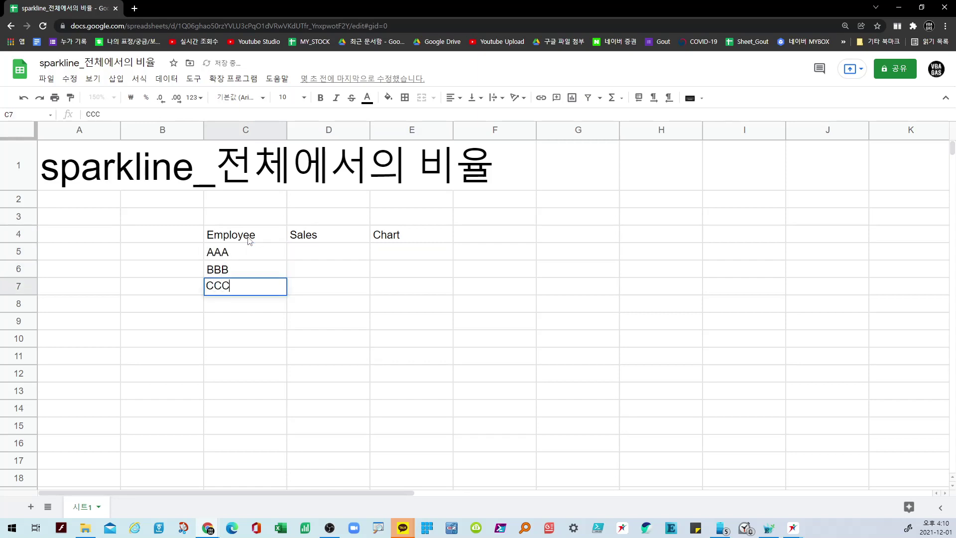
key("Return")
type("DDD")
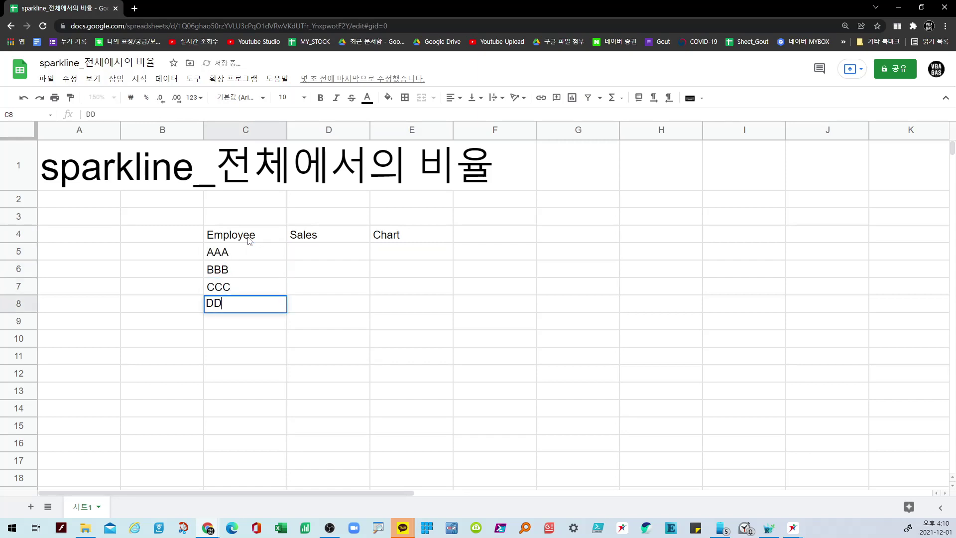
key("Tab")
Step: Enter the formula =RANDBETWEEN(5,100)*1000 in D5 for the first employee's sales
key("Up")
key("Up")
key("Up")
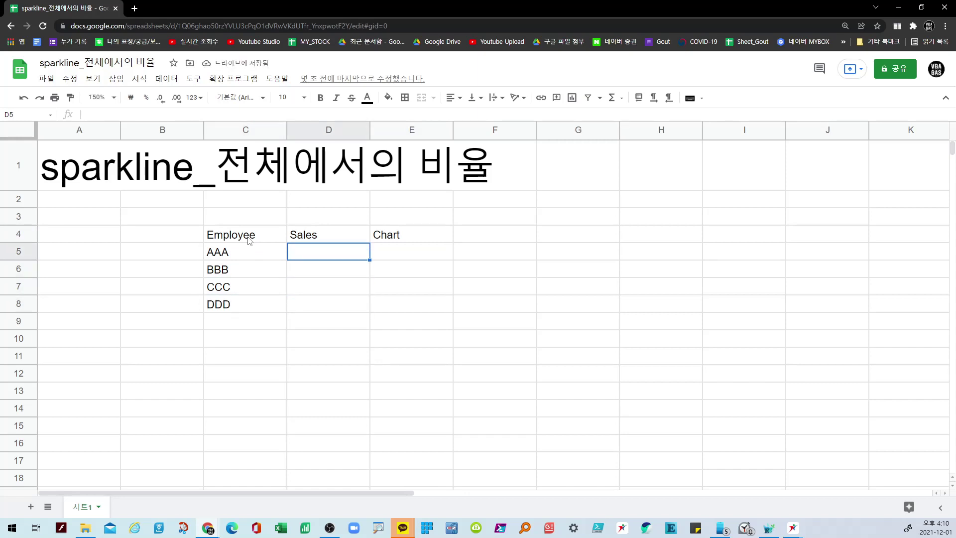
type("=")
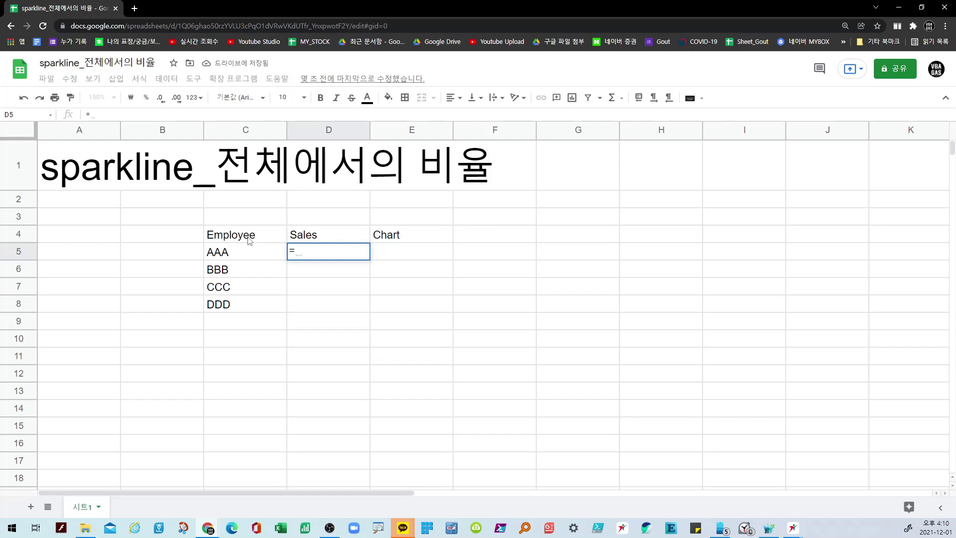
type("rand")
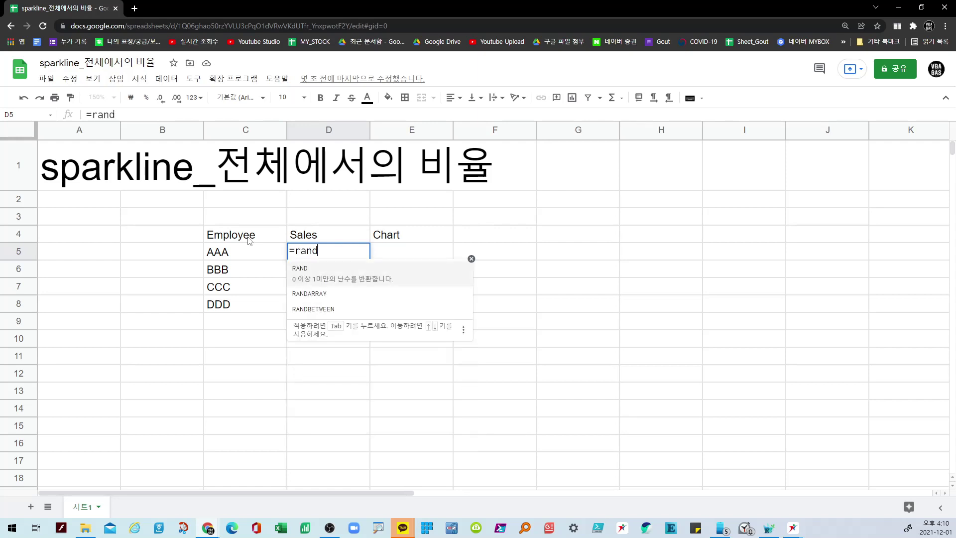
type("b")
key("Tab")
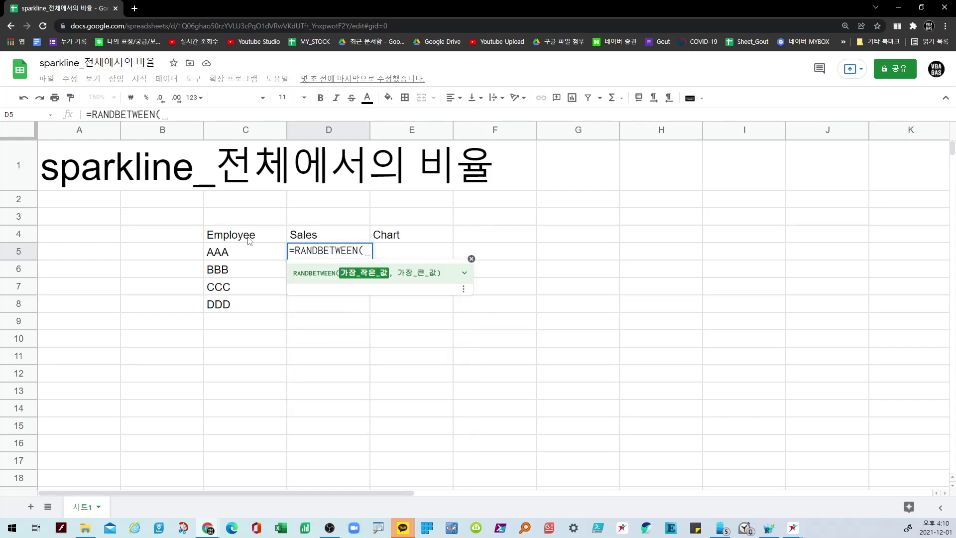
type("5,100")
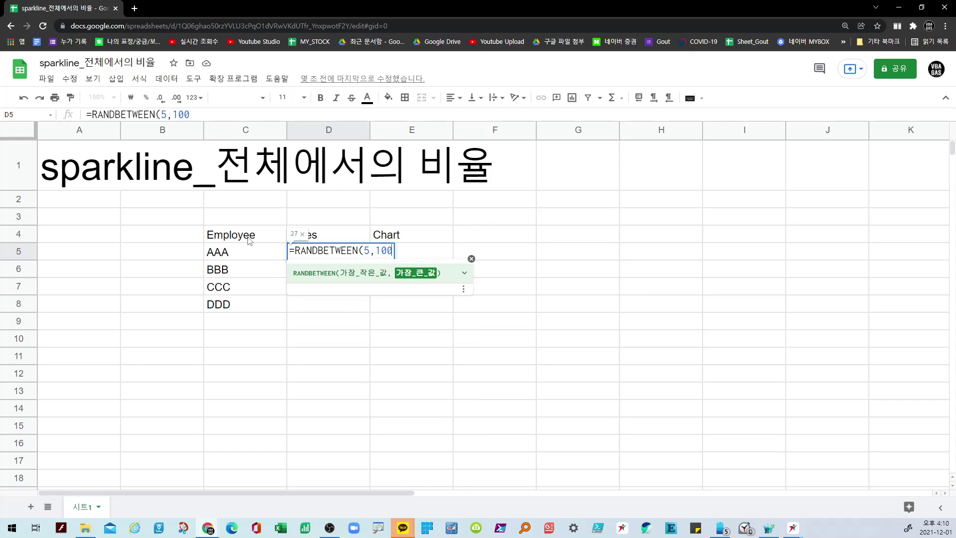
type(")*1000")
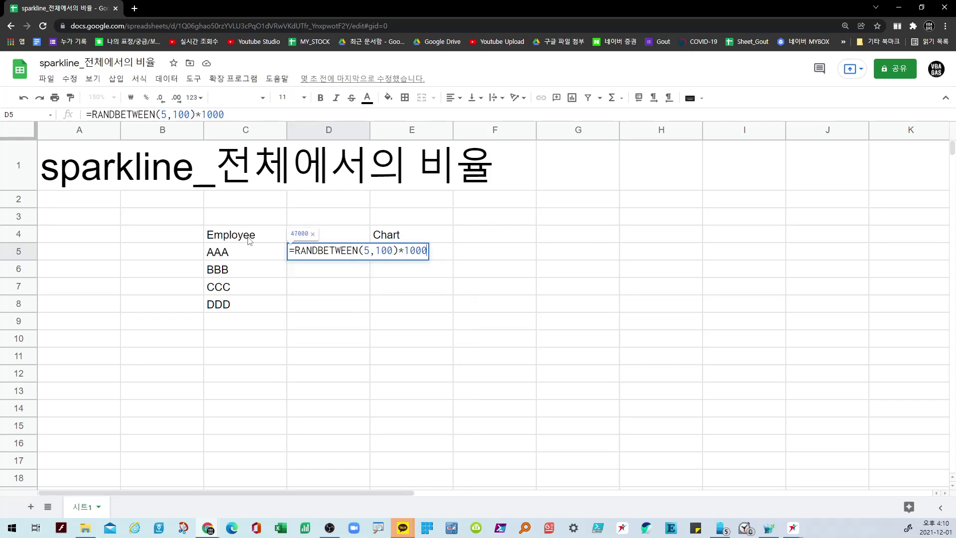
key("Return")
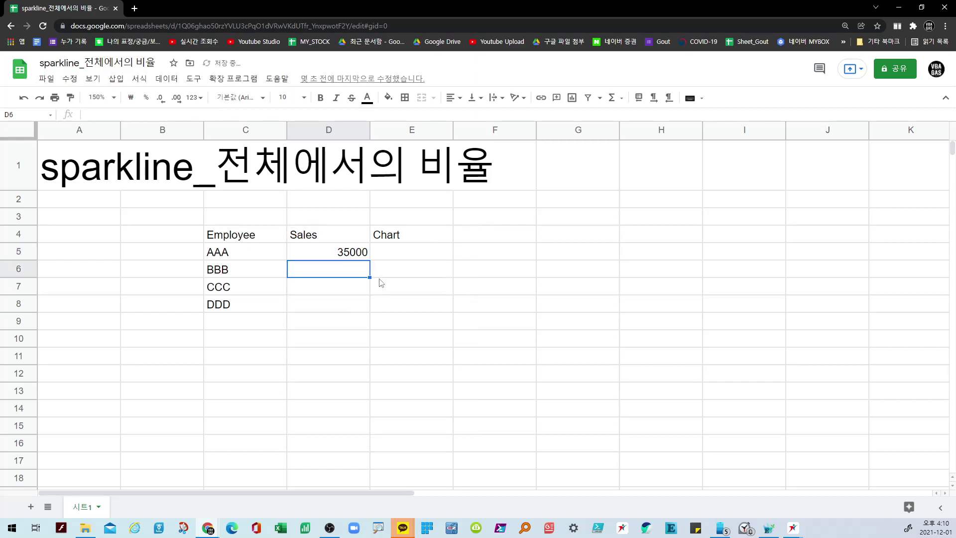
Step: Fill the D5 formula down to D8 and replace the formulas in D5:D8 with their plain values
left_click(358, 253)
left_click_drag(370, 258, 369, 309)
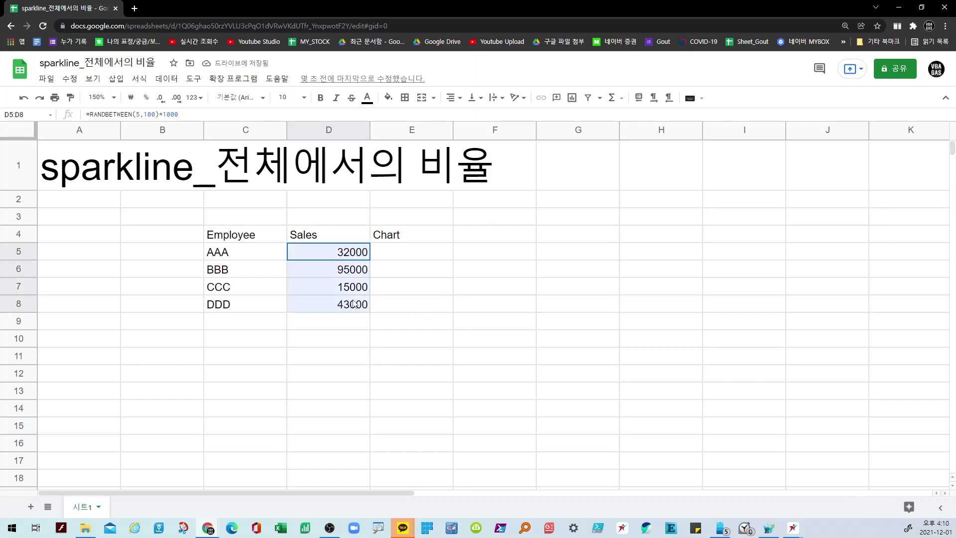
key("ctrl+c")
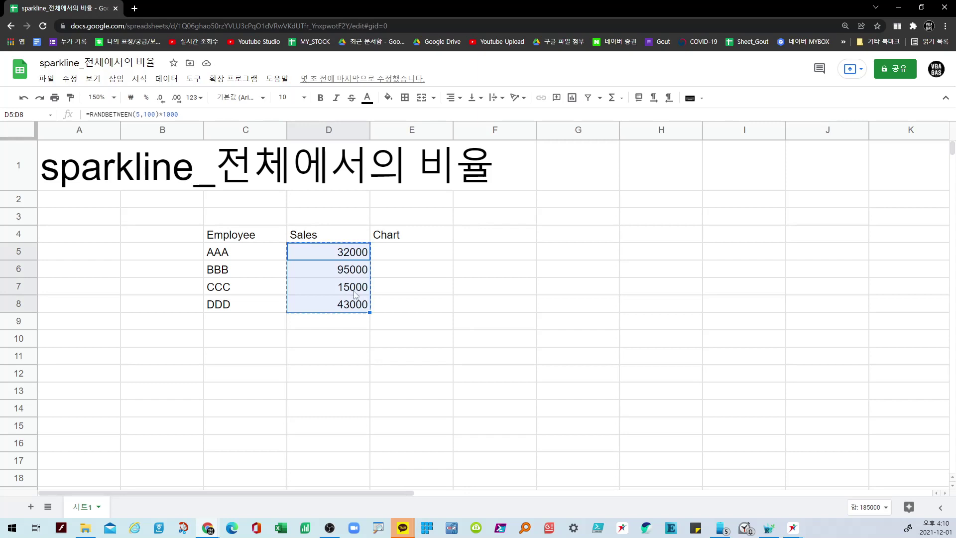
key("ctrl+shift+v")
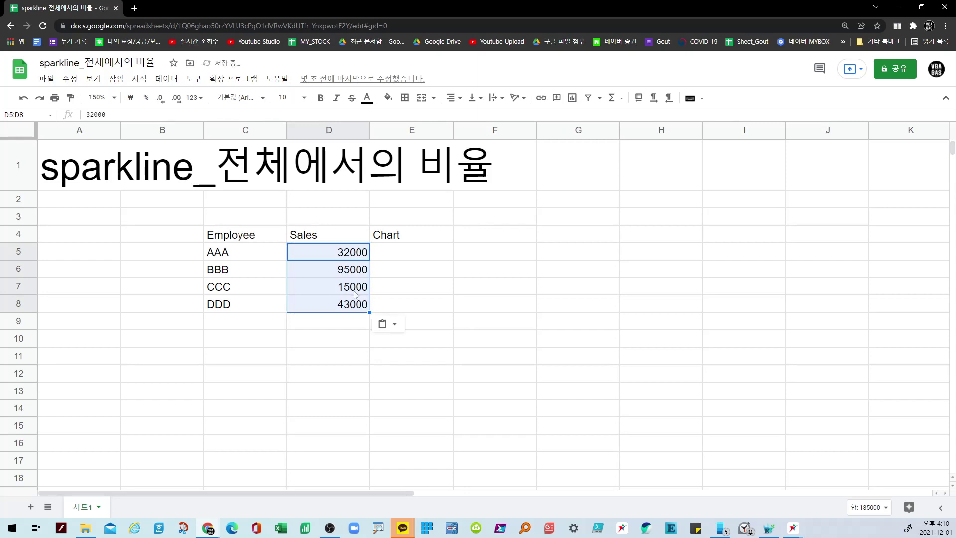
left_click(432, 250)
left_click(216, 256)
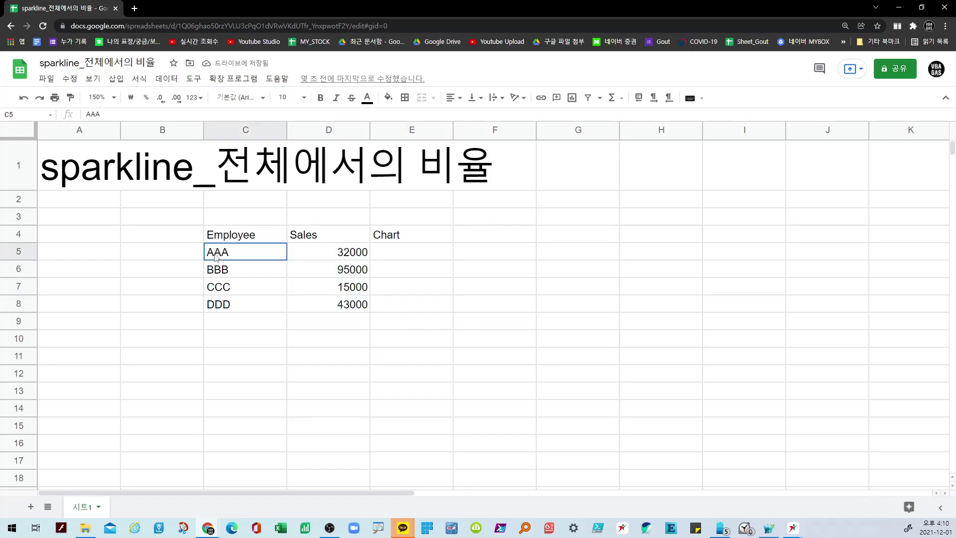
left_click(226, 241)
left_click_drag(241, 252, 244, 307)
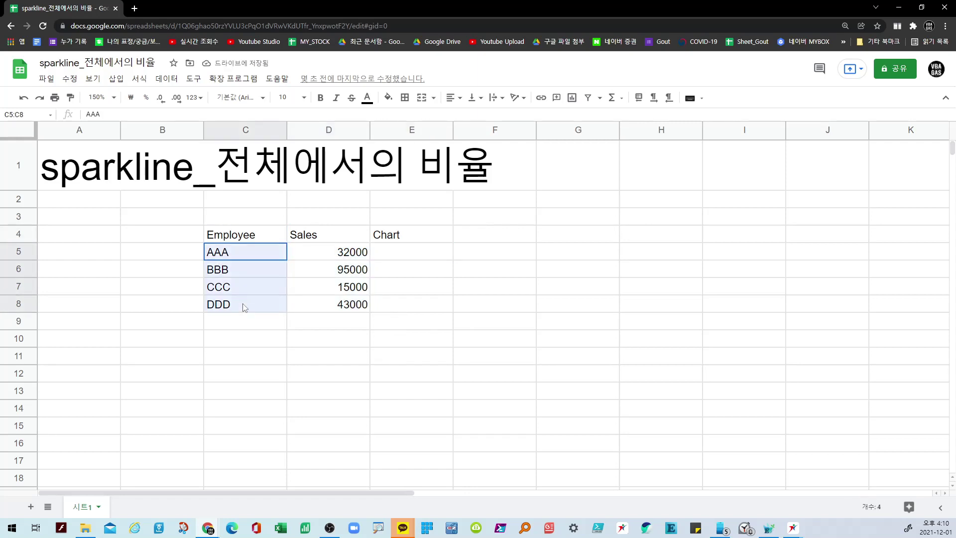
left_click_drag(324, 258, 326, 302)
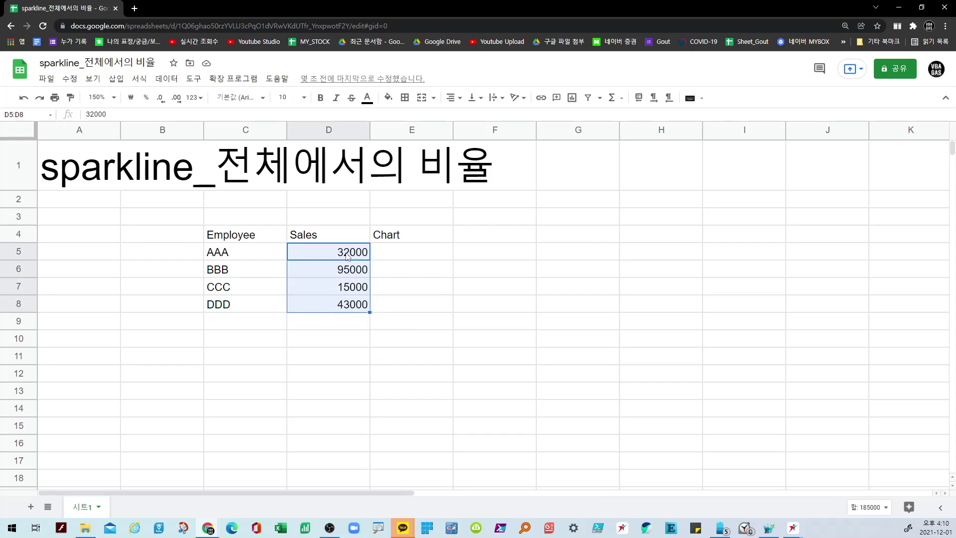
left_click(464, 262)
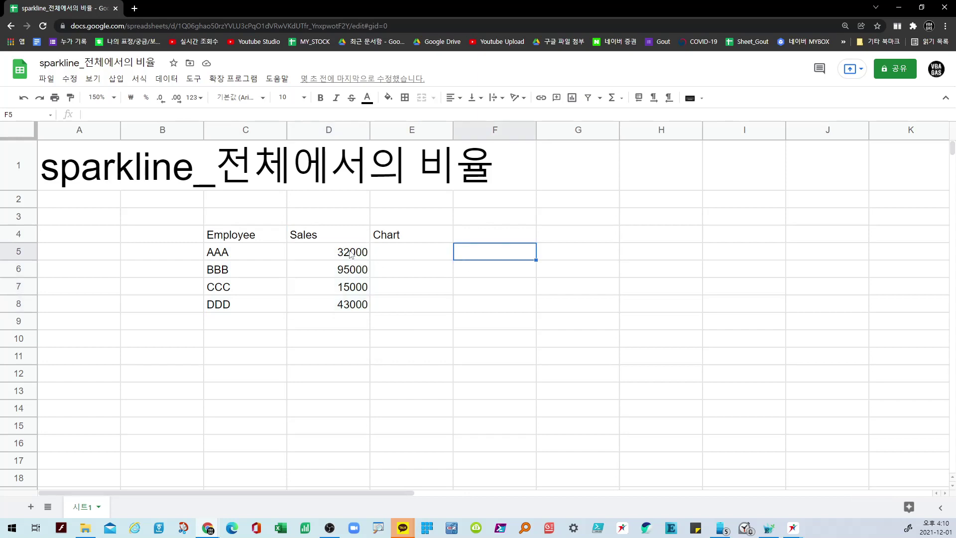
left_click_drag(352, 255, 344, 305)
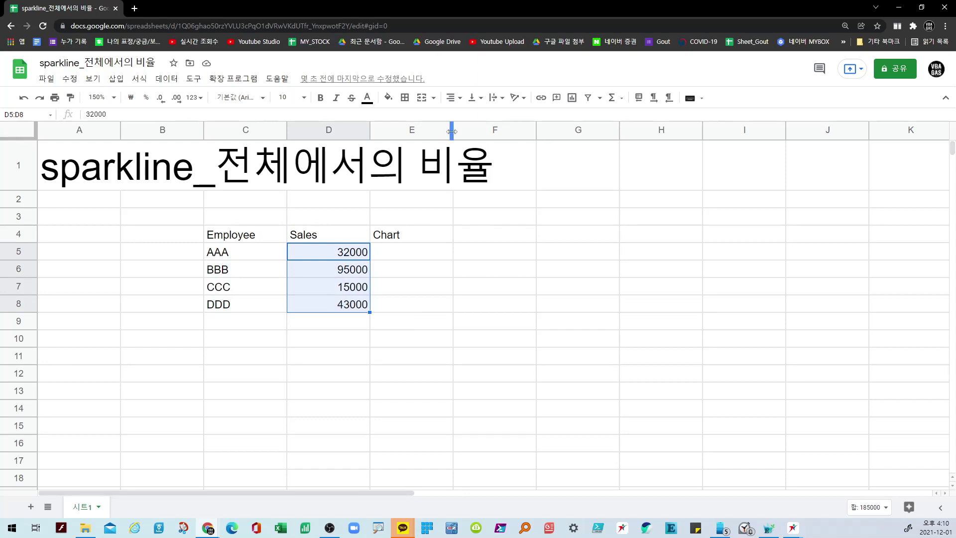
Step: Widen the Chart column E slightly
left_click_drag(453, 130, 476, 130)
left_click(412, 257)
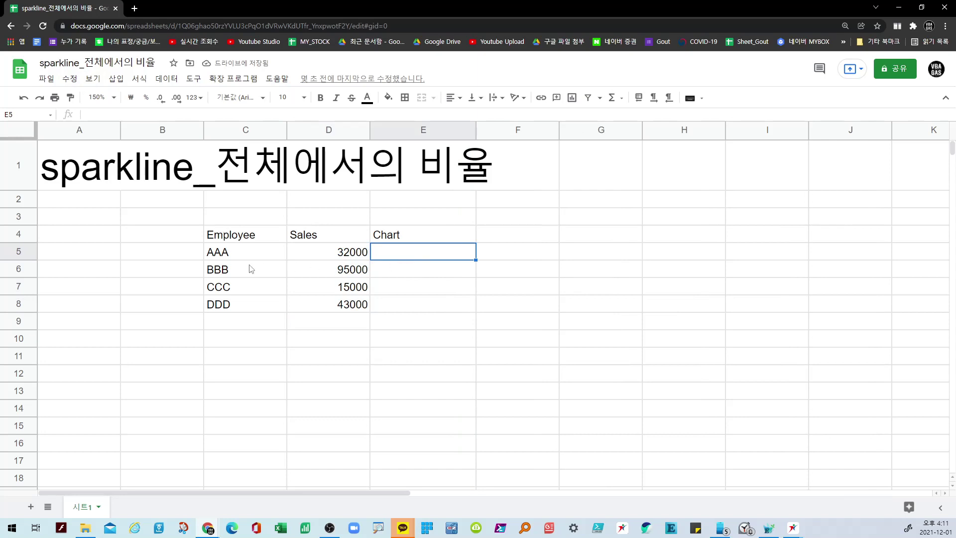
left_click(353, 255)
left_click_drag(351, 261, 352, 309)
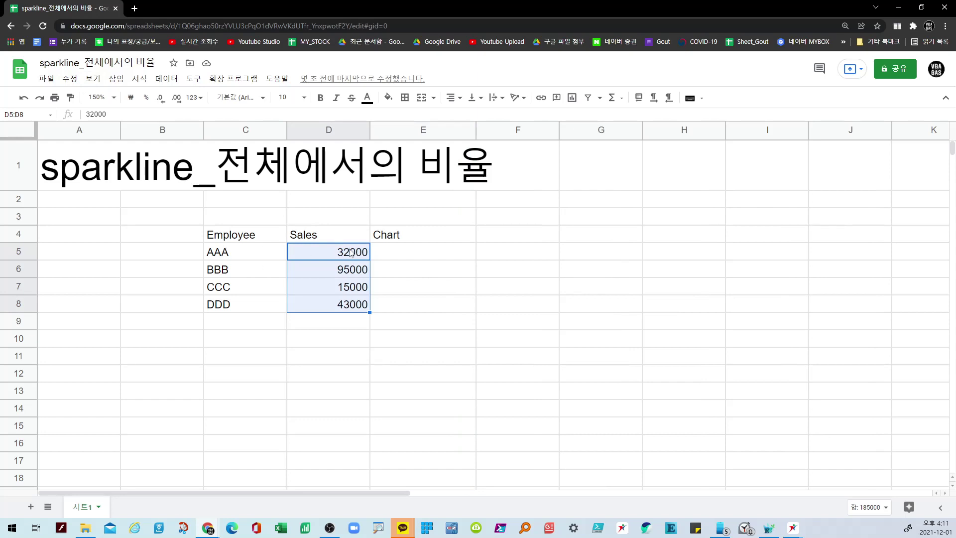
Step: Enter the formula =SPARKLINE({10,20},{"charttype","bar"} ) in E5 to draw a two-part bar sparkline
left_click(393, 260)
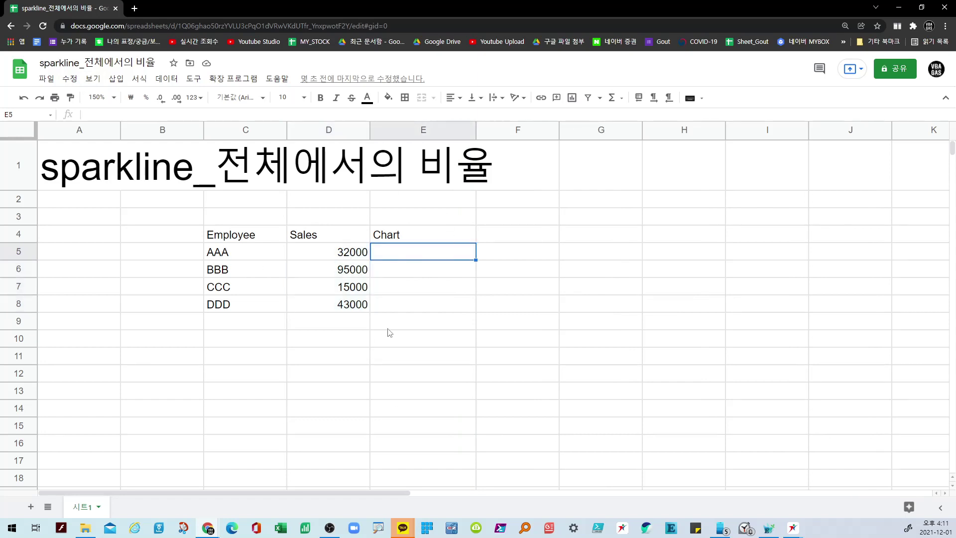
type("=")
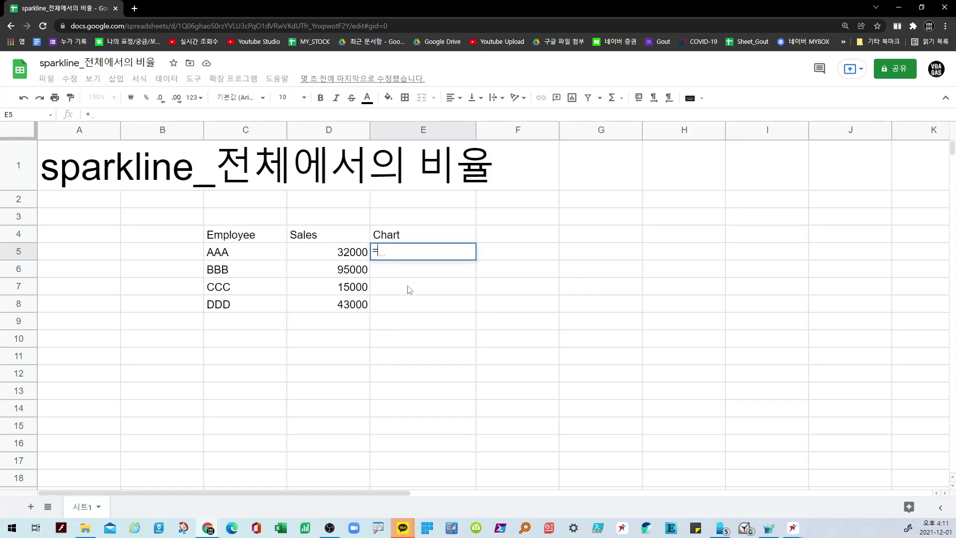
type("sp")
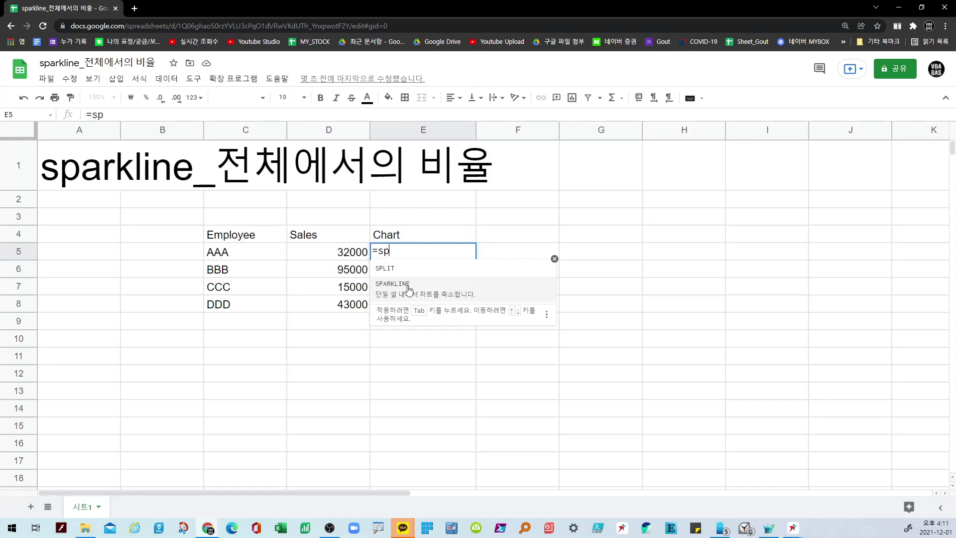
left_click(393, 294)
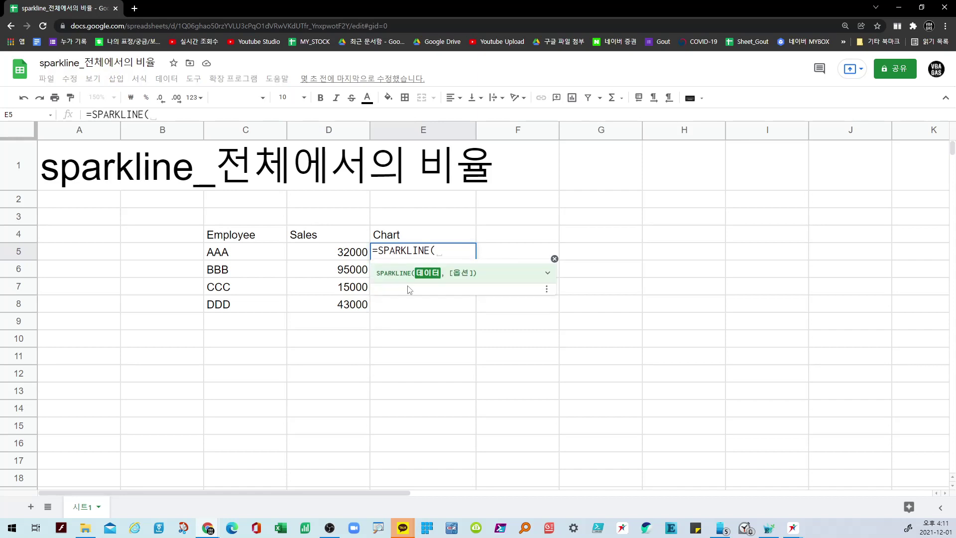
type("{10")
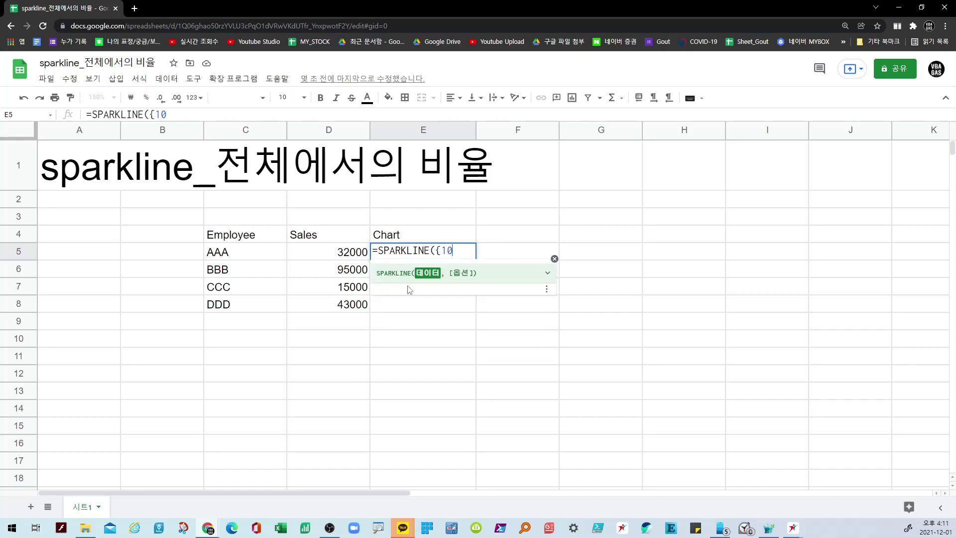
type(",20}, ")
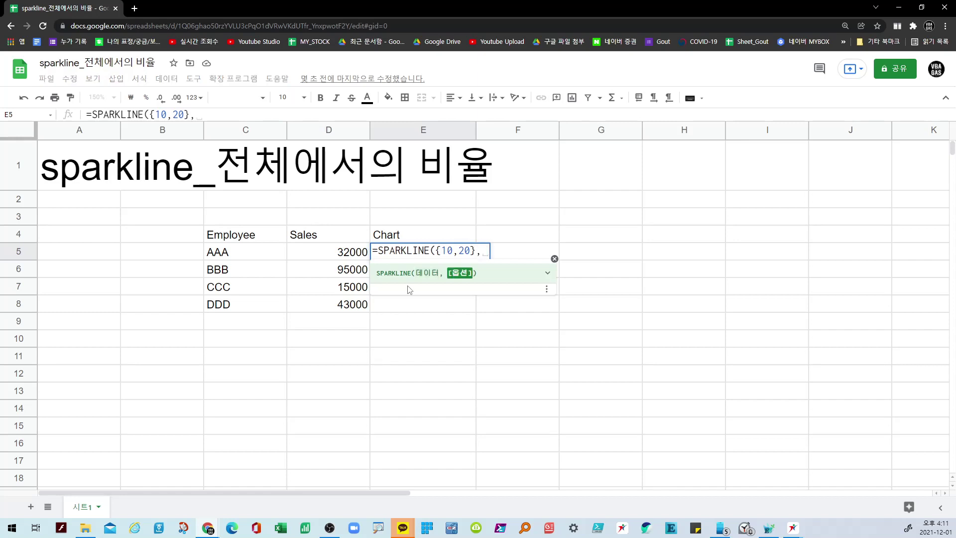
type("{\"chart")
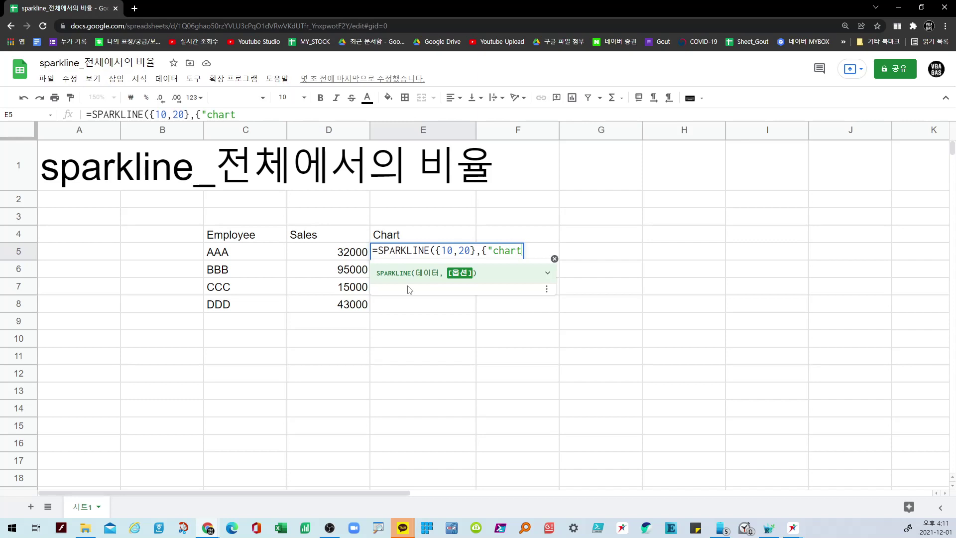
type("type\",")
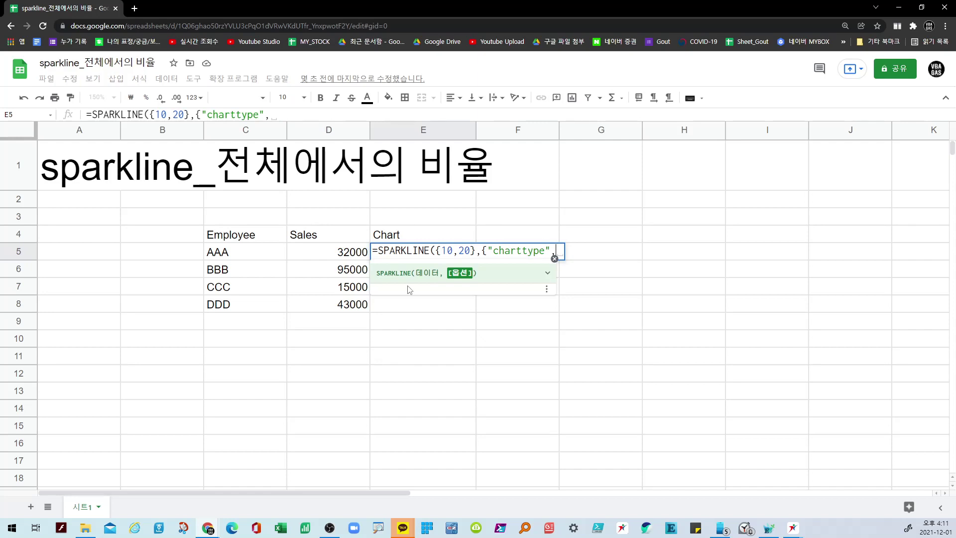
type("\"bar\"")
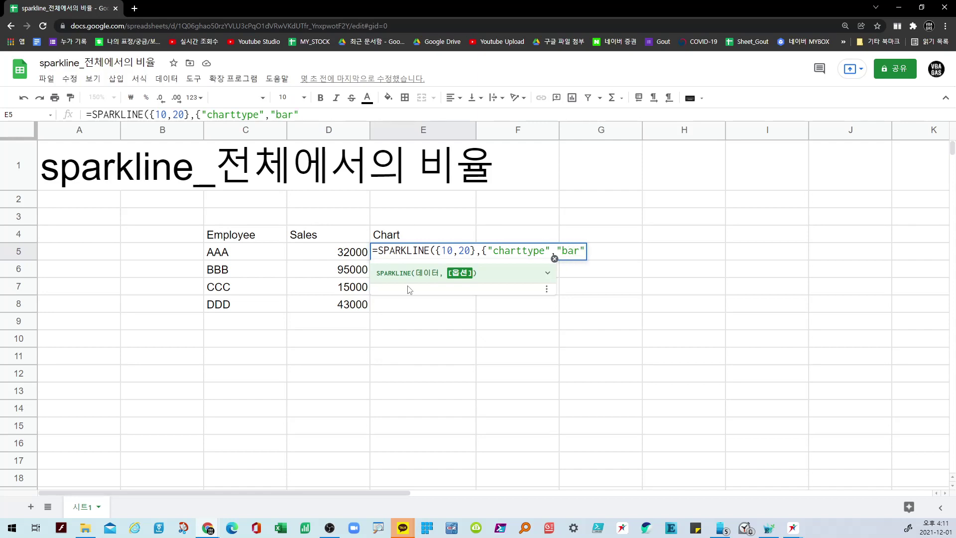
type(";")
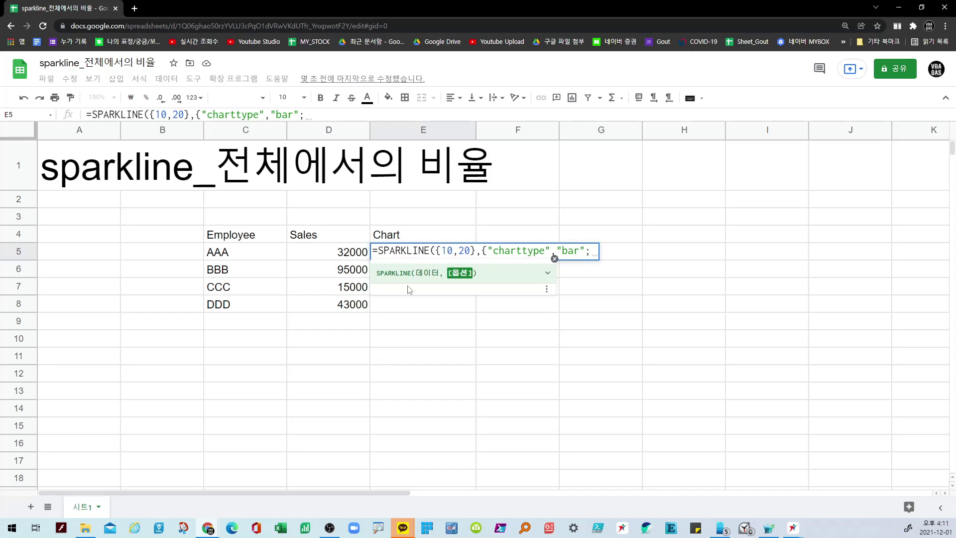
key("BackSpace")
type("} )")
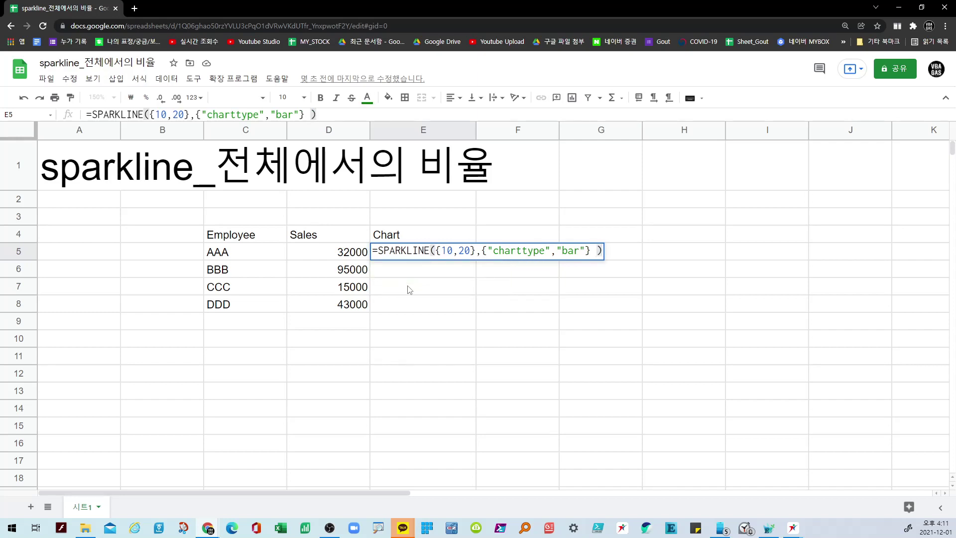
key("Return")
key("Up")
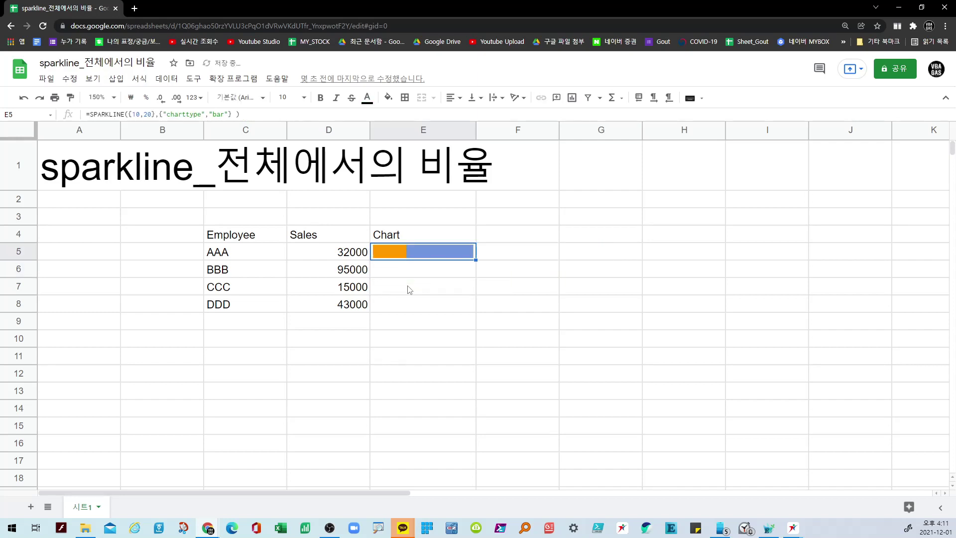
Step: Examine the two data values in the E5 sparkline formula and how they map to the bar segments
double_click(445, 258)
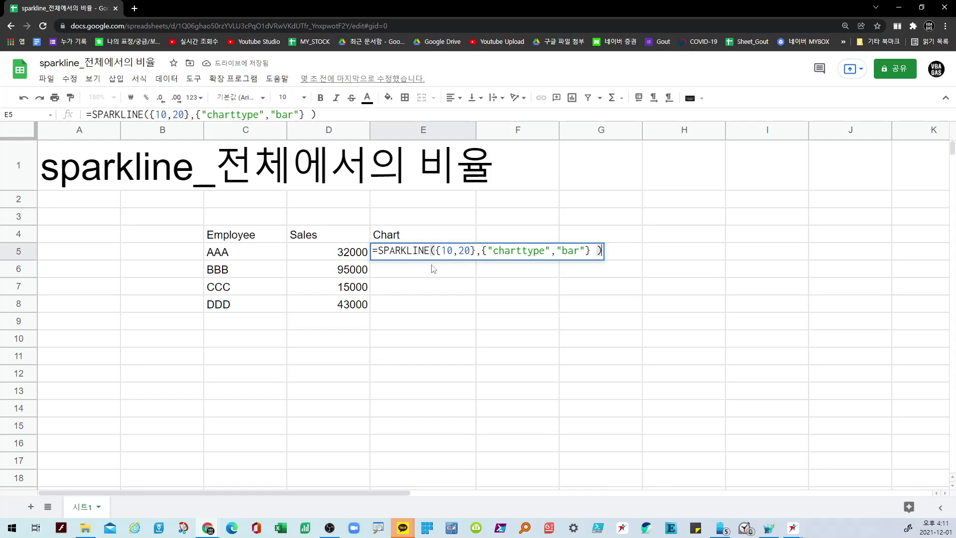
key("Return")
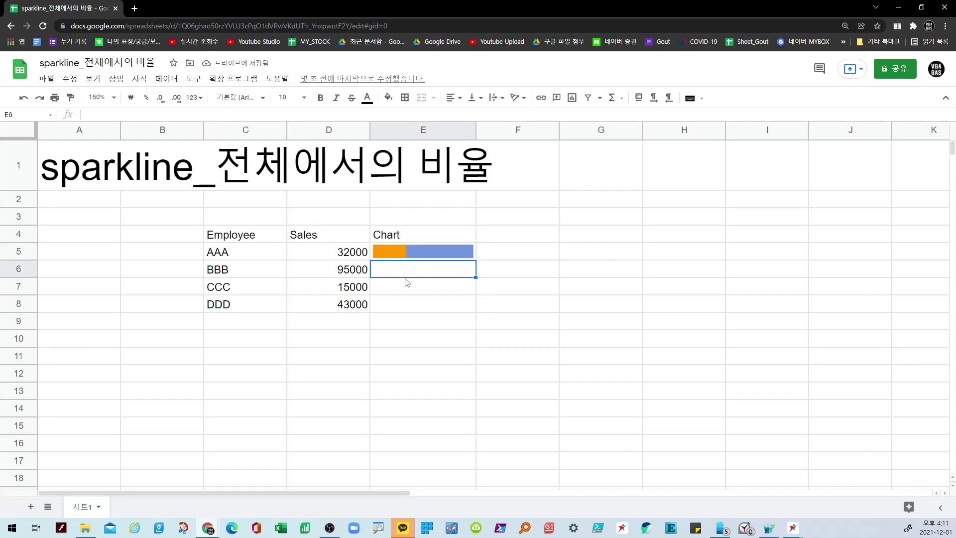
left_click(405, 252)
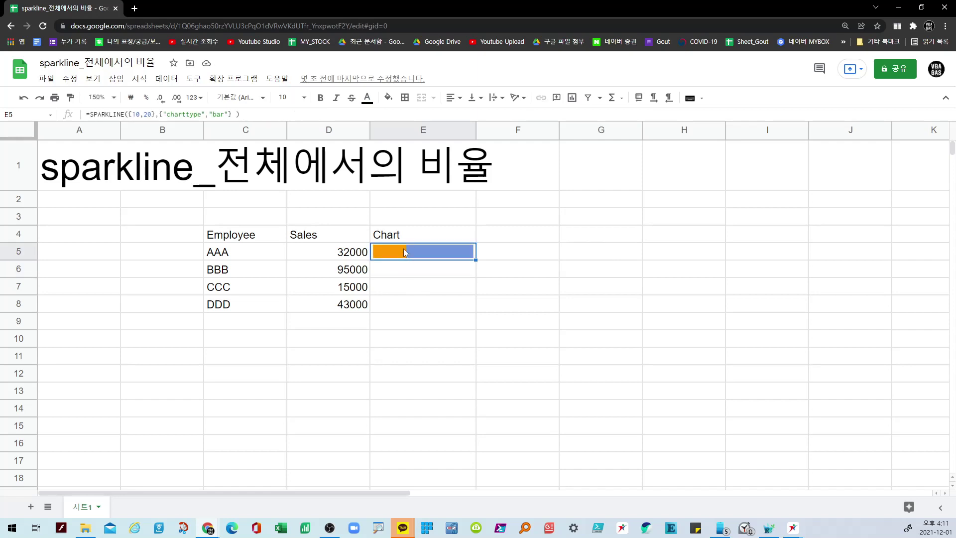
double_click(405, 253)
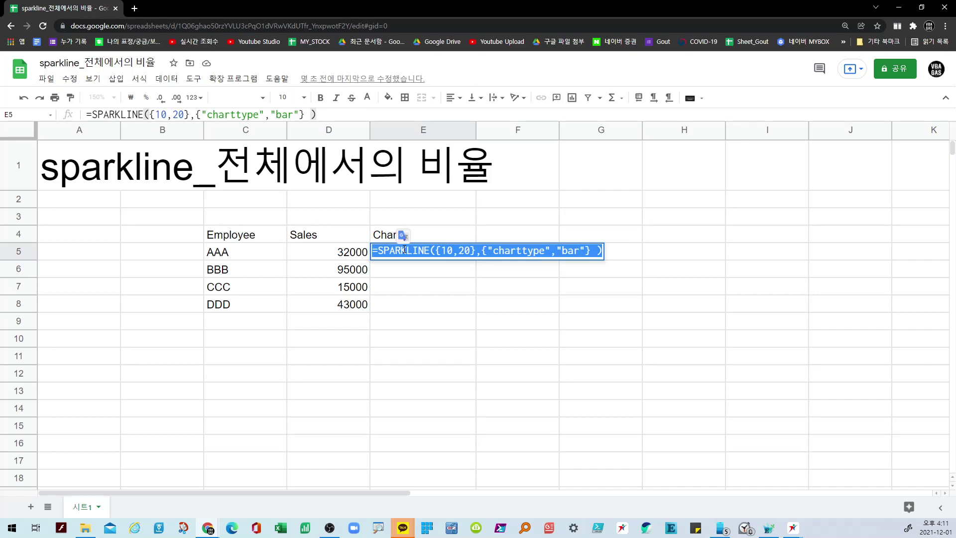
left_click(444, 254)
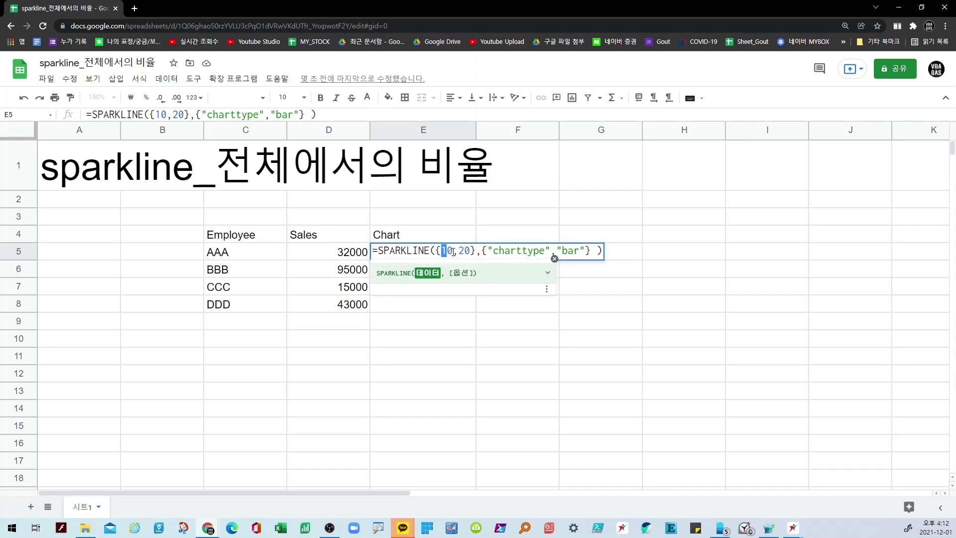
left_click_drag(453, 251, 470, 251)
left_click(551, 319)
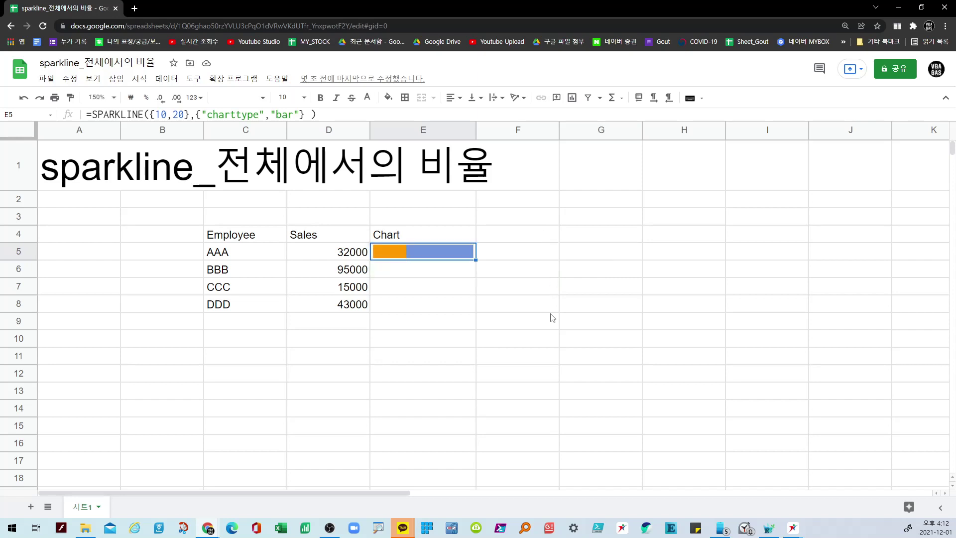
Step: Reopen the E5 sparkline formula and inspect its 10 and 20 data arguments without changing them
left_click(400, 252)
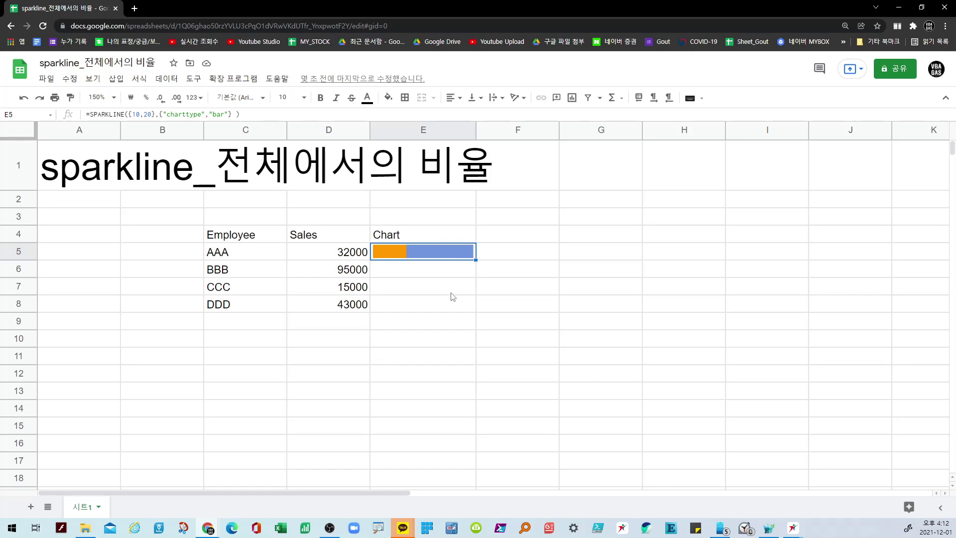
left_click(438, 271)
left_click(434, 255)
double_click(404, 255)
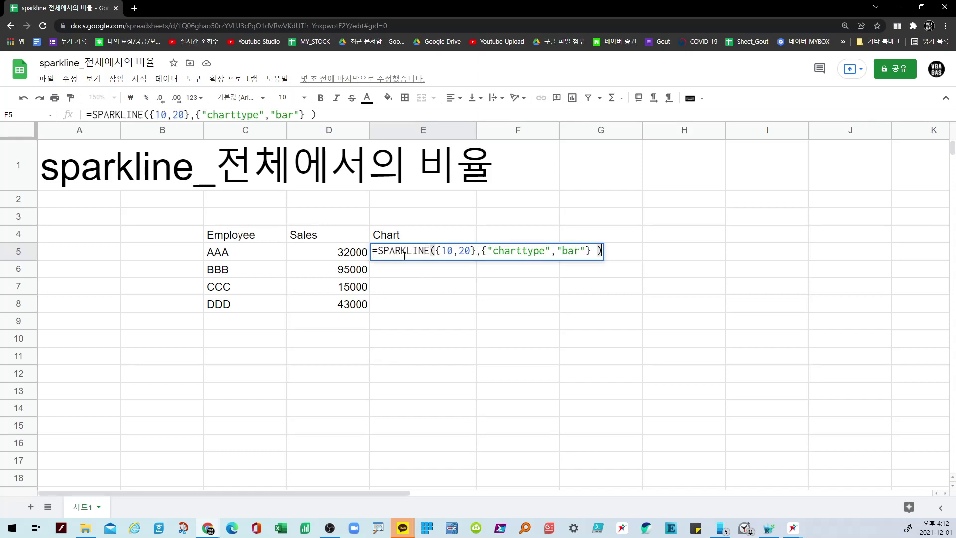
left_click_drag(458, 250, 473, 251)
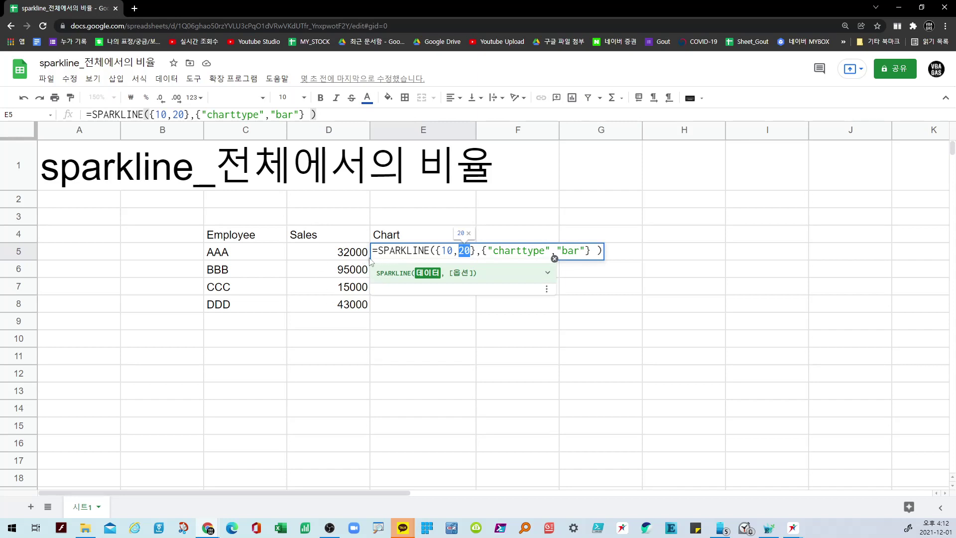
double_click(443, 251)
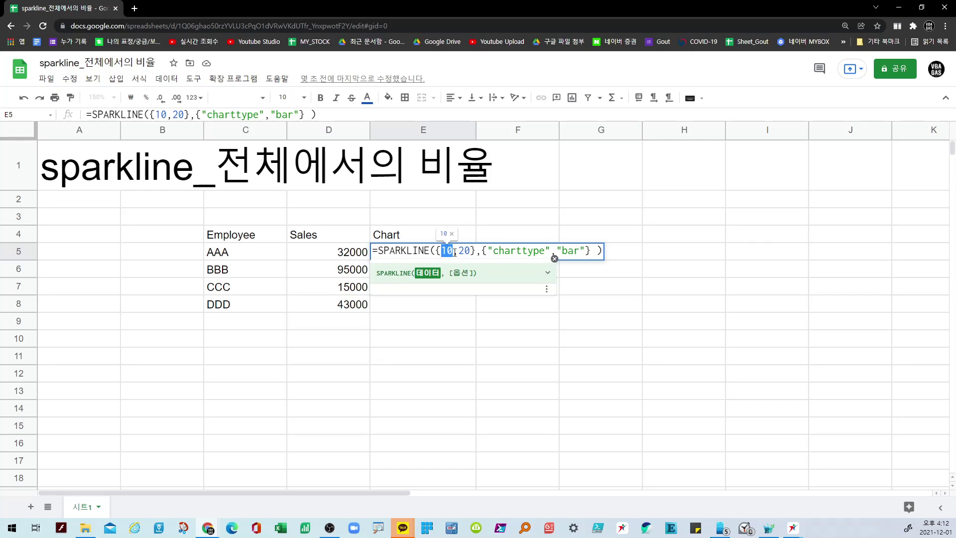
left_click(472, 251)
key("Return")
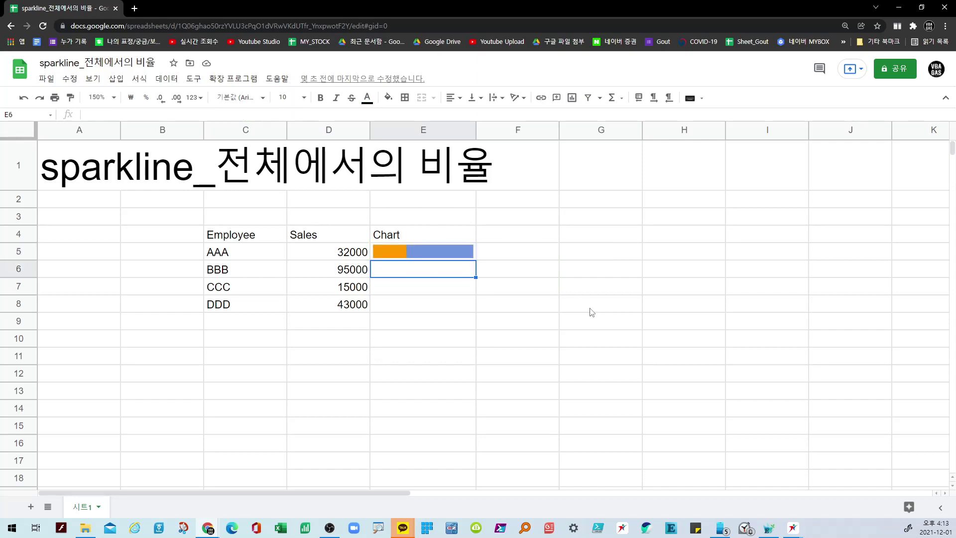
Step: Delete the first data value, 10, from the sparkline formula in E5
key("Up")
key("F2")
key("Left")
key("Left")
key("Left")
key("Left")
key("Left")
key("Left")
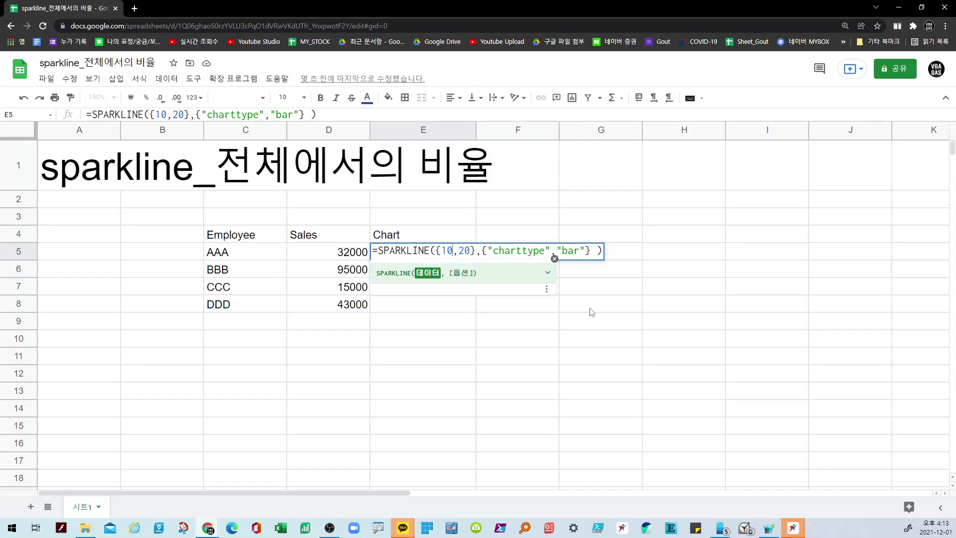
key("BackSpace")
key("BackSpace")
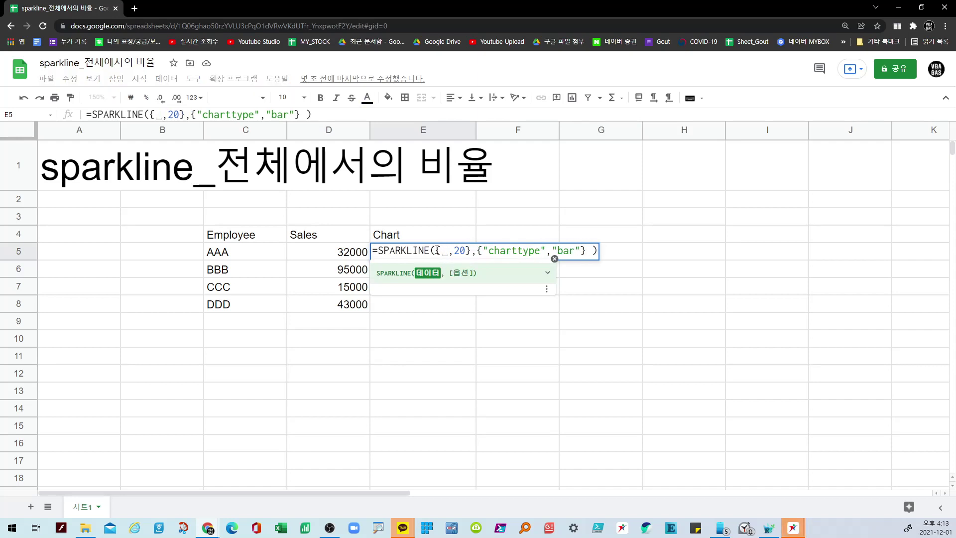
left_click(352, 256)
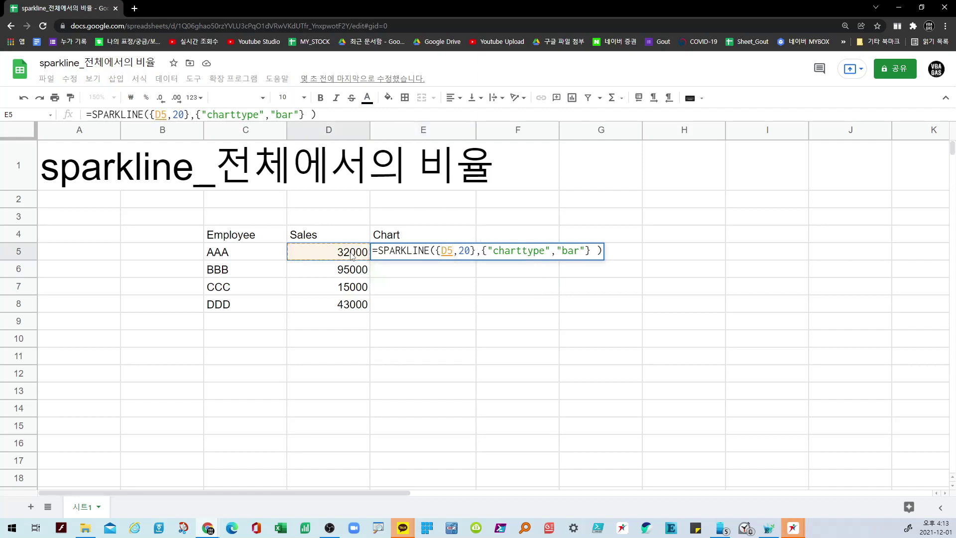
key("Right")
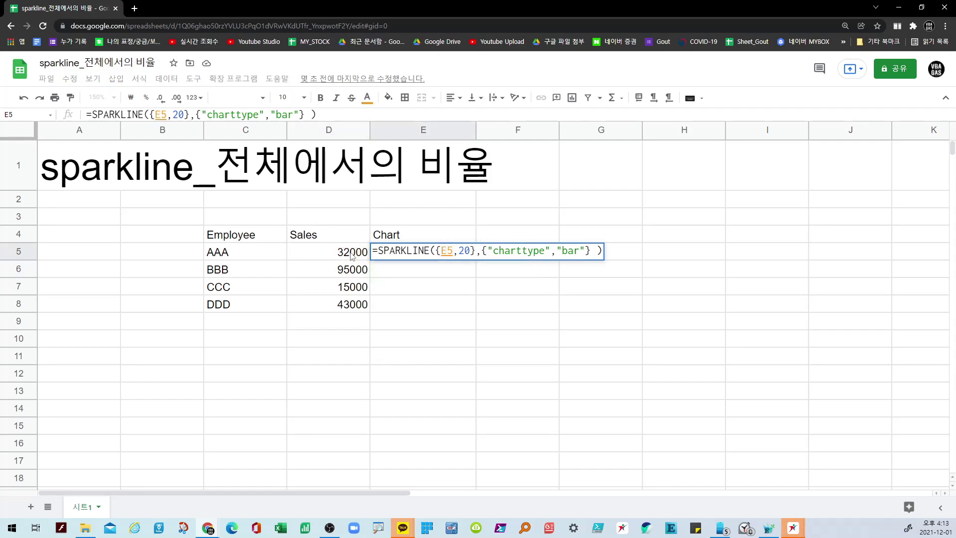
key("BackSpace")
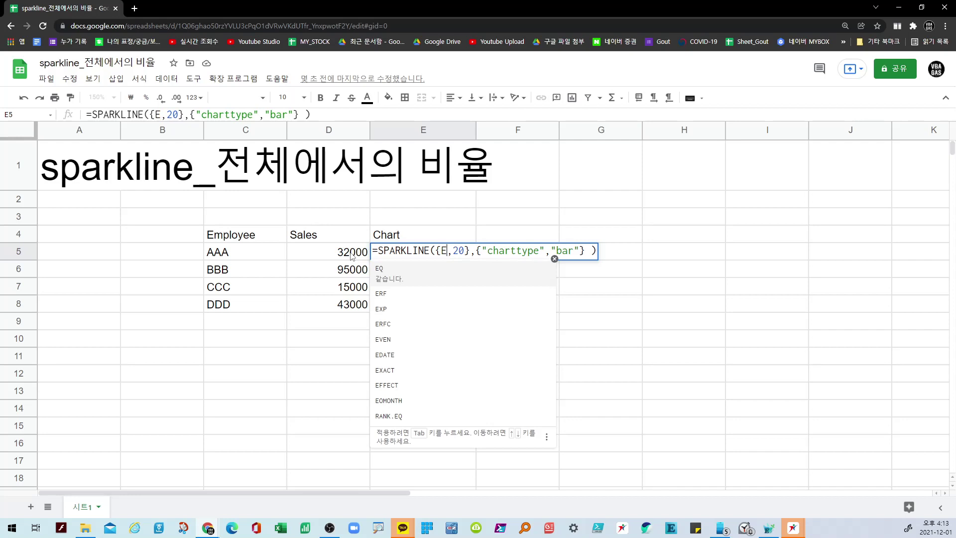
left_click(352, 255)
left_click(456, 251)
key("Return")
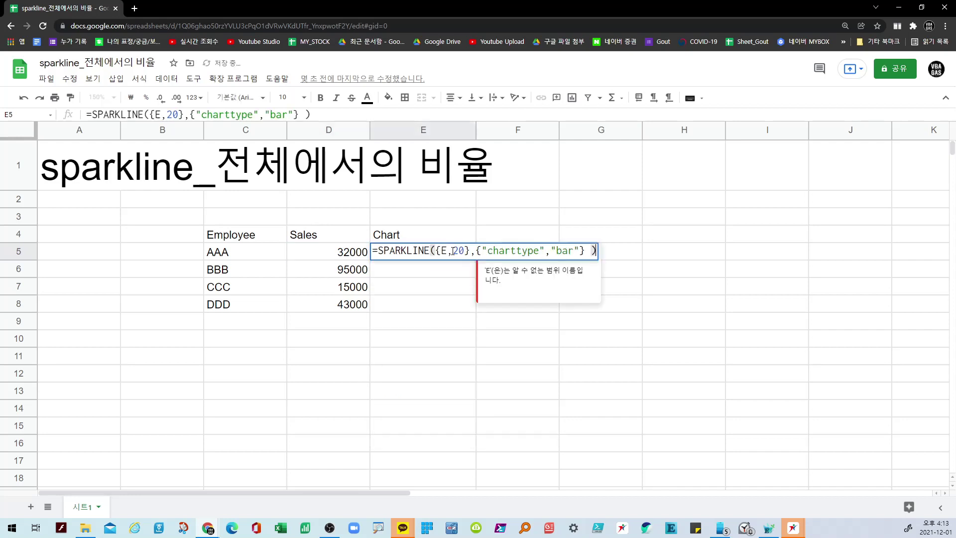
Step: Set the first data argument of the E5 sparkline formula to the cell reference D5
left_click(448, 251)
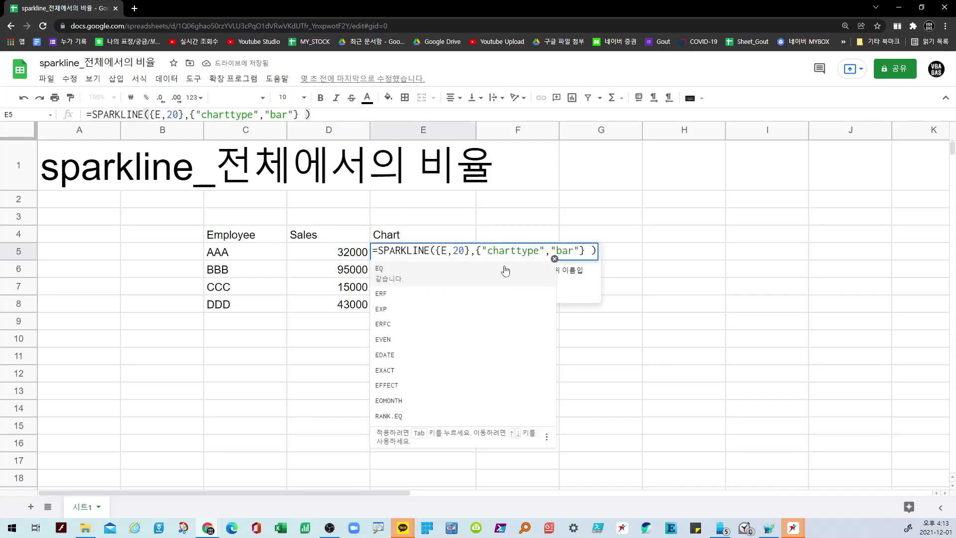
key("BackSpace")
type("D")
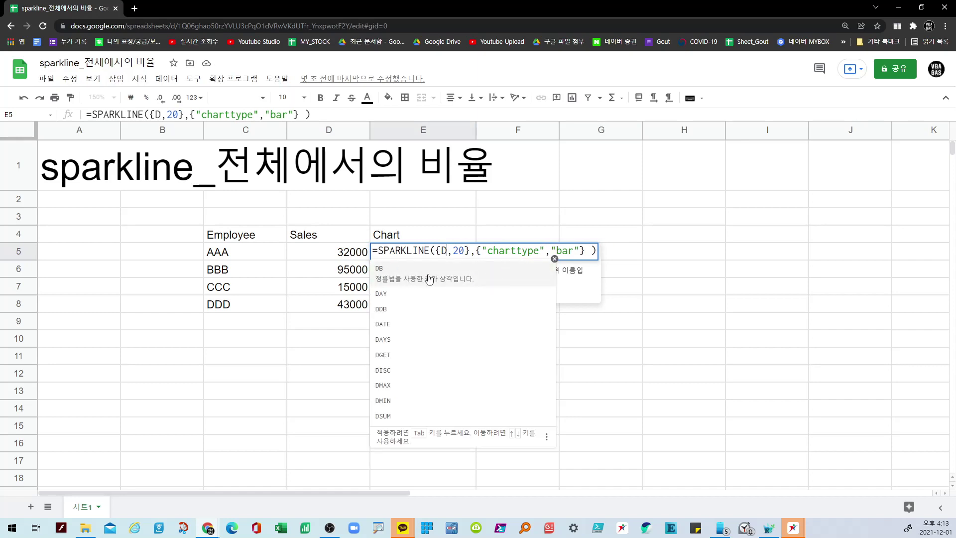
type("5")
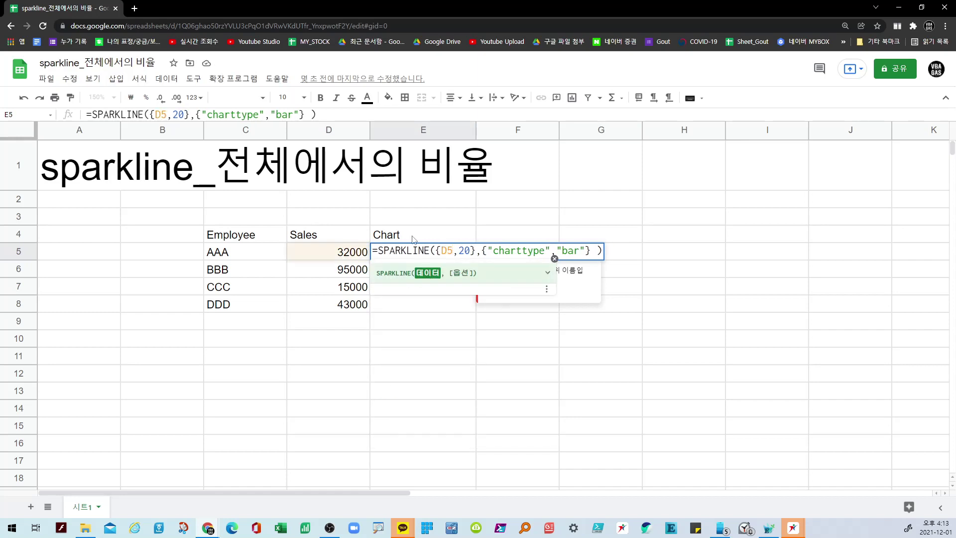
Step: Replace the second data value, 20, in the E5 sparkline formula with sum($D$5:$D$8)-D5 and enter the formula
left_click_drag(459, 251, 470, 250)
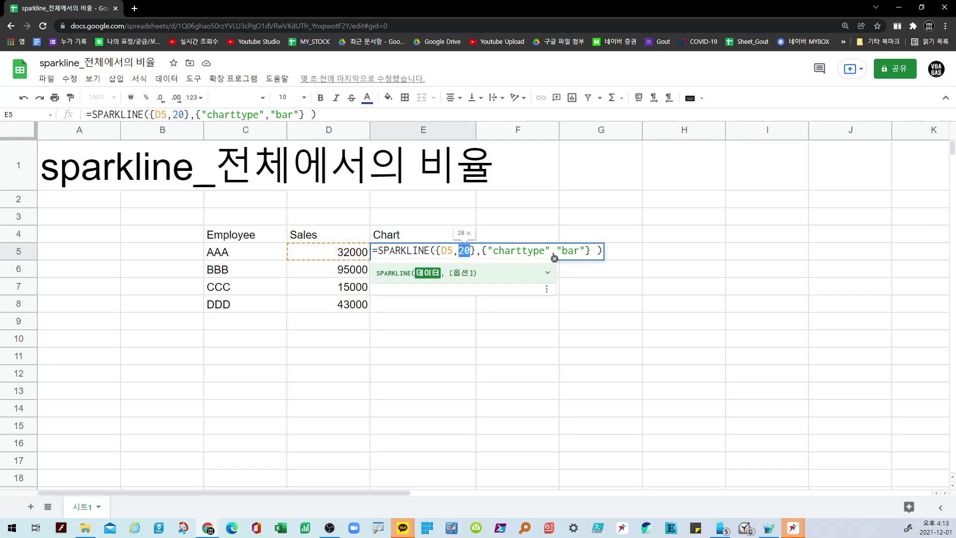
key("BackSpace")
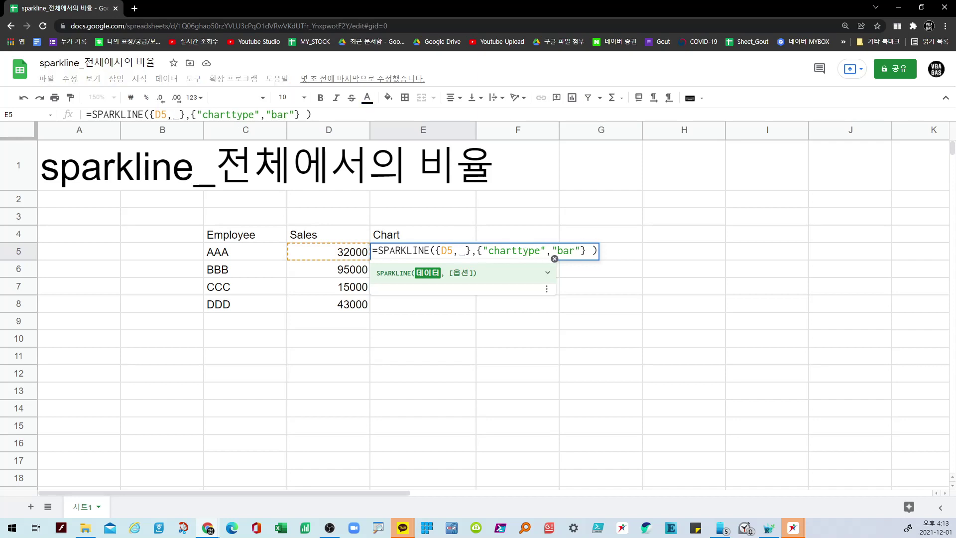
type("sum(")
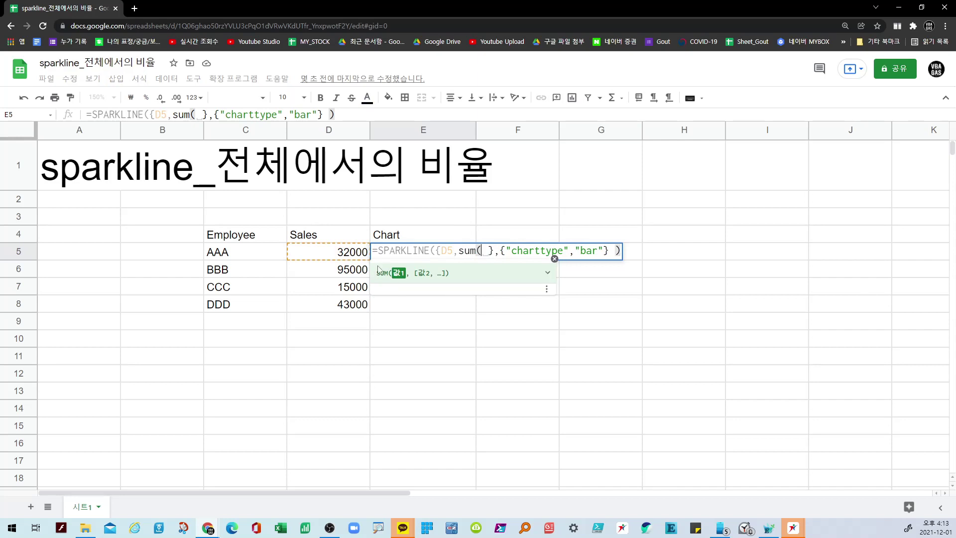
left_click_drag(360, 255, 361, 304)
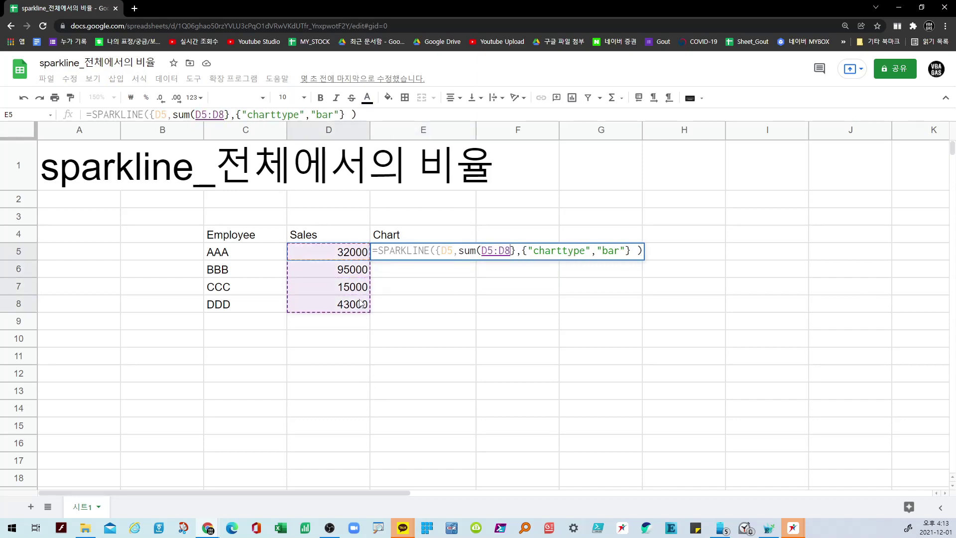
key("F4")
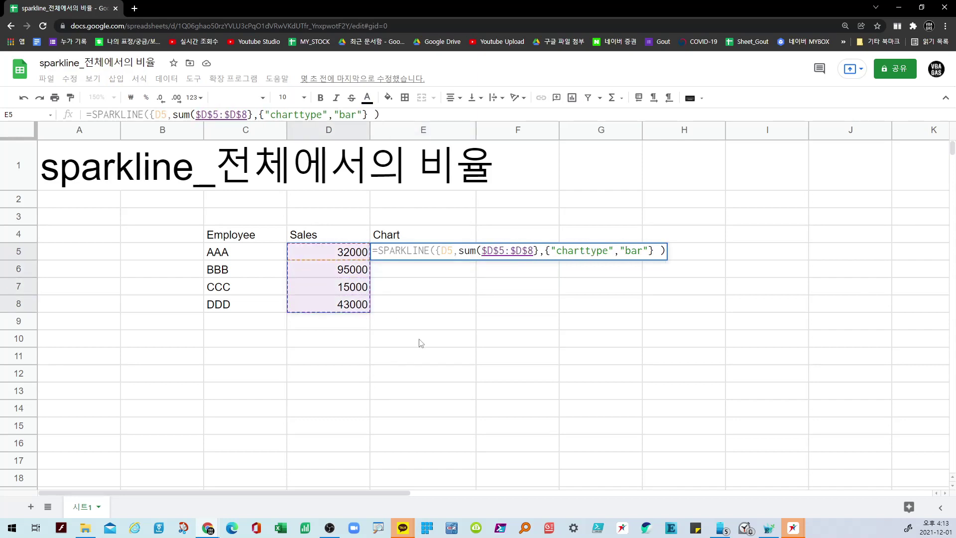
type(")")
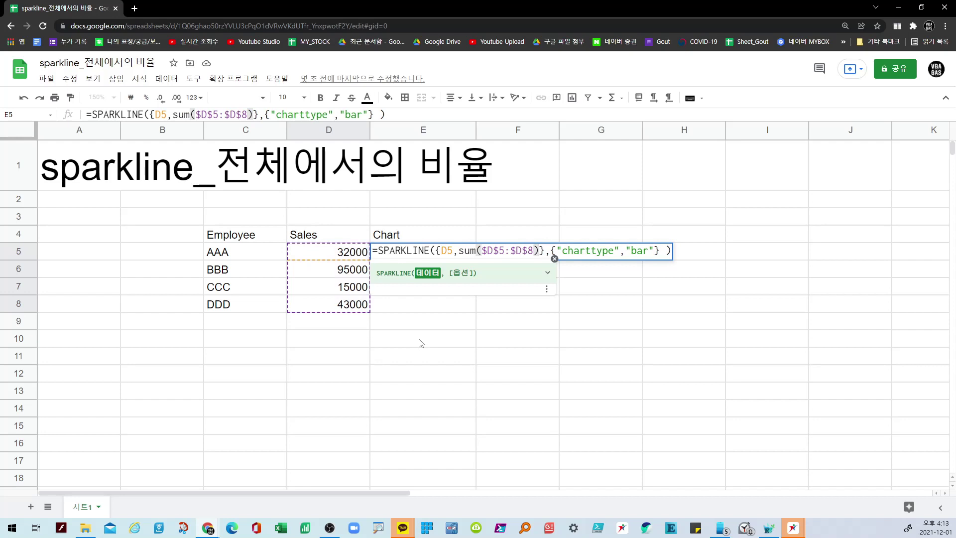
type("-")
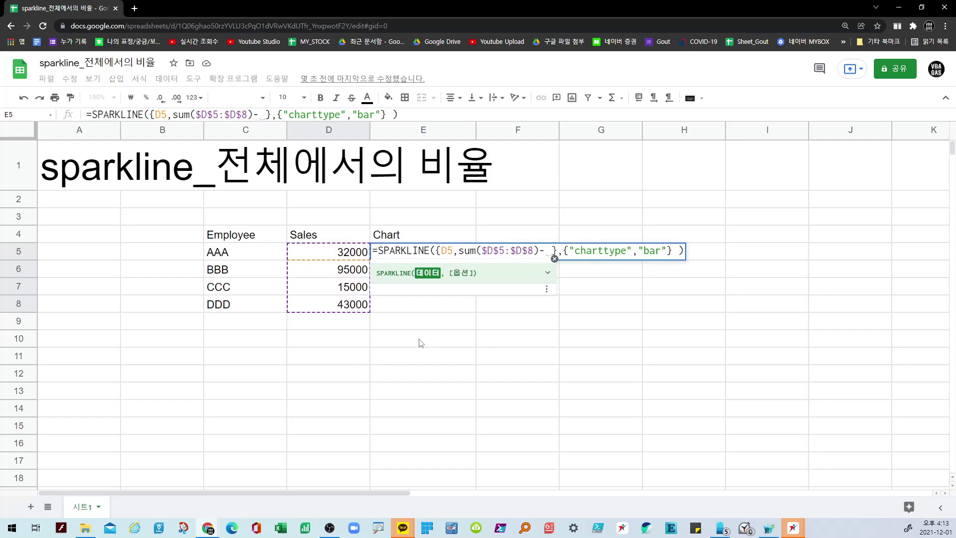
left_click(336, 260)
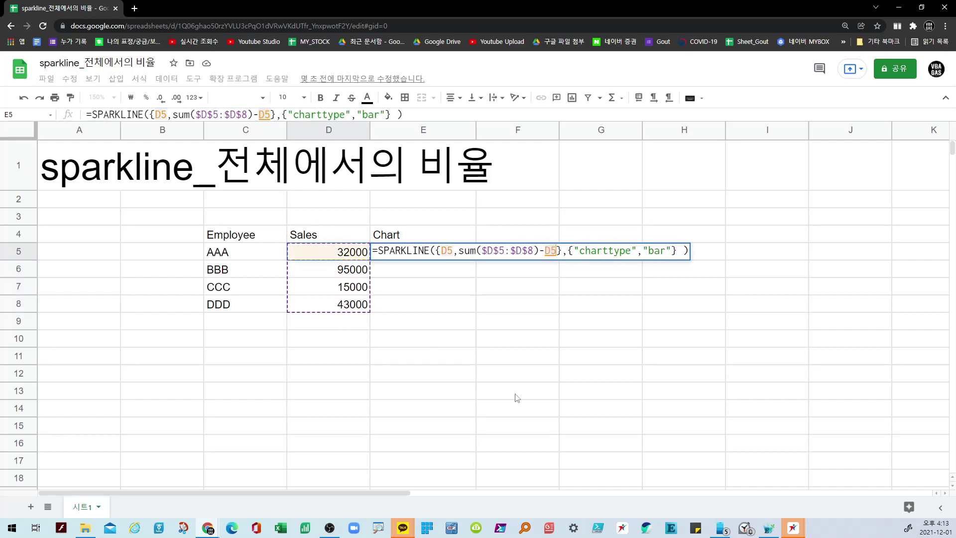
left_click(558, 250)
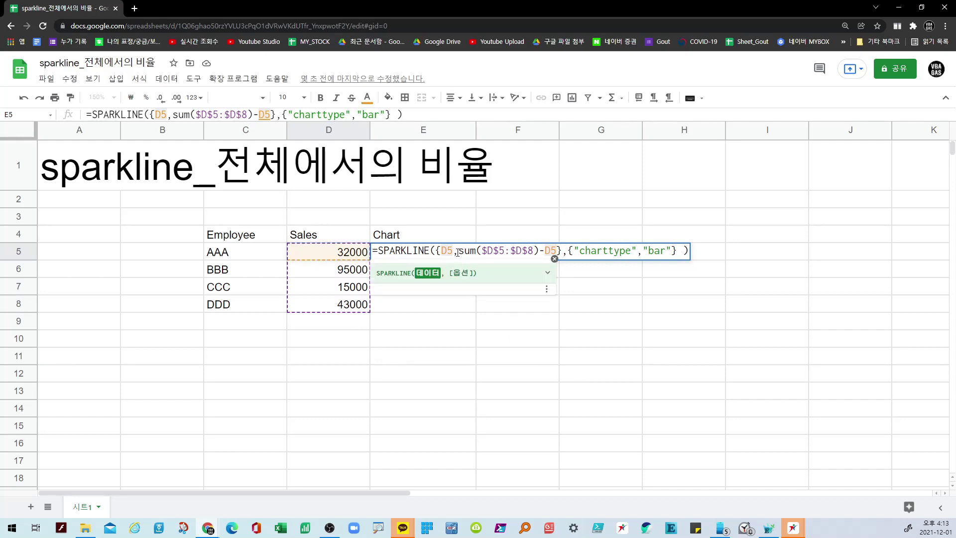
left_click_drag(458, 252, 556, 251)
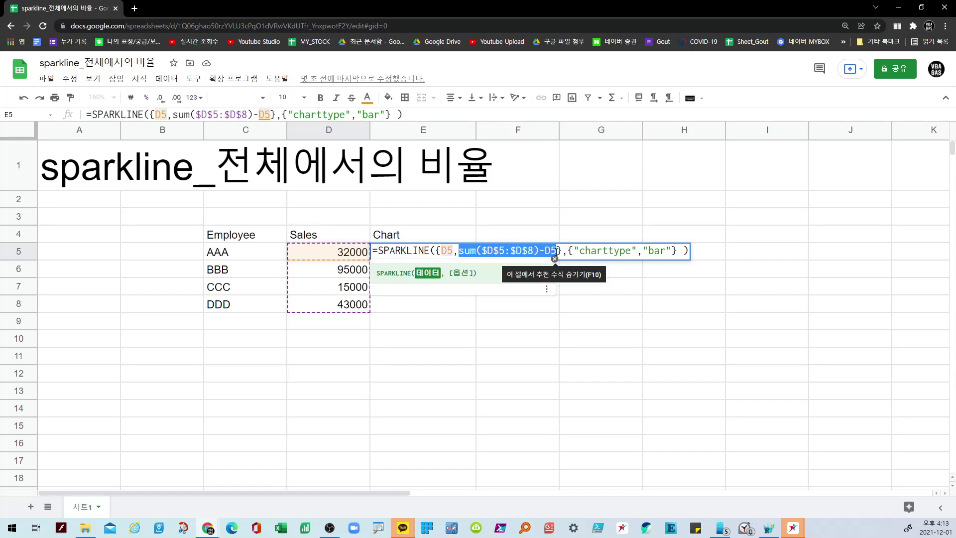
left_click(557, 253)
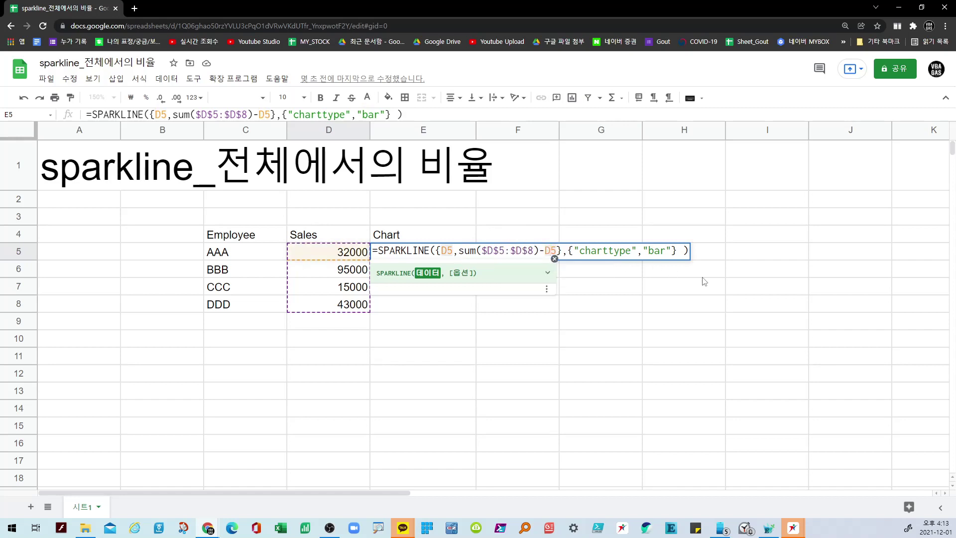
key("Return")
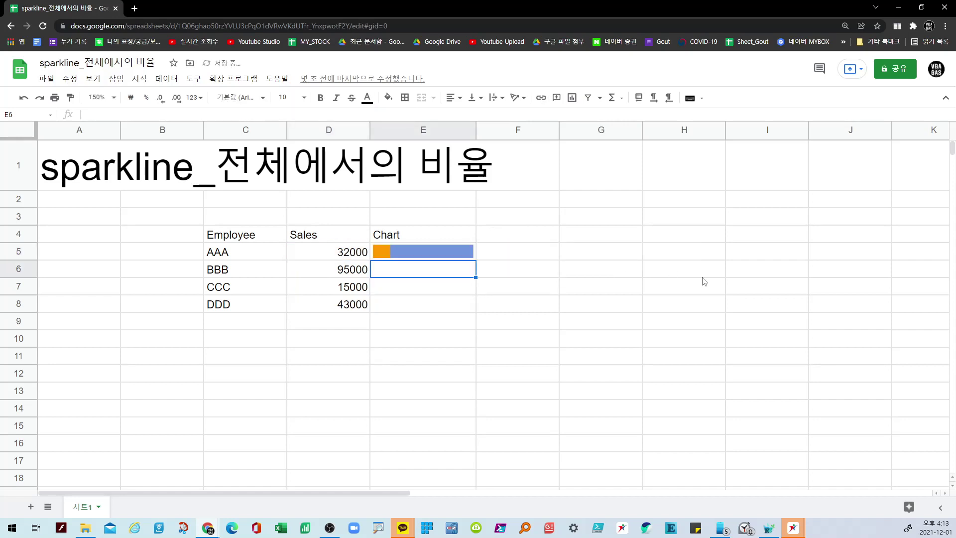
Step: Fill the E5 sparkline formula down to E8 and check the formula in each Chart cell
left_click(389, 255)
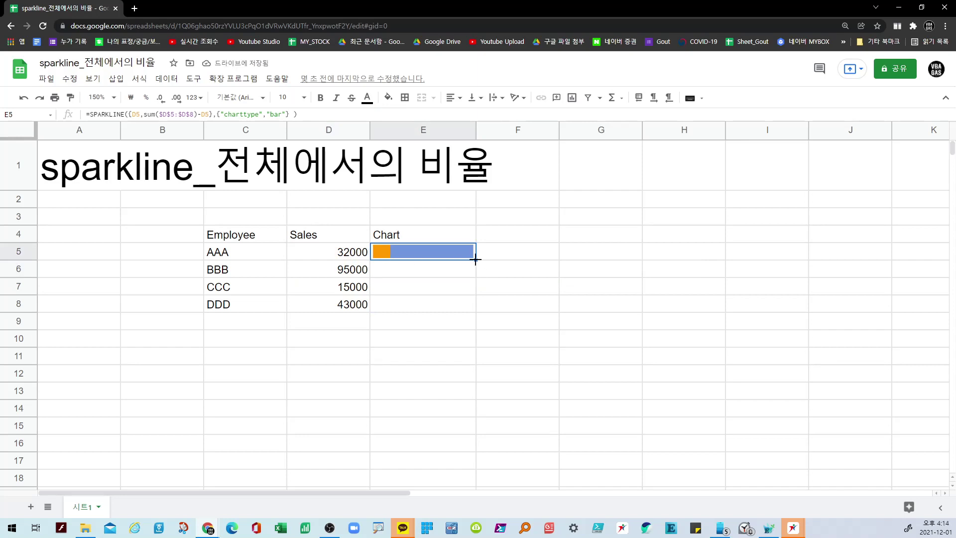
left_click_drag(477, 260, 488, 323)
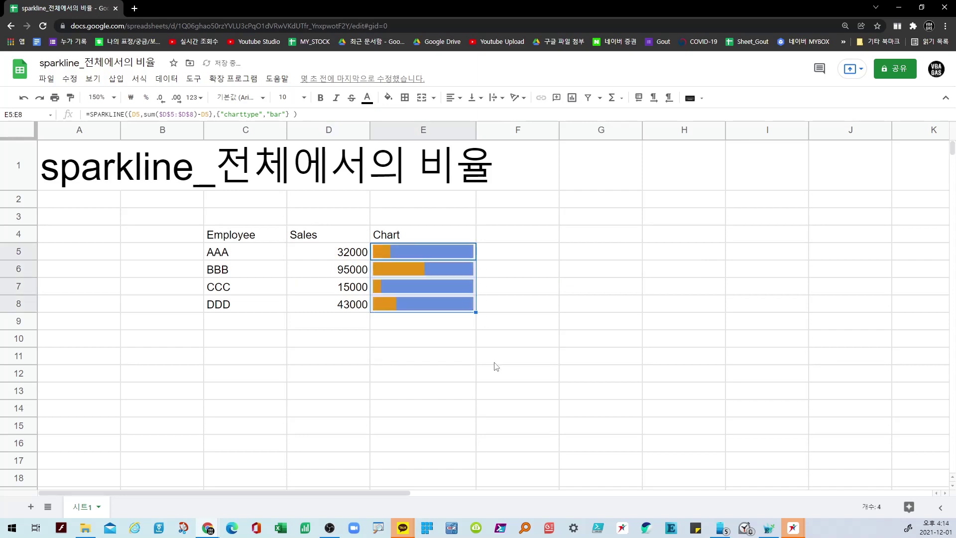
left_click(570, 295)
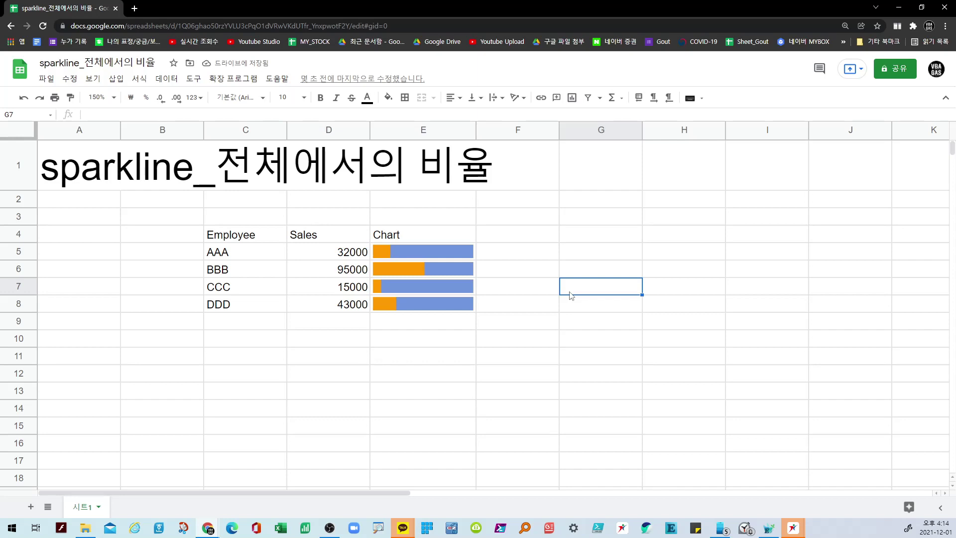
left_click(457, 270)
left_click(444, 255)
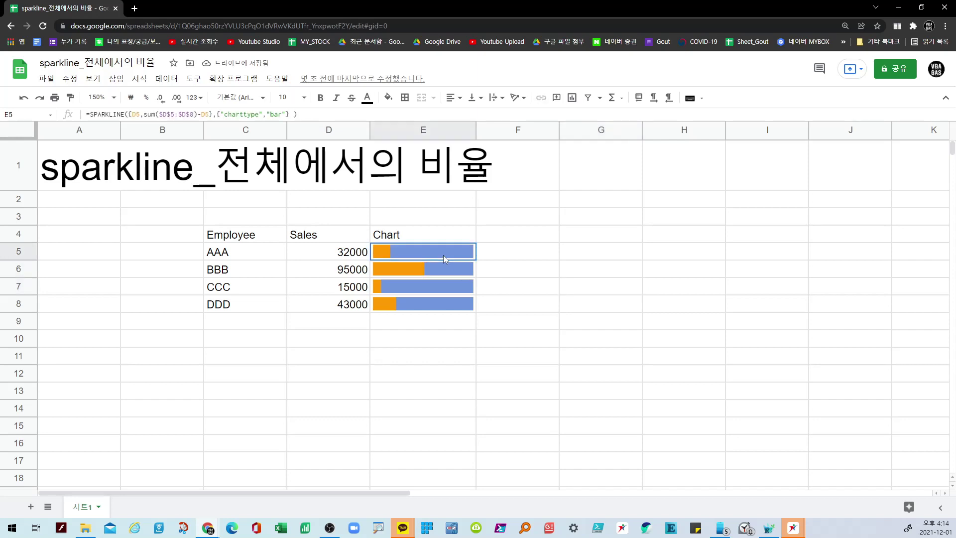
left_click(441, 269)
left_click(443, 290)
left_click(442, 306)
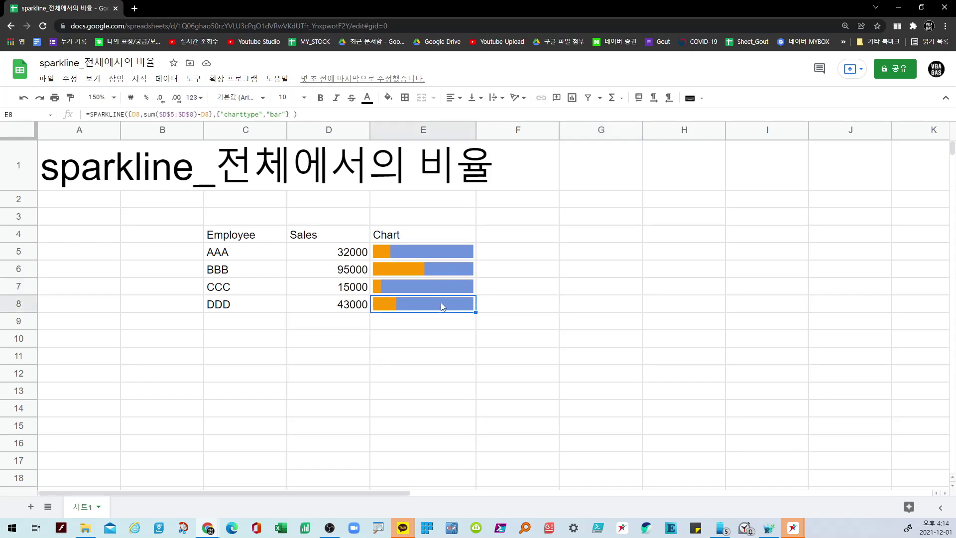
Step: Add the header Percent in F4, beside the Chart column
left_click(516, 253)
left_click(515, 234)
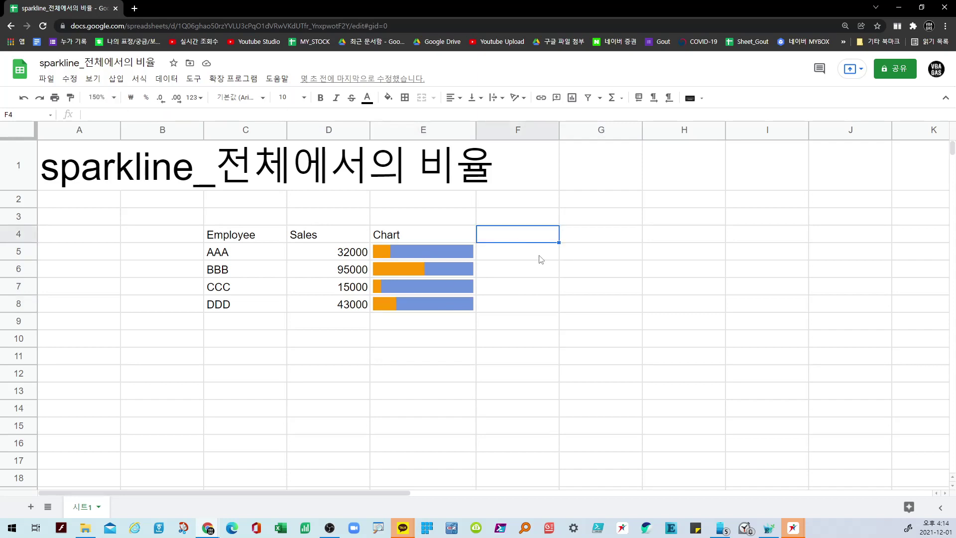
type("P")
key("Escape")
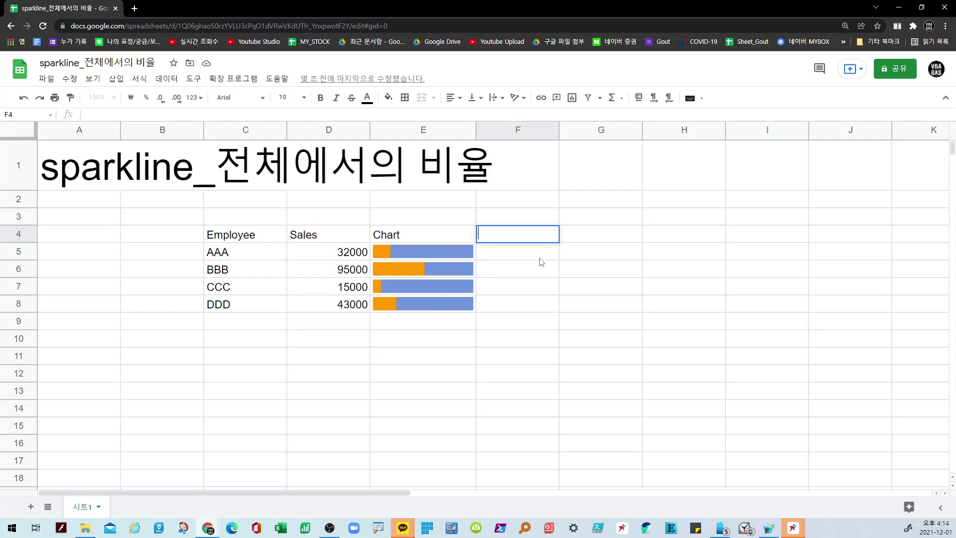
type("Percent")
key("Return")
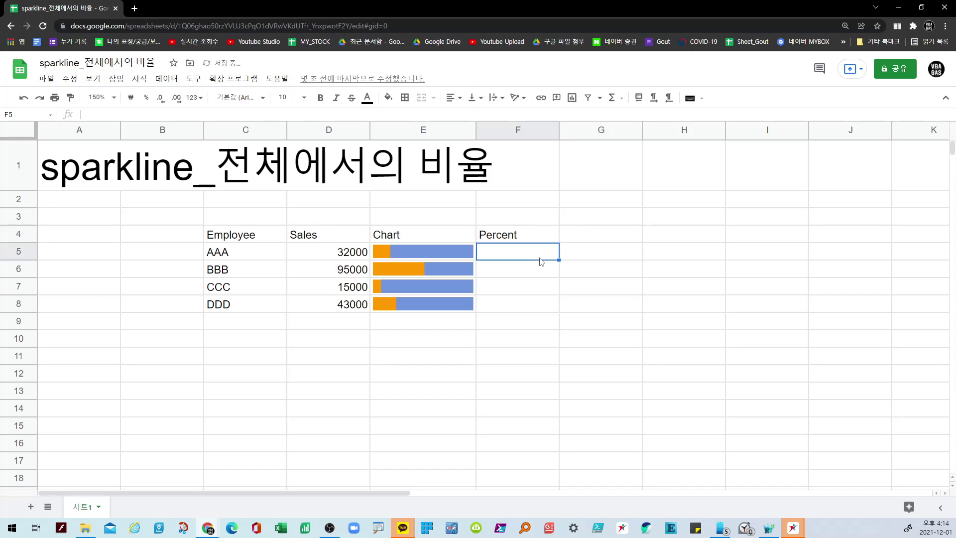
Step: Enter =D5/sum($D$5:$D$8) in F5 and fill the formula down to F8
type("=")
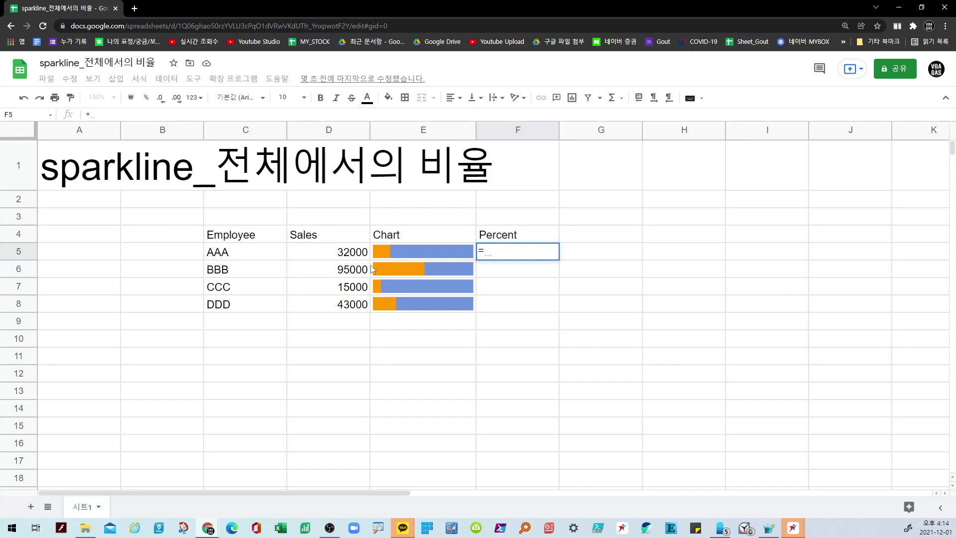
left_click(354, 251)
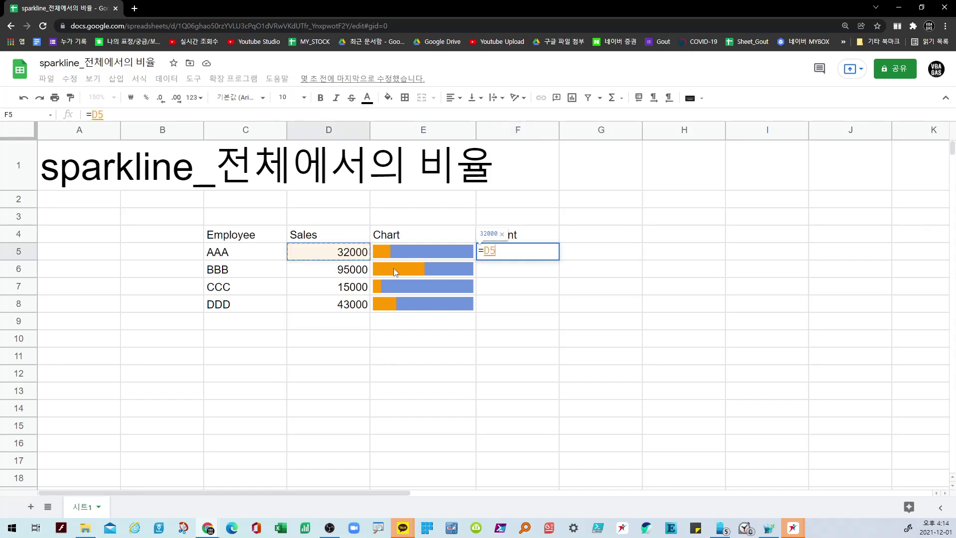
type("/sum")
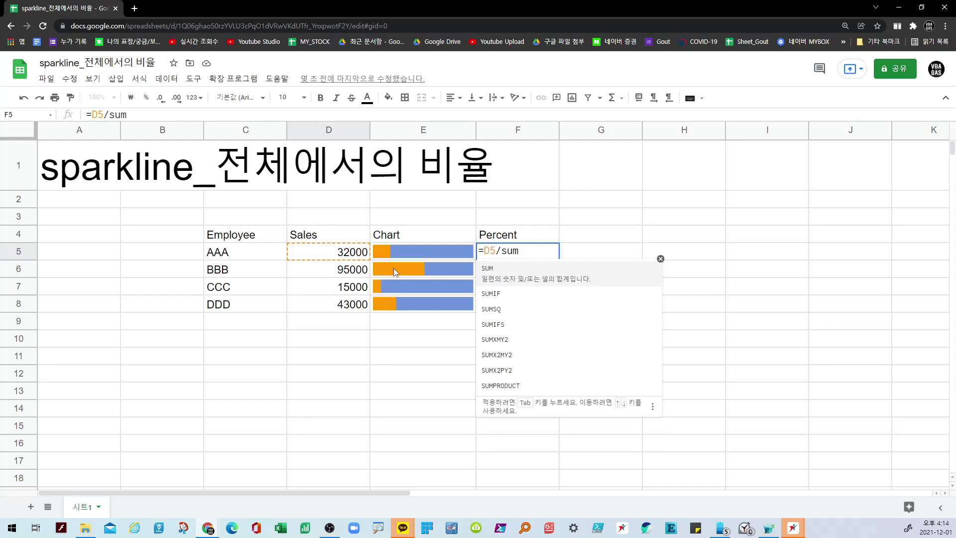
type("(")
left_click_drag(351, 259, 356, 305)
key("F4")
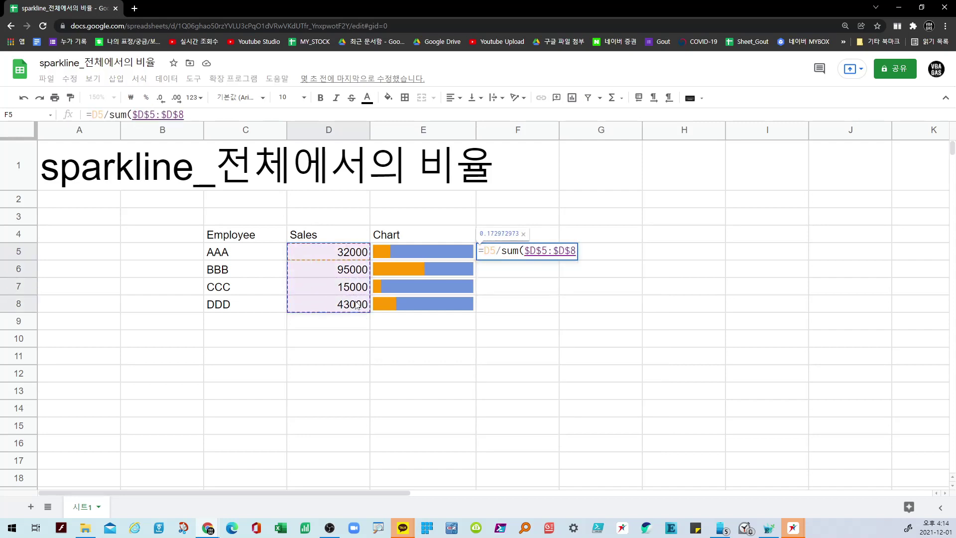
type(")")
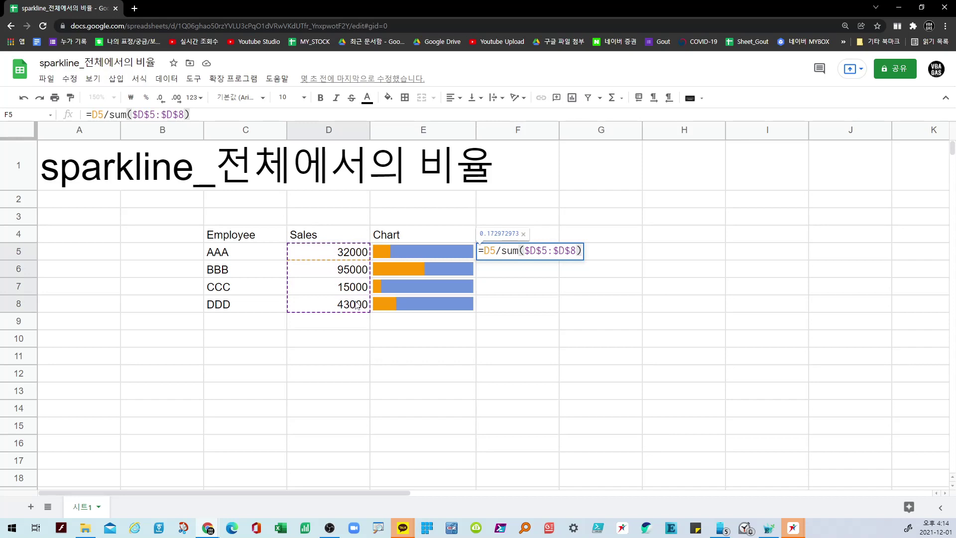
key("Return")
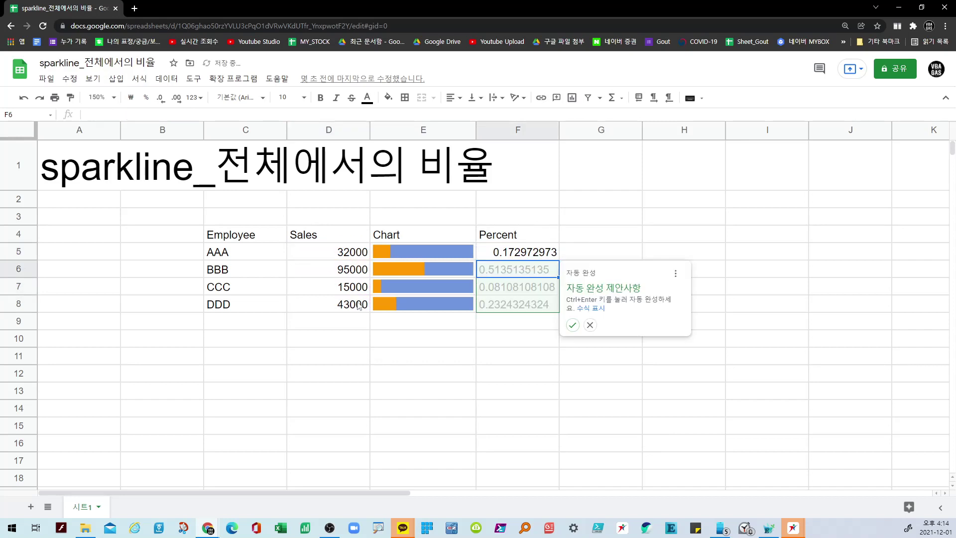
left_click(573, 325)
Step: Change the F5 formula to =(D5/sum($D$5:$D$8))*100 and fill it down to F8
double_click(520, 252)
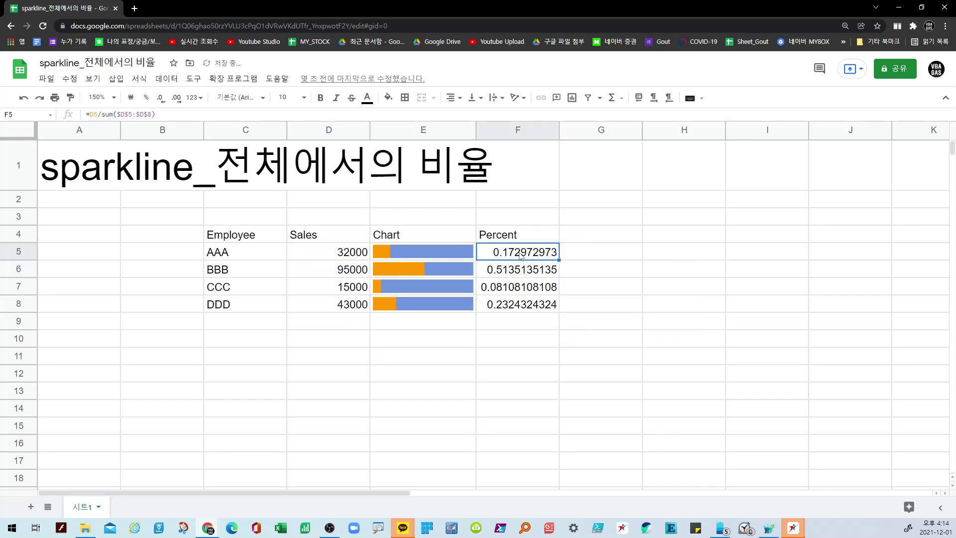
left_click(484, 252)
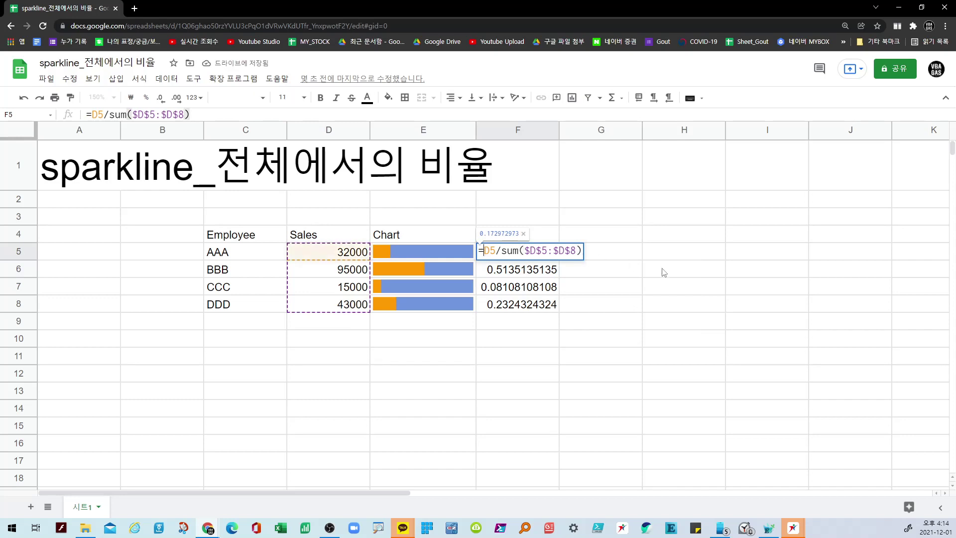
type("(")
key("End")
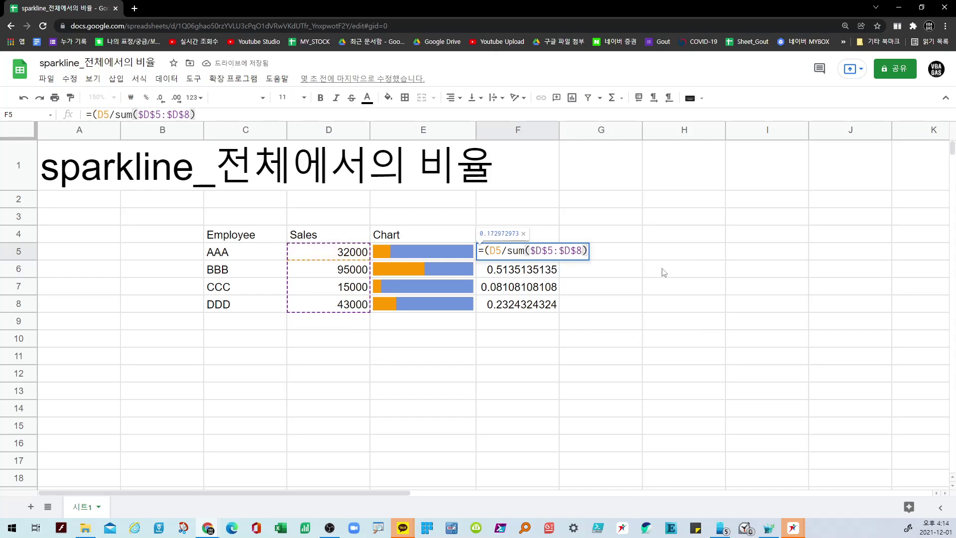
type(")*100")
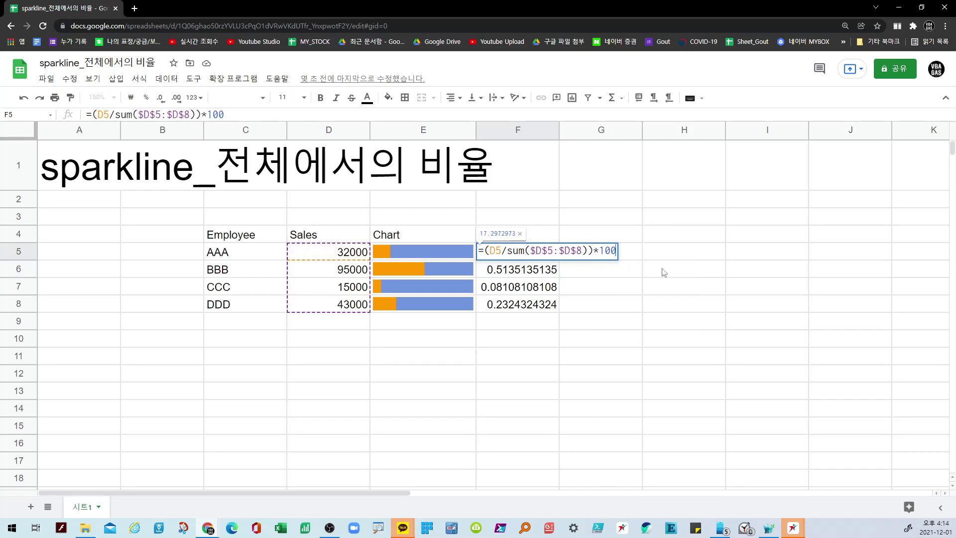
key("Return")
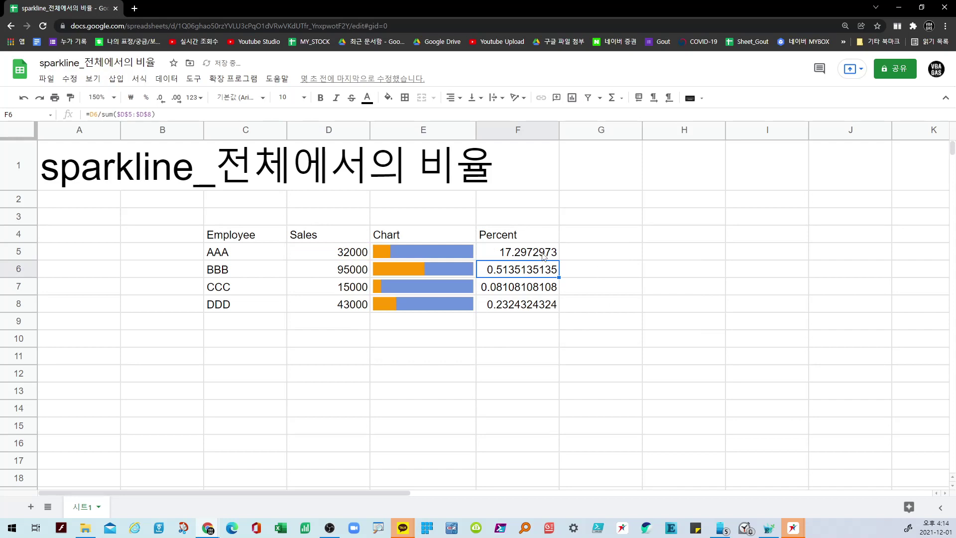
left_click(544, 256)
left_click_drag(559, 259, 553, 307)
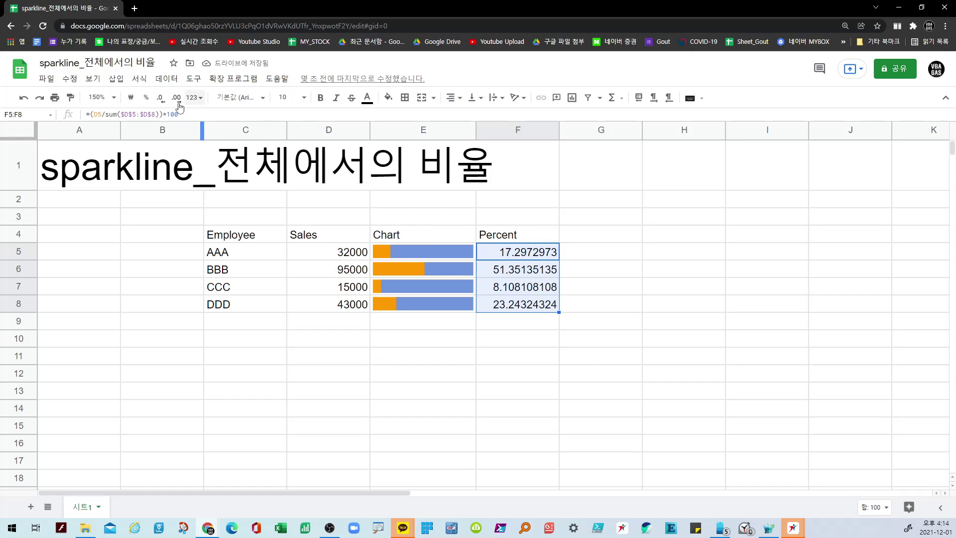
Step: Reduce the Percent values in F5:F8 to two decimal places
left_click(161, 103)
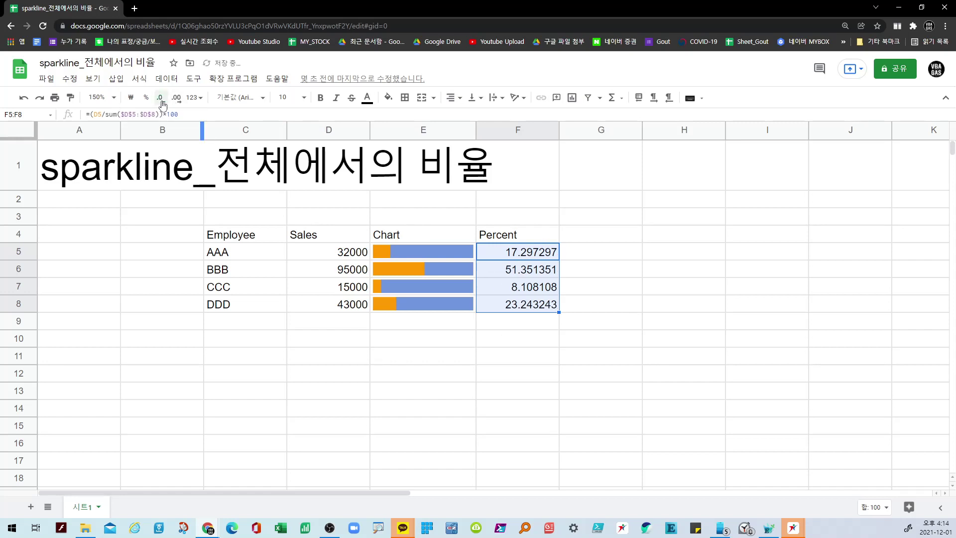
left_click(162, 103)
left_click(162, 103)
left_click(162, 103)
left_click(162, 103)
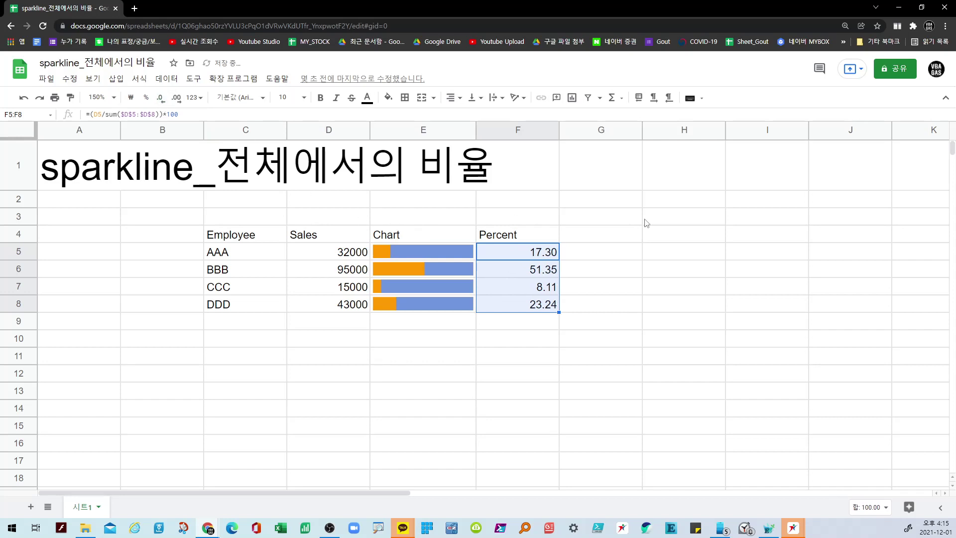
Step: Review the Percent values and formulas in F5:F8 alongside the sparkline formula in E5
left_click(665, 221)
left_click(620, 294)
left_click(587, 273)
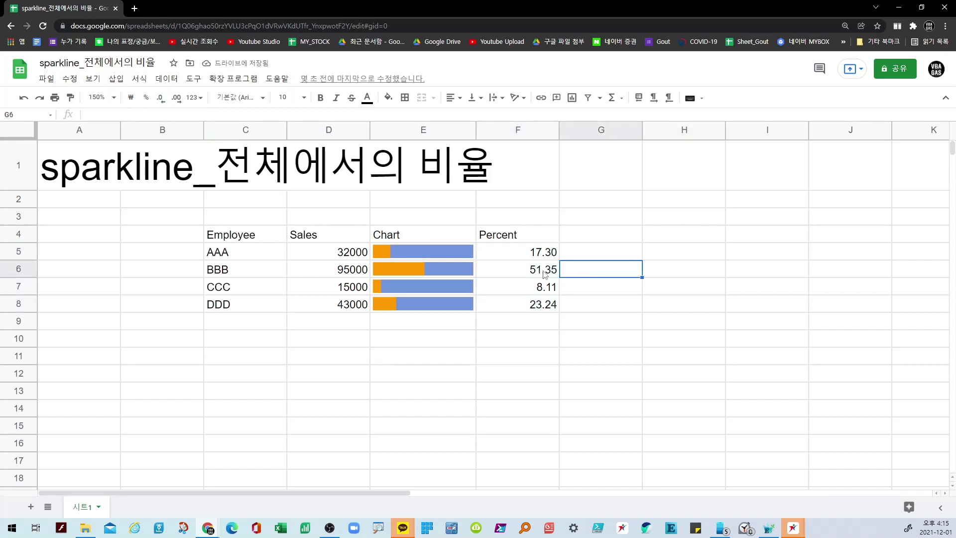
left_click(545, 272)
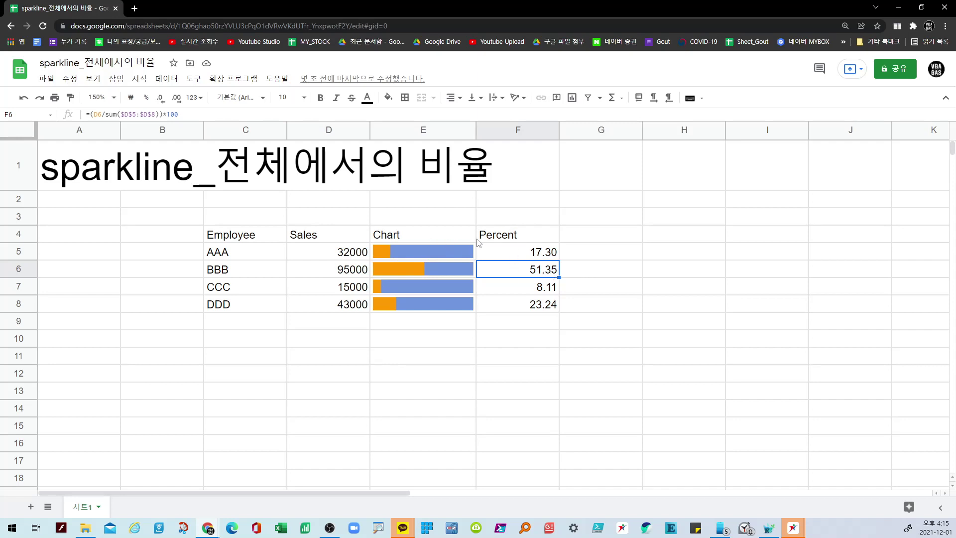
left_click(507, 238)
left_click(507, 132)
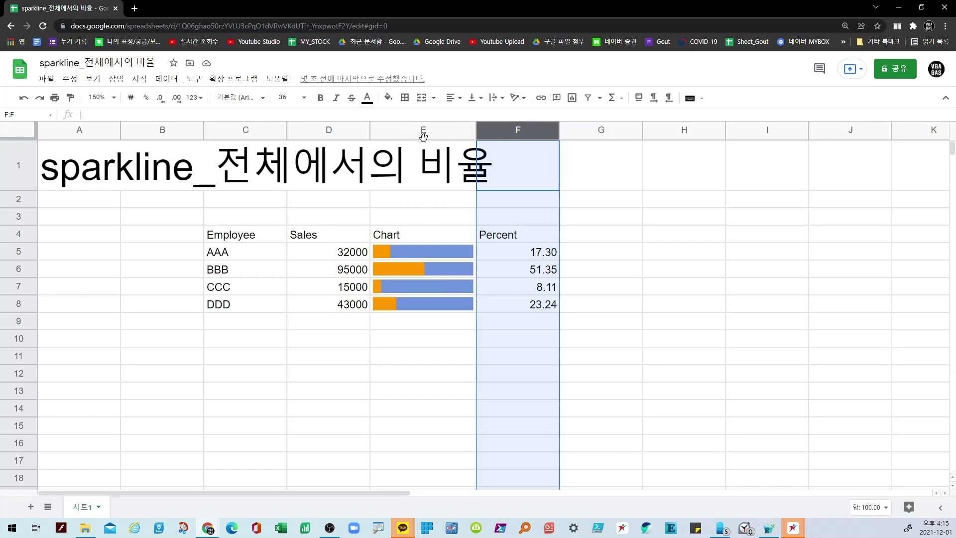
left_click(499, 310)
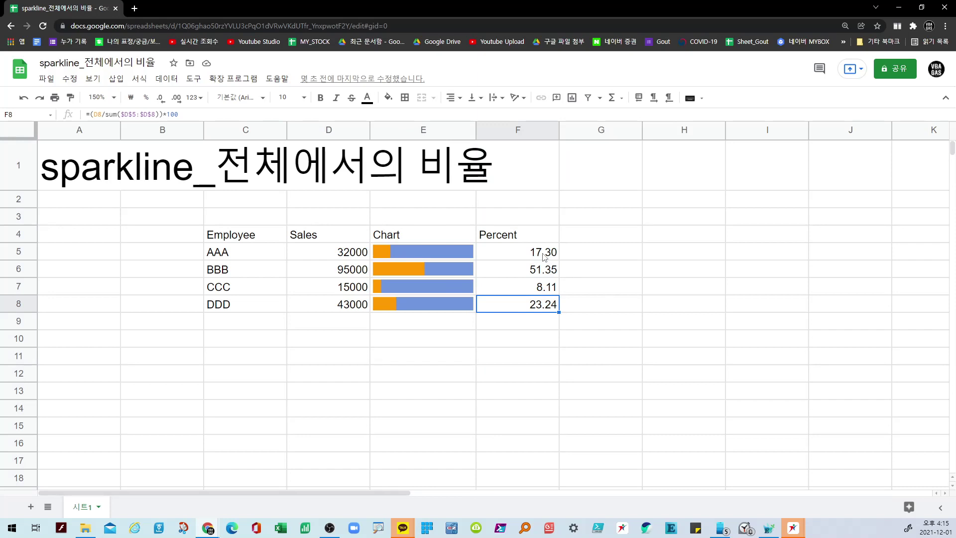
left_click_drag(544, 257, 542, 307)
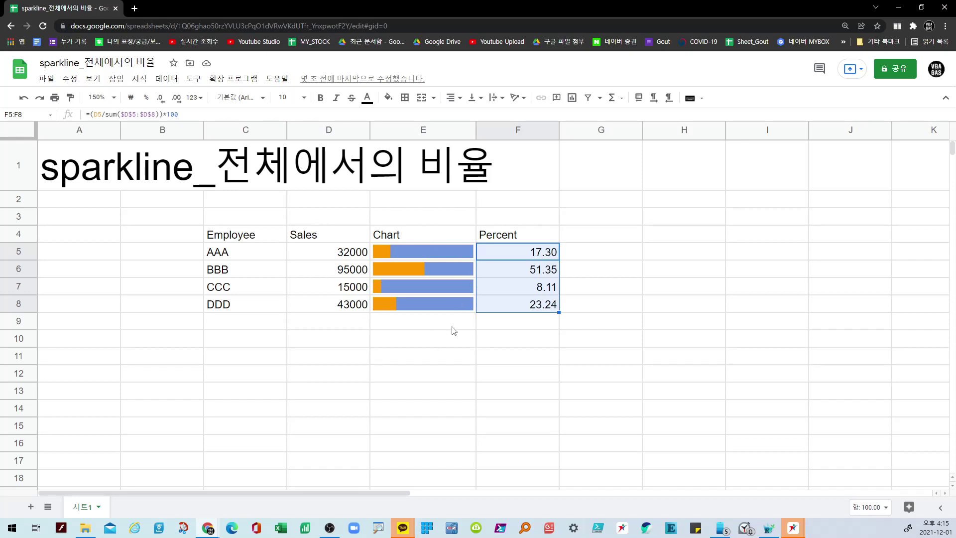
left_click(434, 253)
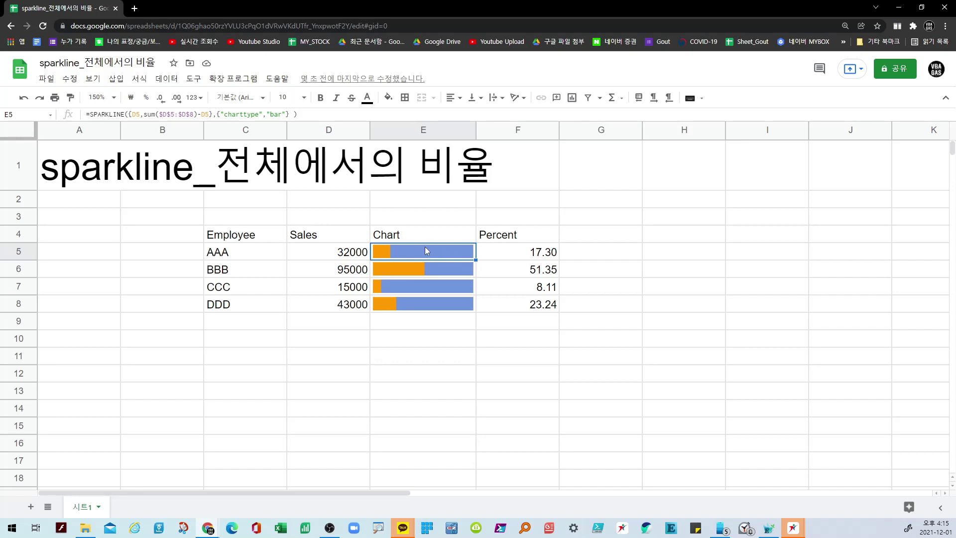
left_click(432, 216)
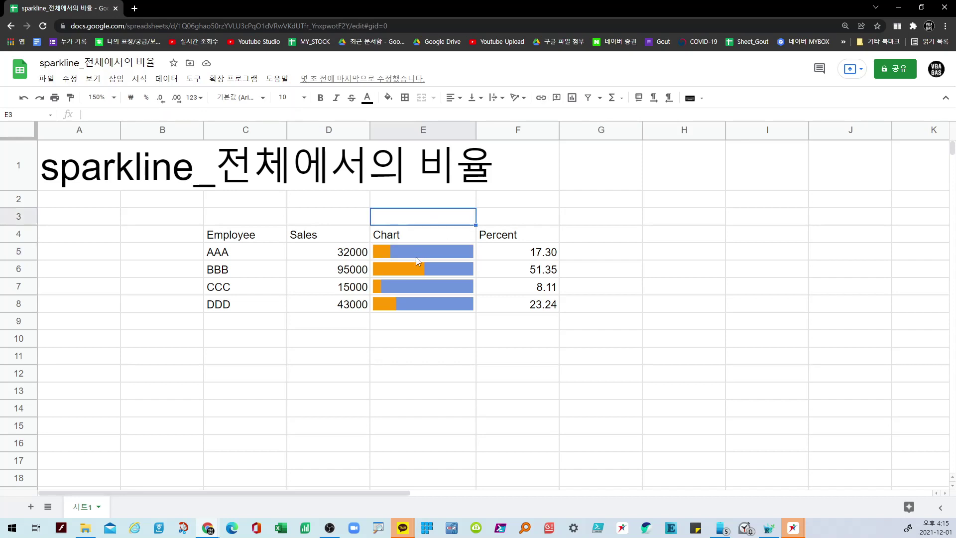
Step: Open the E5 sparkline formula for editing and bring up the detailed help for the SPARKLINE function
left_click(417, 256)
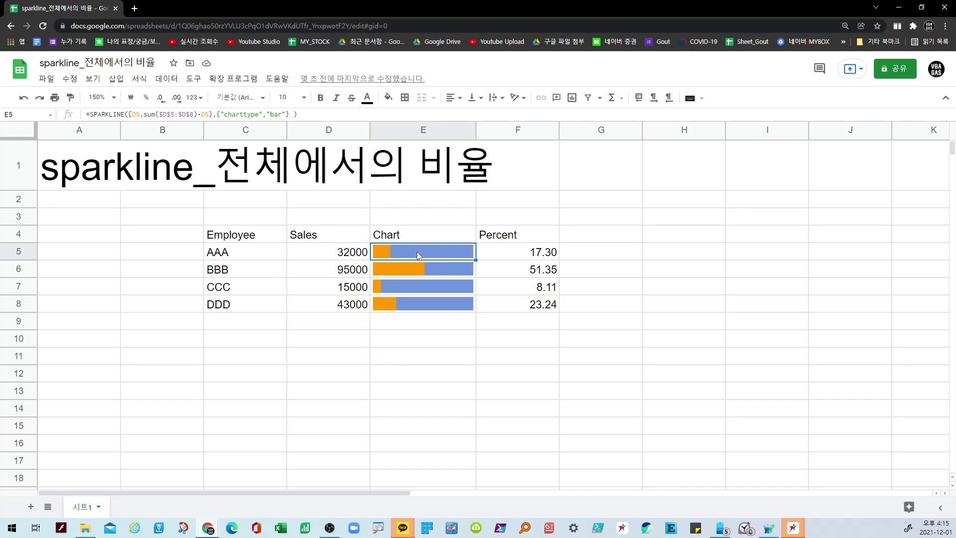
double_click(417, 256)
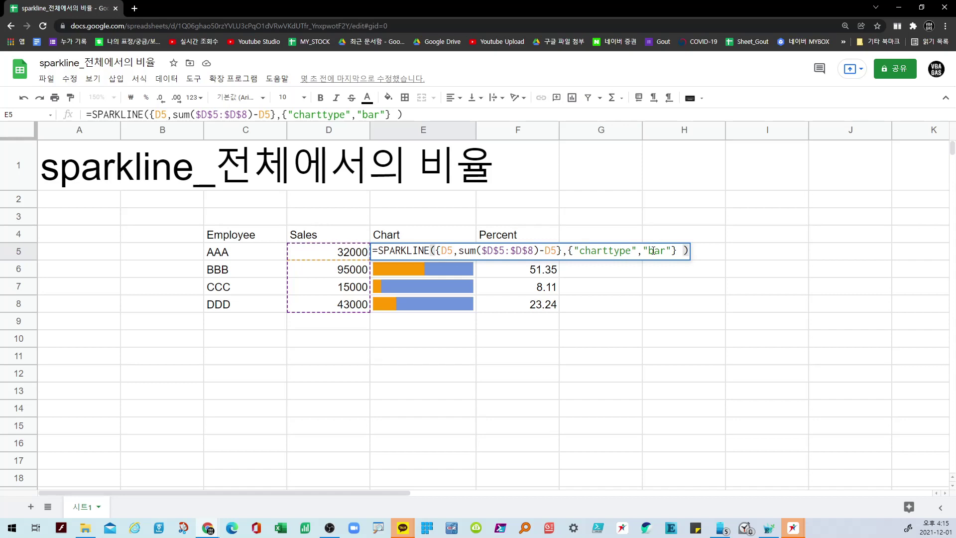
left_click(395, 251)
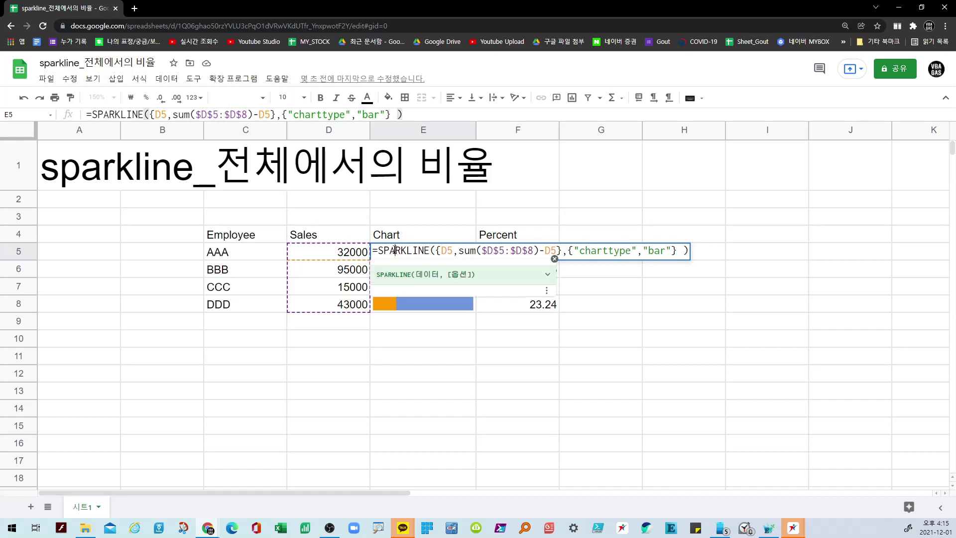
left_click(548, 274)
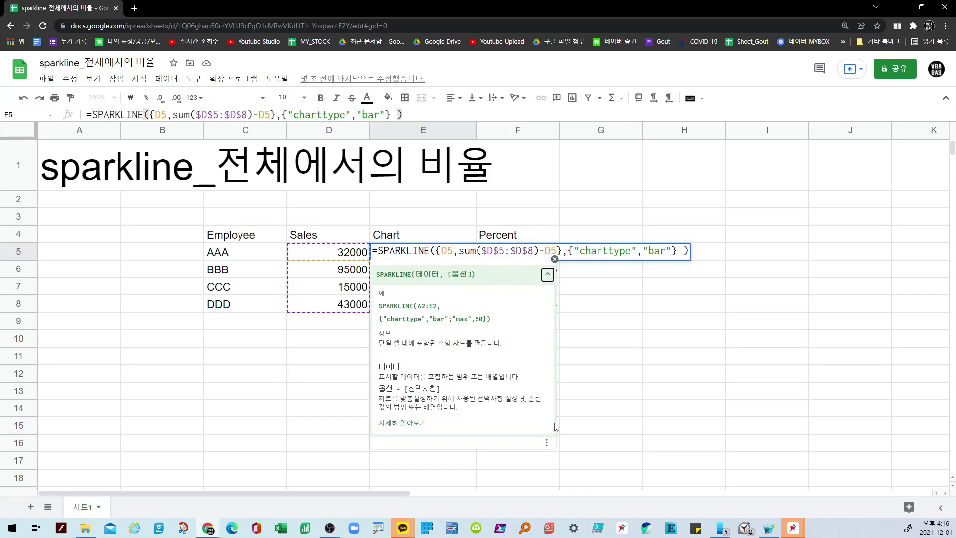
left_click(413, 425)
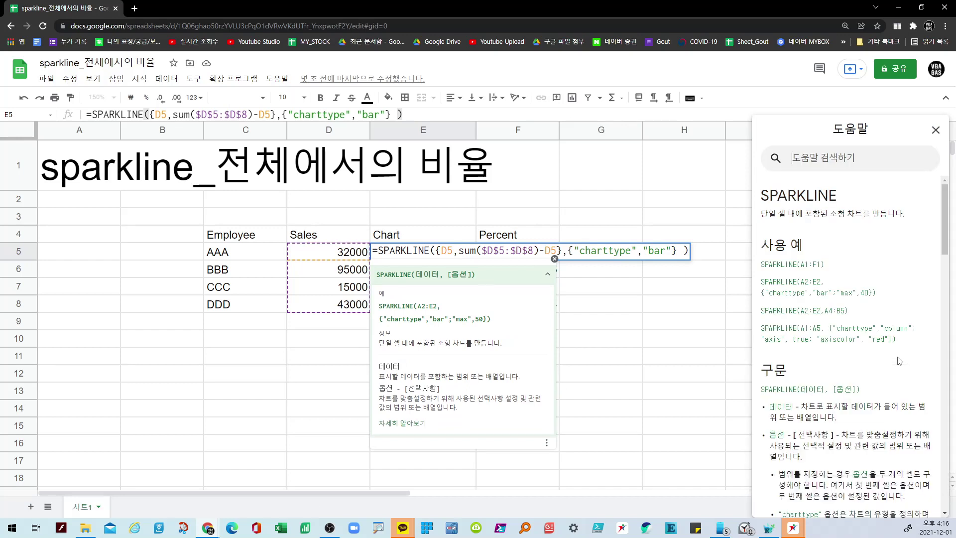
Step: Skim the chart types and options in the SPARKLINE help, and open the full article in a new window enlarged to 175%
scroll(894, 371, "down", 15)
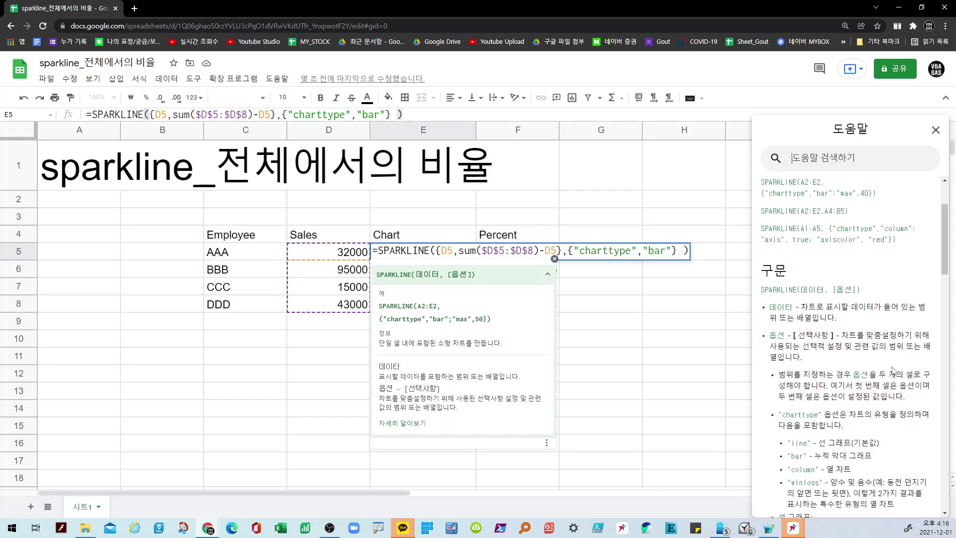
scroll(893, 367, "down", 3)
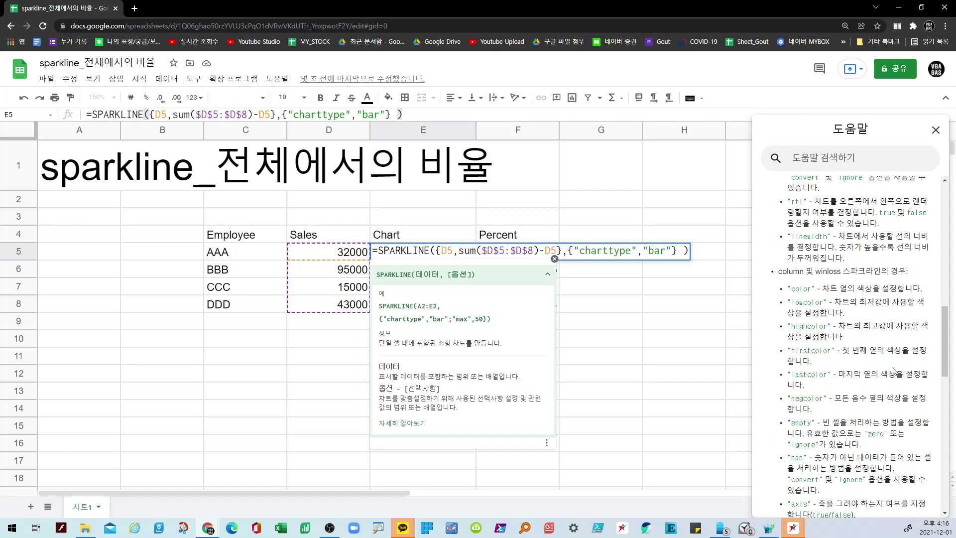
scroll(895, 372, "up", 5)
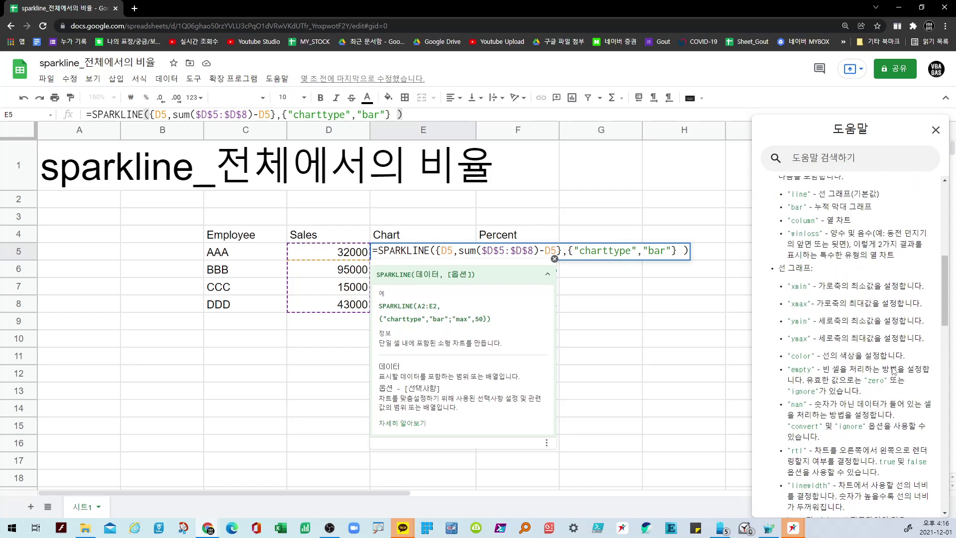
scroll(893, 368, "up", 3)
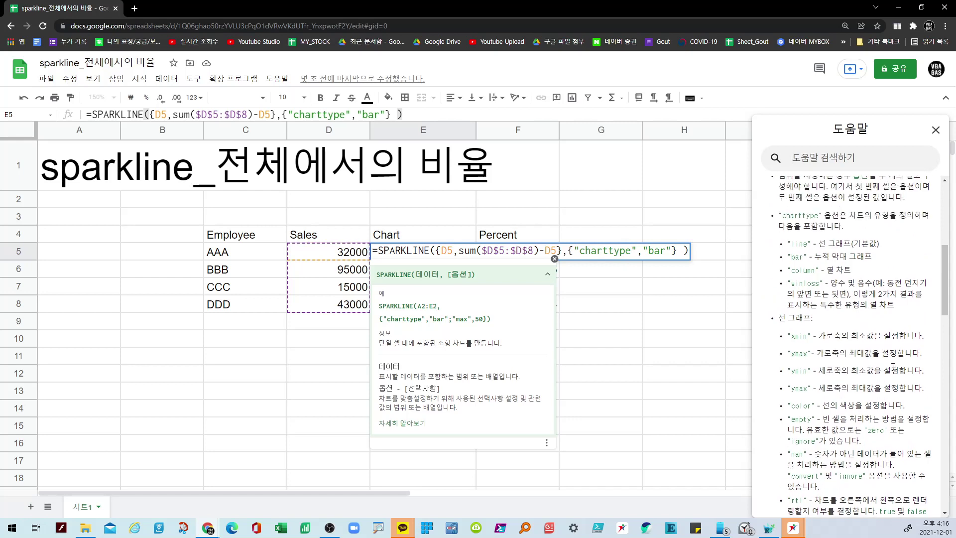
scroll(802, 299, "down", 1)
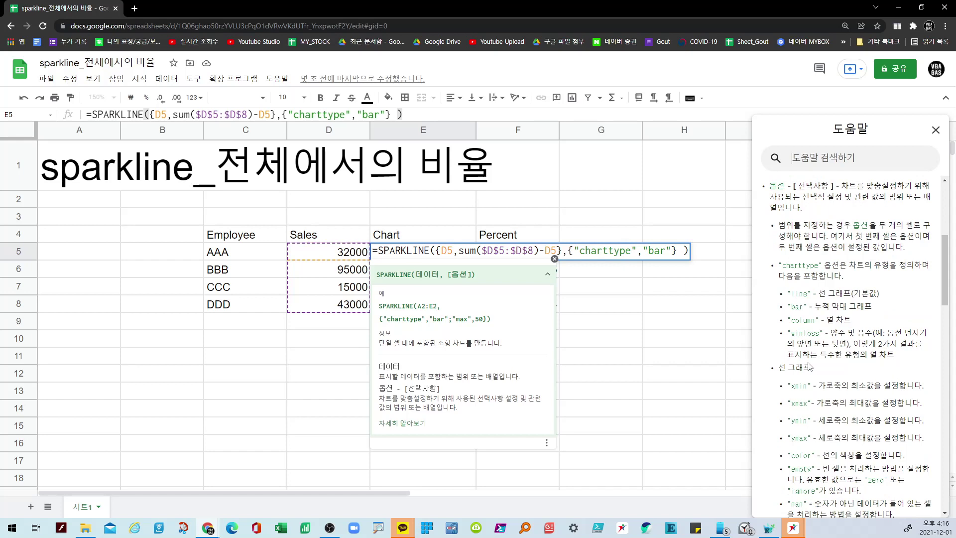
scroll(900, 473, "down", 5)
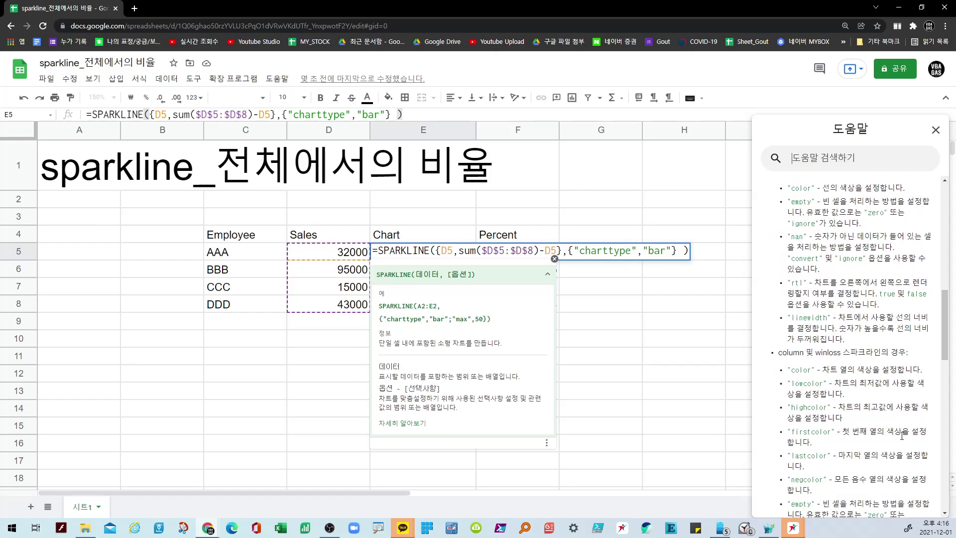
scroll(901, 473, "down", 10)
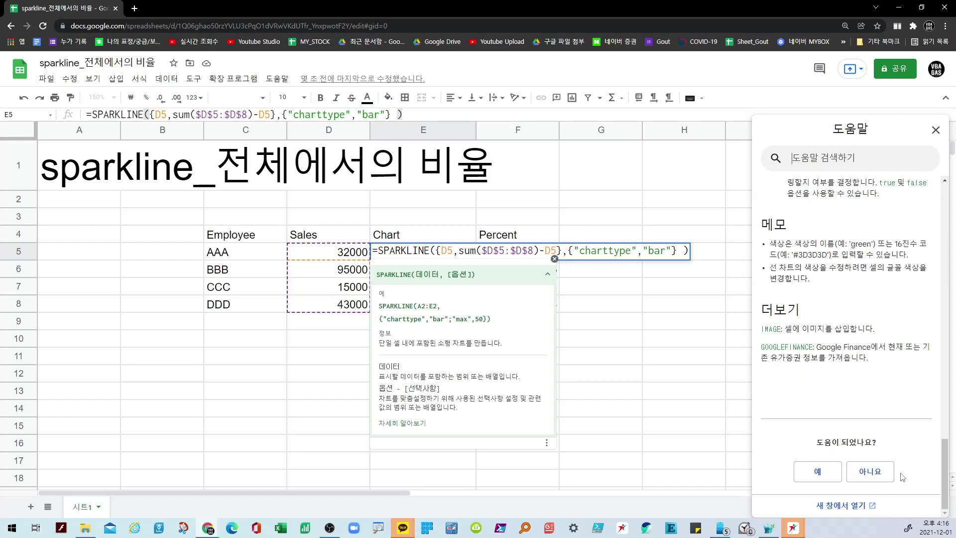
left_click(849, 505)
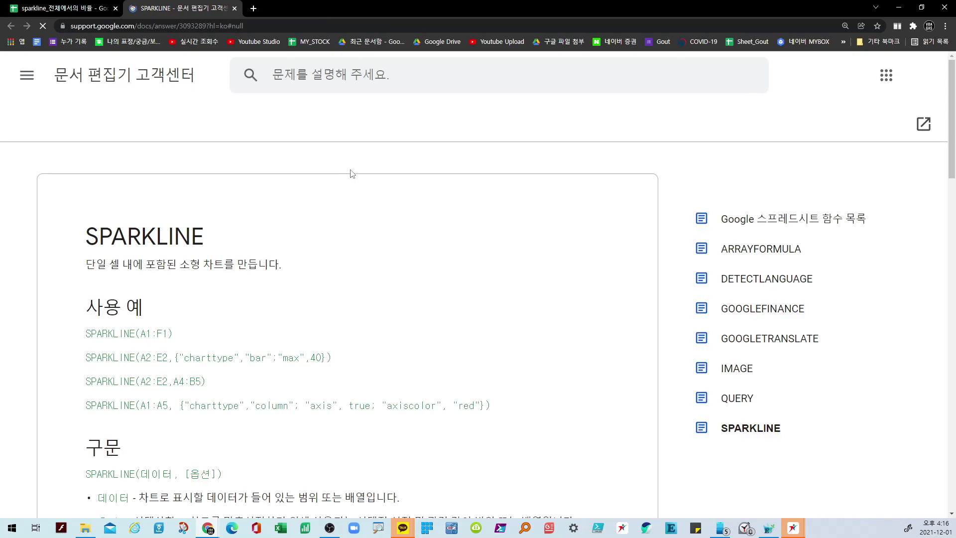
scroll(498, 331, "up", 1)
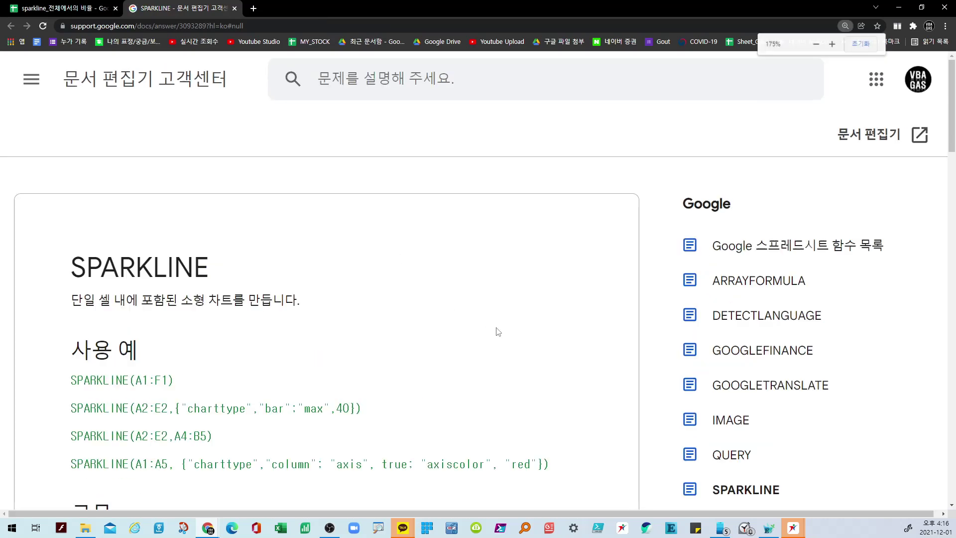
Step: Read the chart types and the line, column and winloss options in the SPARKLINE article, including color, firstcolor and lastcolor
scroll(456, 331, "down", 5)
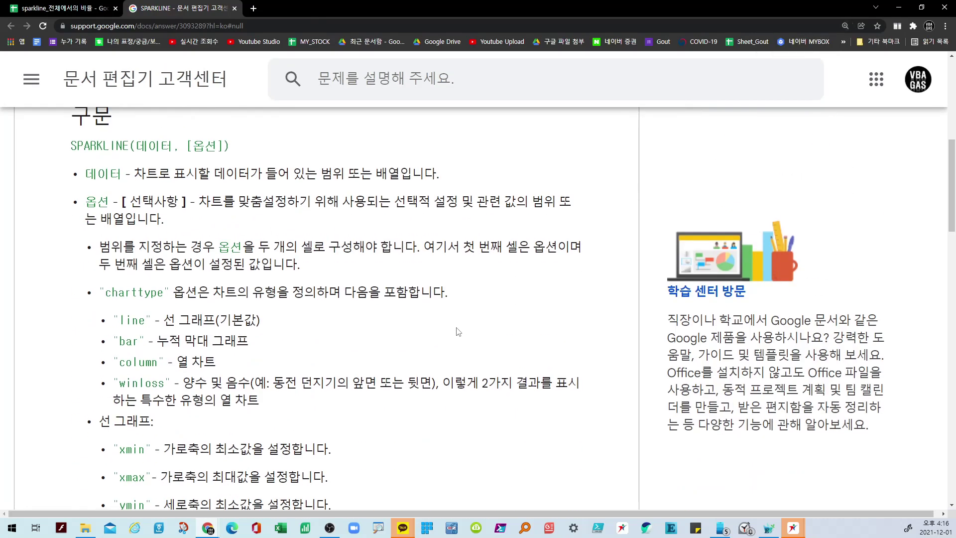
scroll(458, 331, "down", 5)
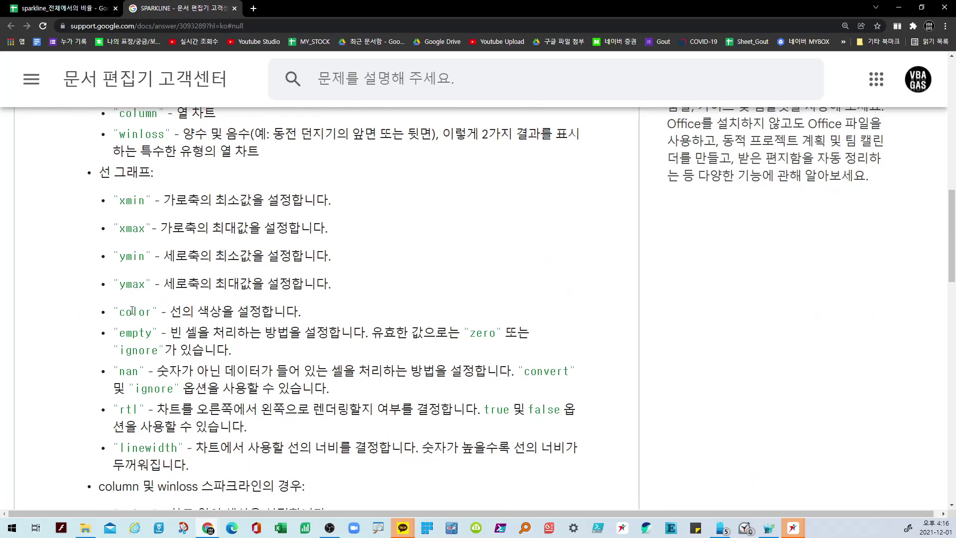
scroll(175, 363, "down", 3)
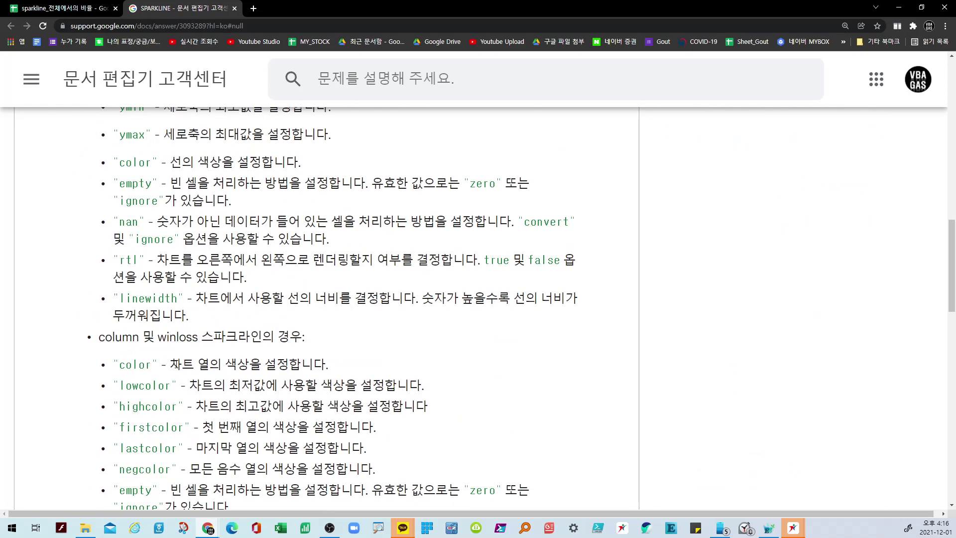
scroll(212, 403, "down", 2)
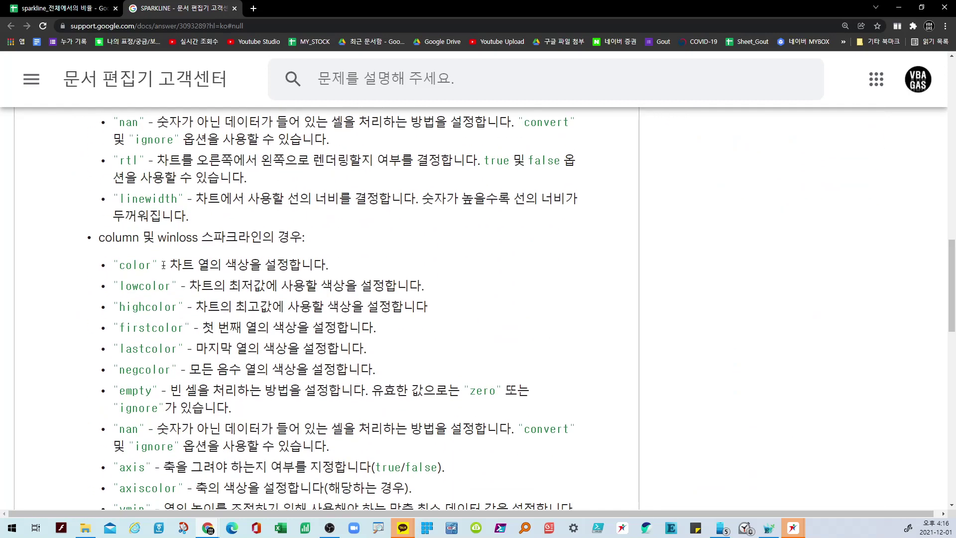
left_click_drag(152, 267, 142, 264)
left_click(352, 328)
scroll(352, 327, "down", 2)
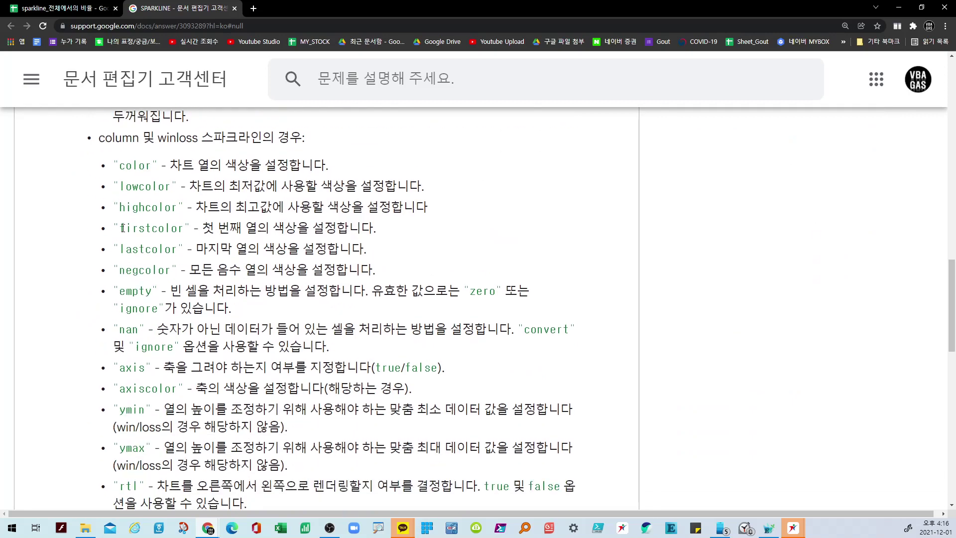
left_click_drag(117, 227, 182, 225)
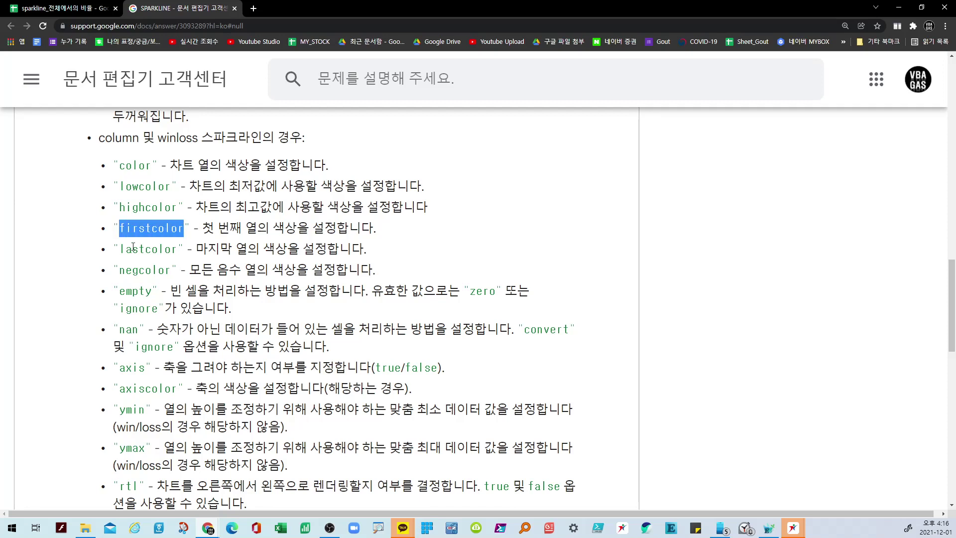
left_click_drag(120, 249, 177, 248)
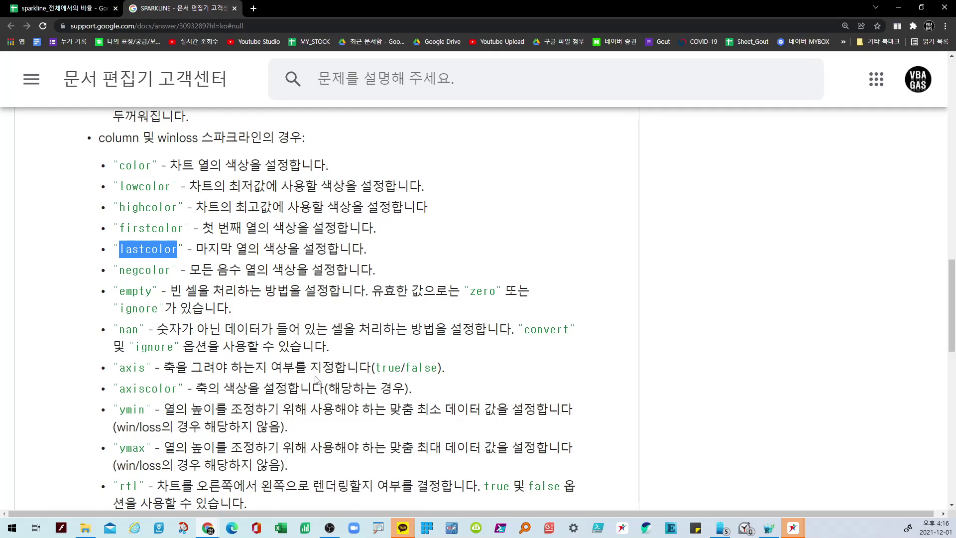
Step: Examine the bar chart options in the SPARKLINE article, focusing on color1 and color2
scroll(316, 379, "down", 3)
scroll(317, 380, "down", 1)
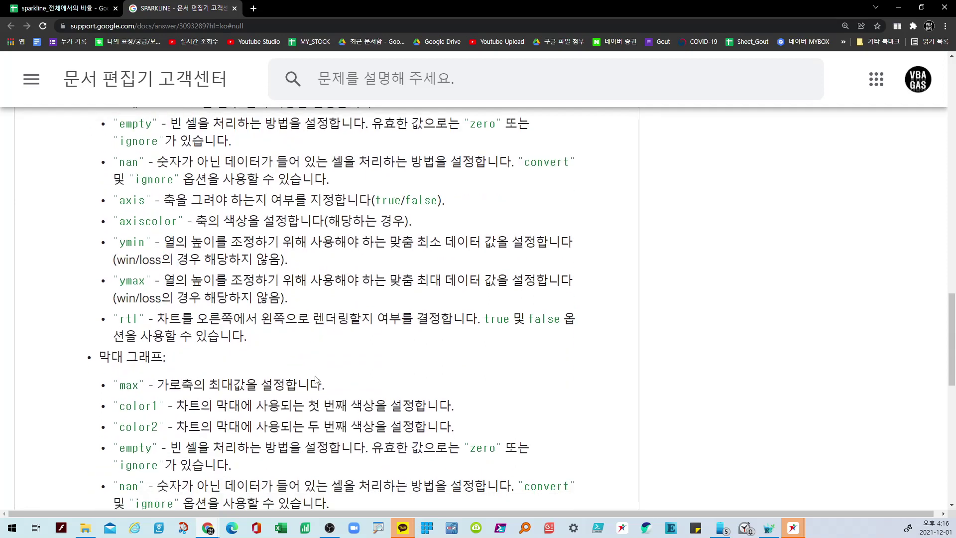
scroll(152, 332, "down", 1)
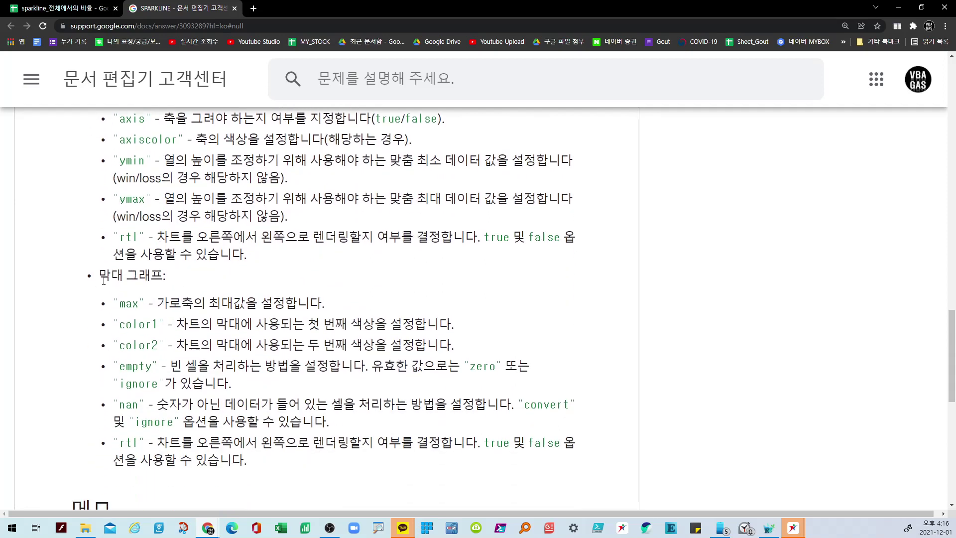
left_click_drag(98, 276, 167, 276)
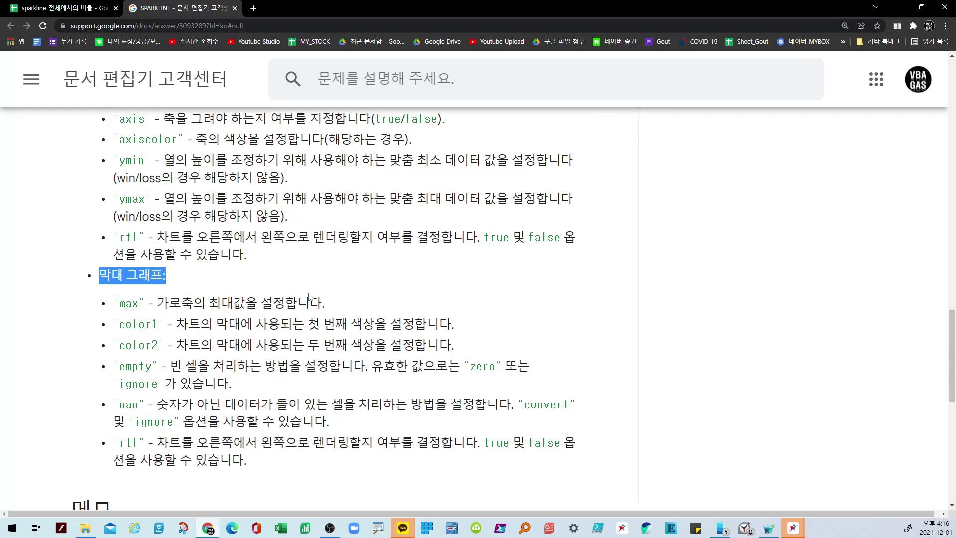
scroll(313, 323, "down", 2)
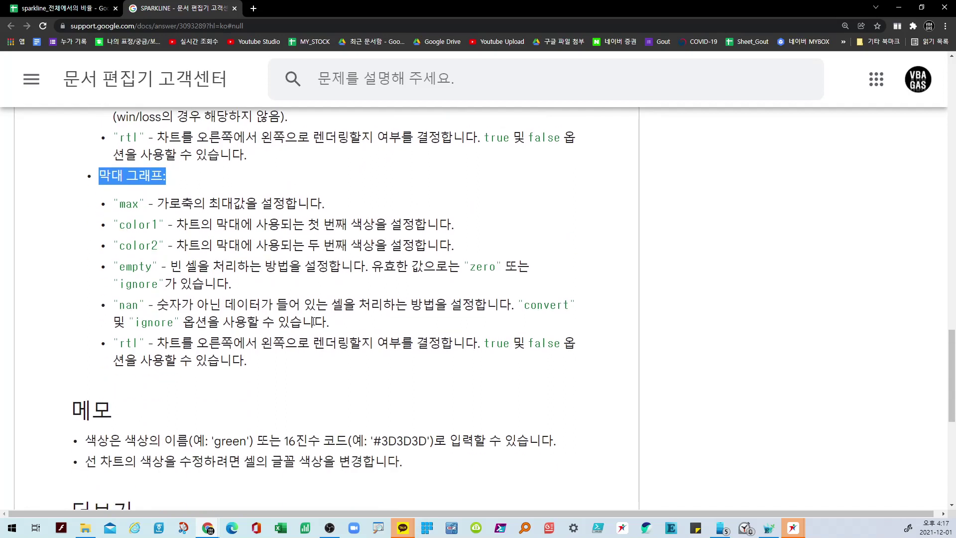
left_click_drag(119, 226, 159, 245)
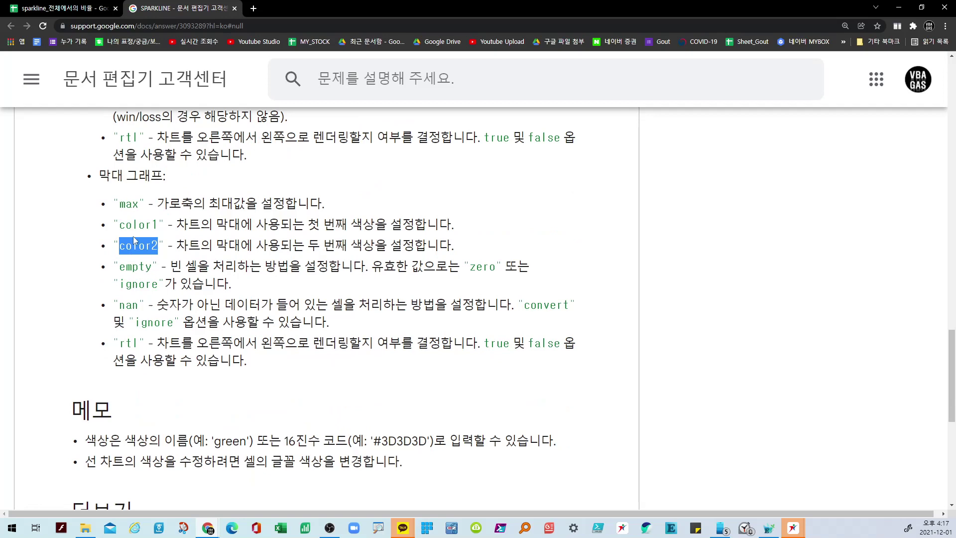
Step: Back in the spreadsheet, add ;"color2":"white" after "bar" in the E5 sparkline options and close the help
left_click(65, 8)
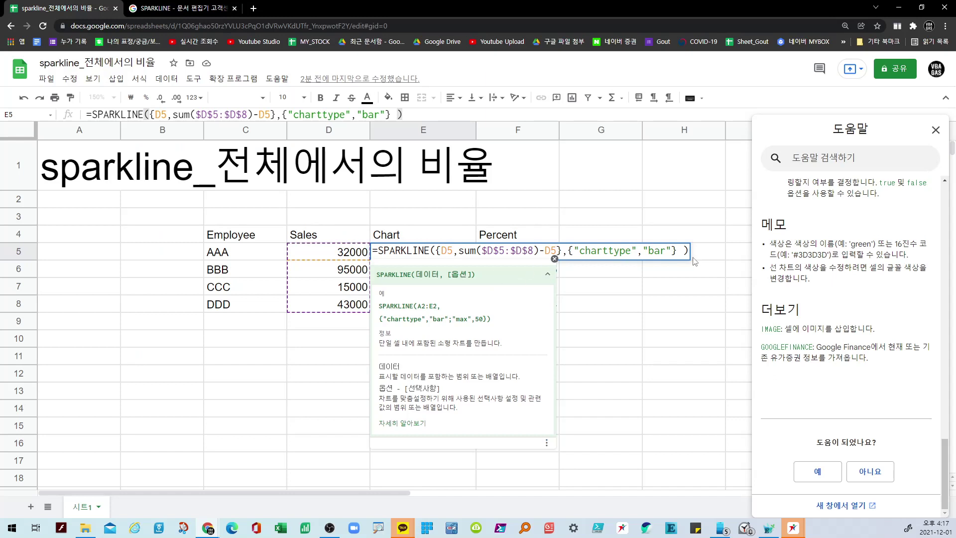
left_click(671, 250)
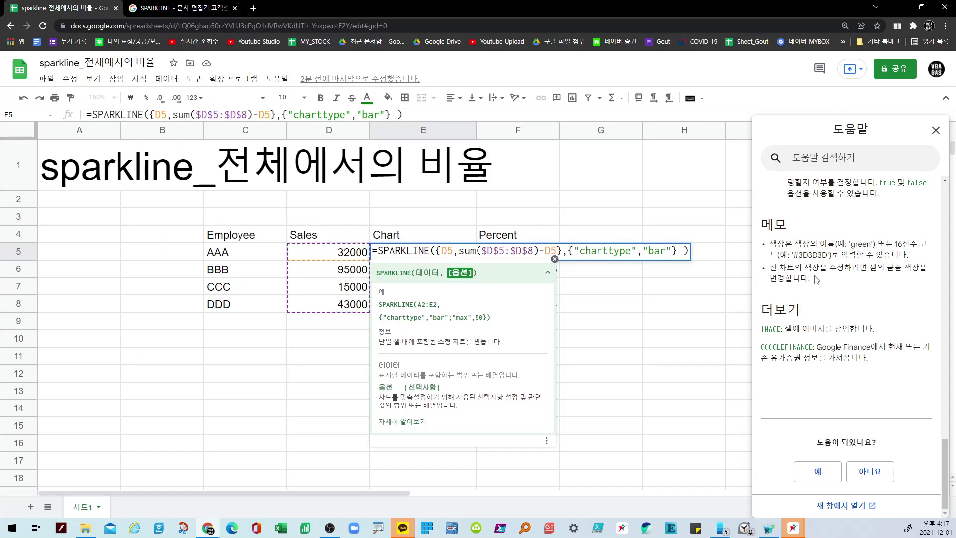
type("; ")
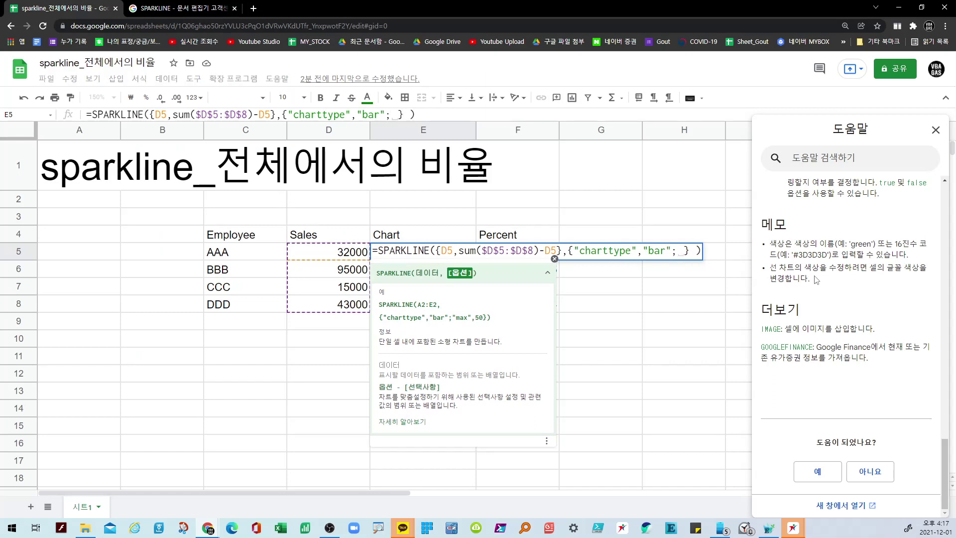
type("\"colo")
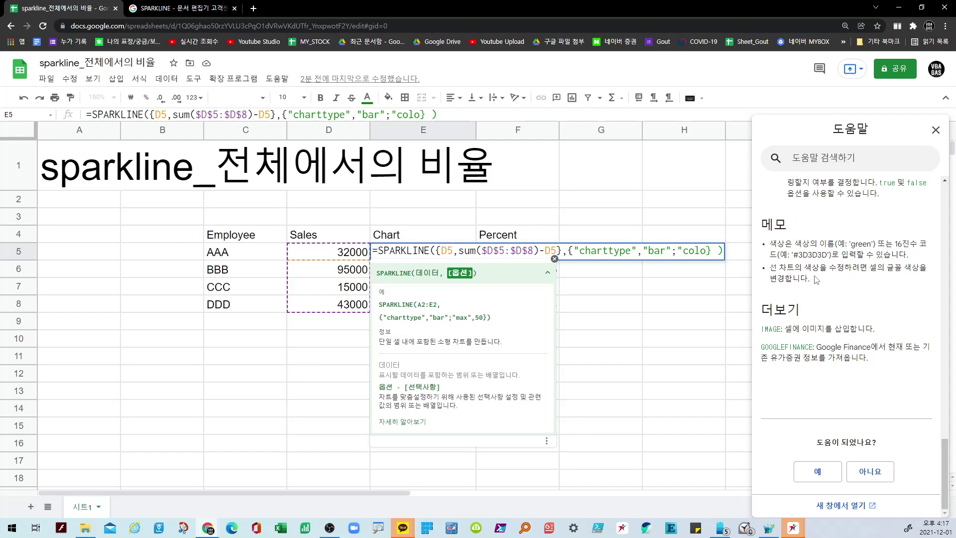
key("BackSpace")
key("BackSpace")
type("lor2\":\"white")
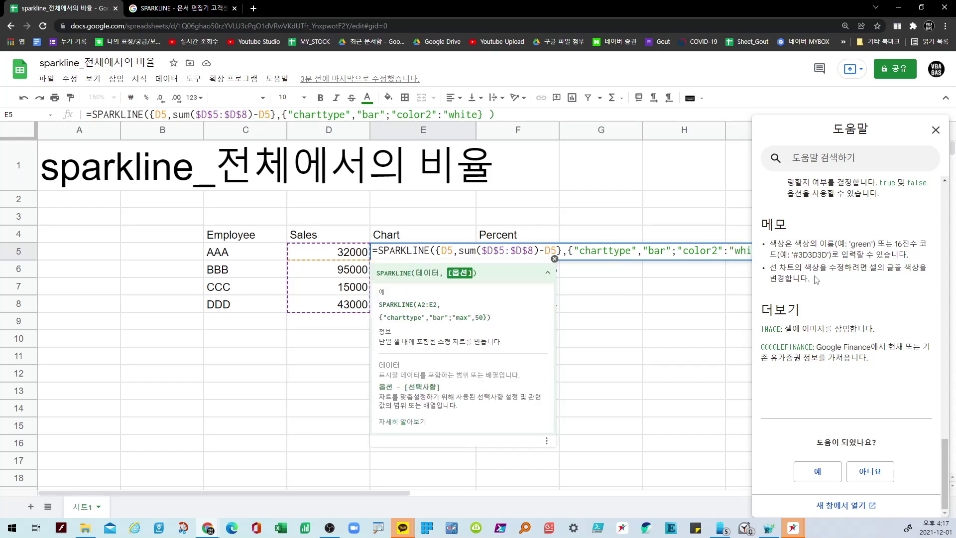
left_click(936, 129)
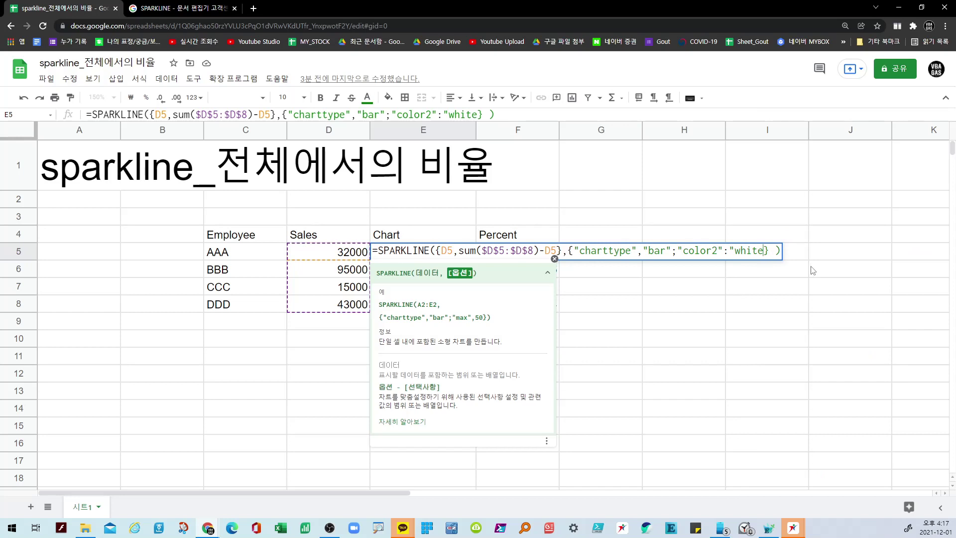
type("\"")
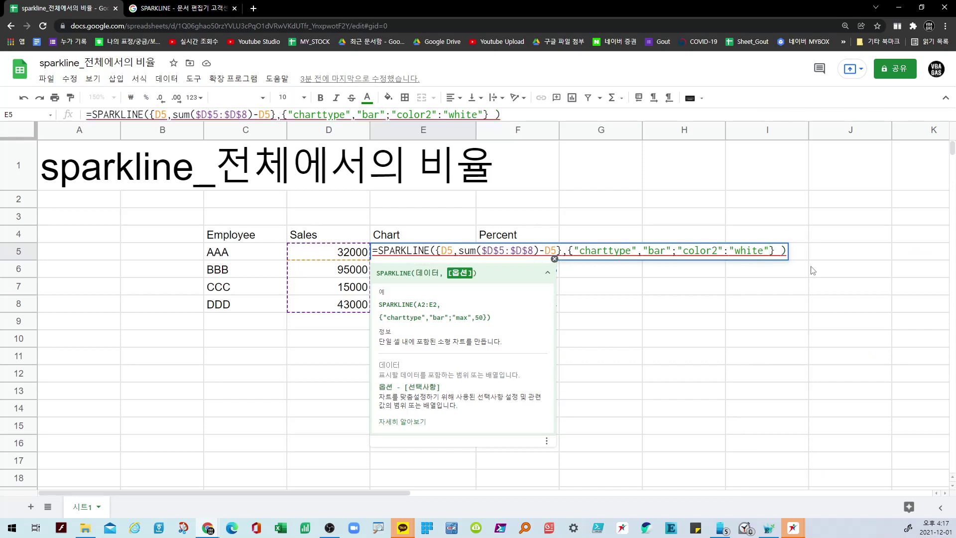
key("Return")
Step: Correct the E5 sparkline formula by replacing the colon between "color2" and "white" with a comma
left_click(453, 253)
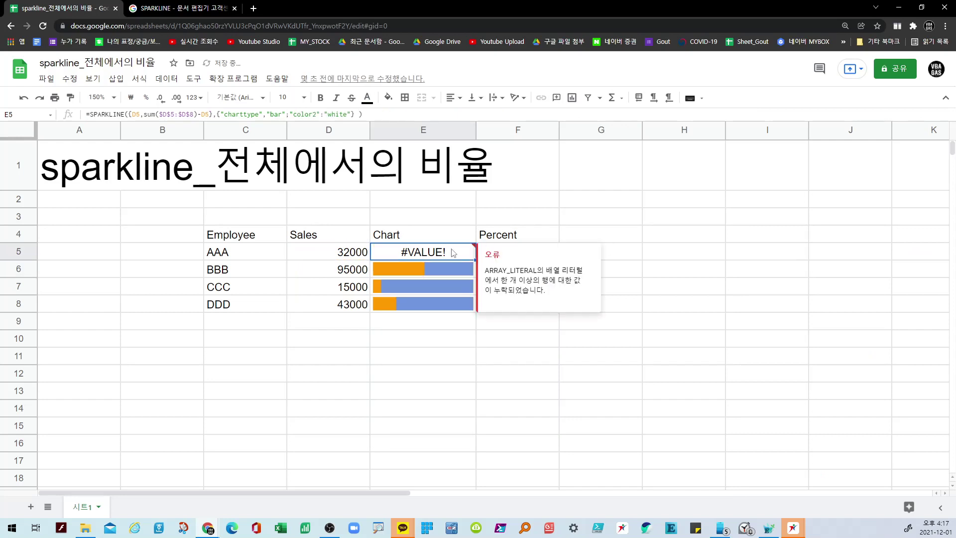
double_click(453, 252)
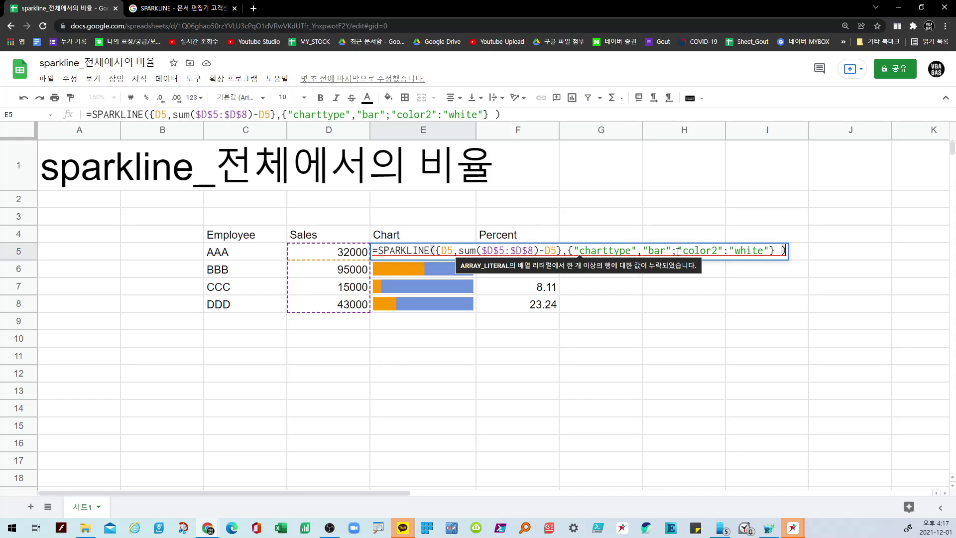
left_click(724, 254)
key("BackSpace")
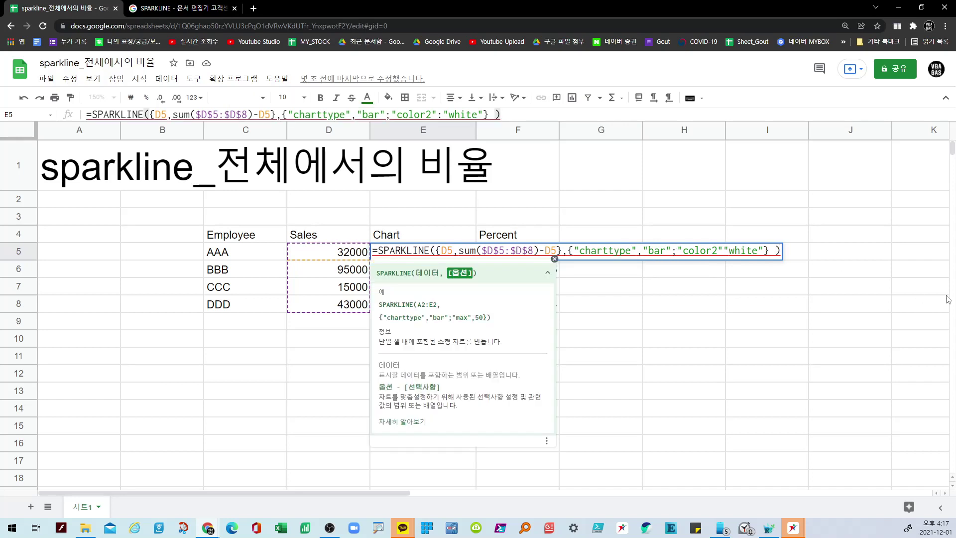
type(",")
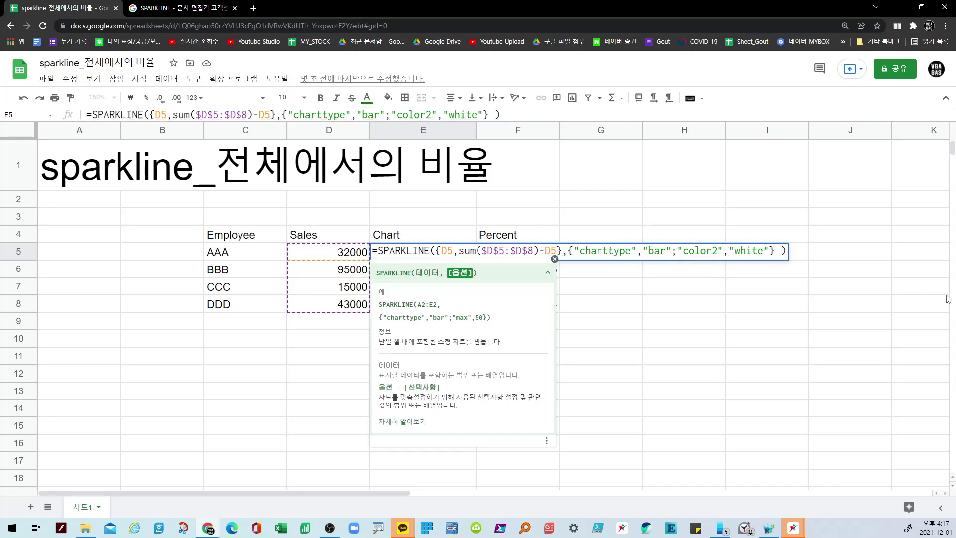
key("Return")
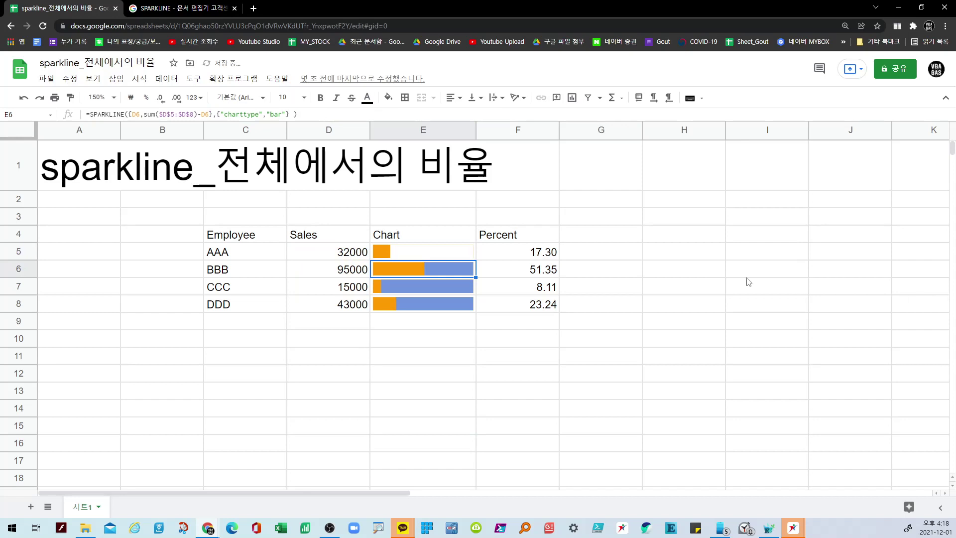
Step: Fill the E5 sparkline formula down through E8 and check the formulas in the Chart column
left_click(417, 254)
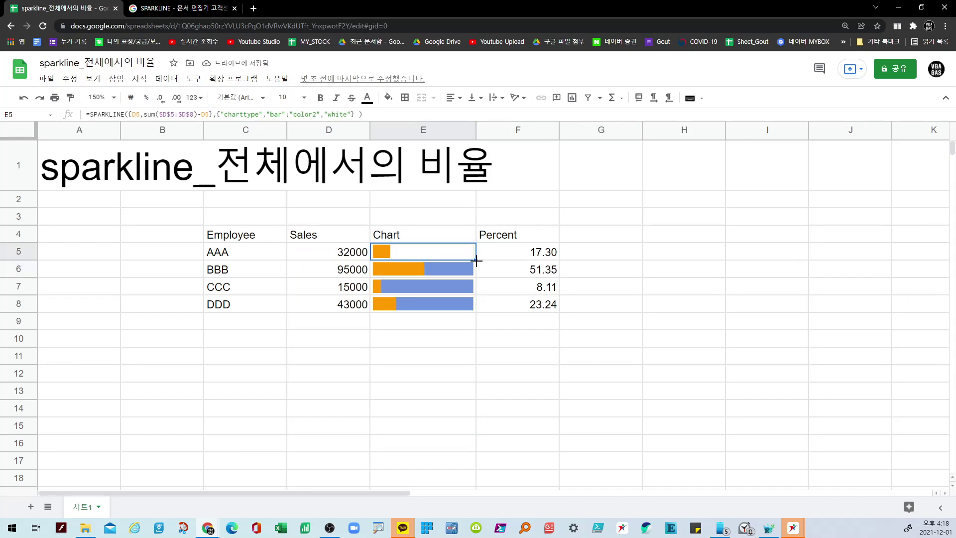
left_click_drag(475, 260, 475, 304)
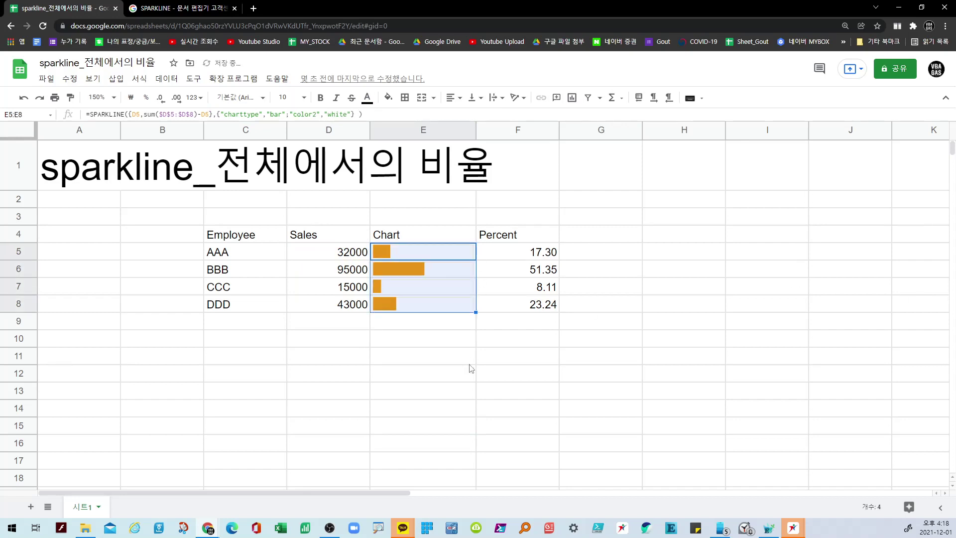
left_click(417, 284)
left_click(440, 274)
left_click(434, 256)
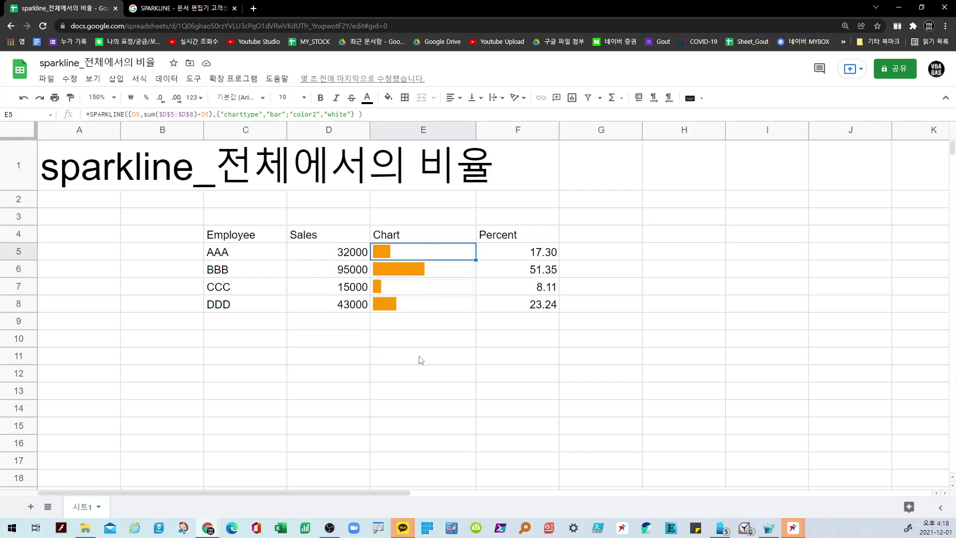
left_click(421, 358)
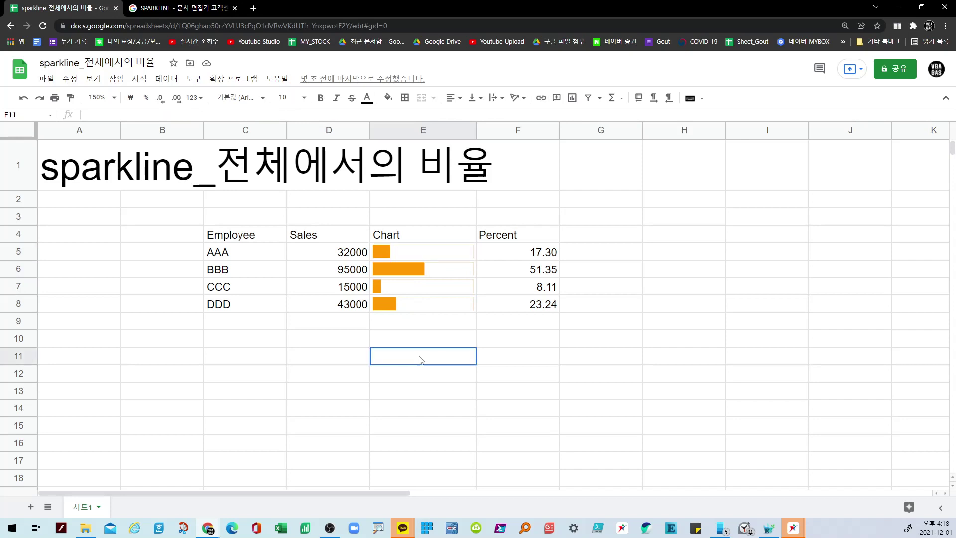
left_click(431, 322)
left_click(433, 305)
left_click(431, 292)
left_click(434, 268)
left_click(438, 255)
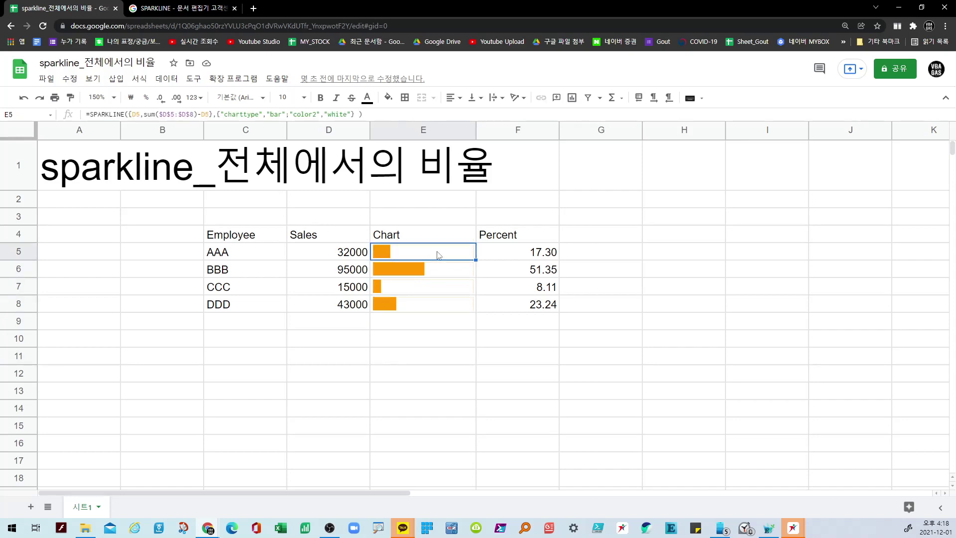
Step: Add "color1","red"; before "charttype" in the options of the E5 sparkline formula, checking the color1 and color2 pairs before committing
double_click(438, 255)
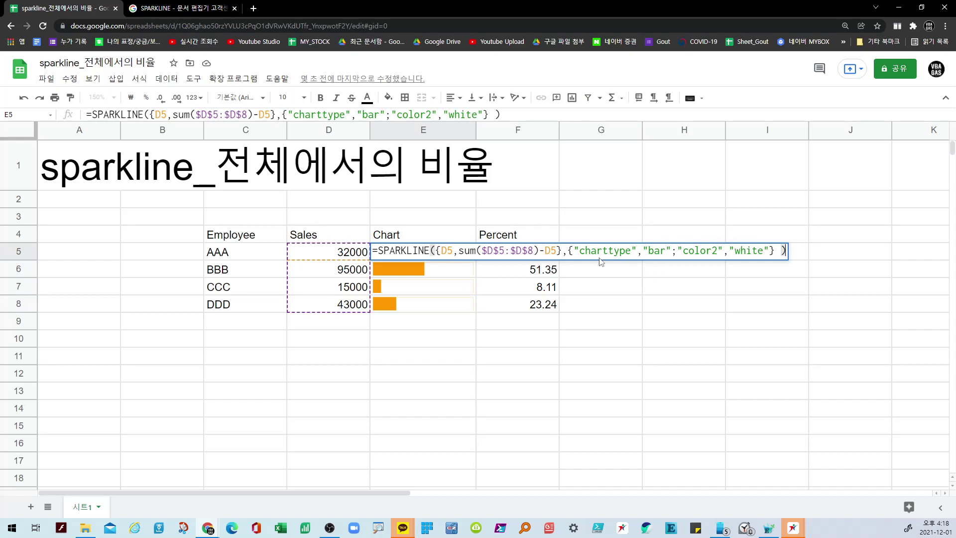
left_click(575, 251)
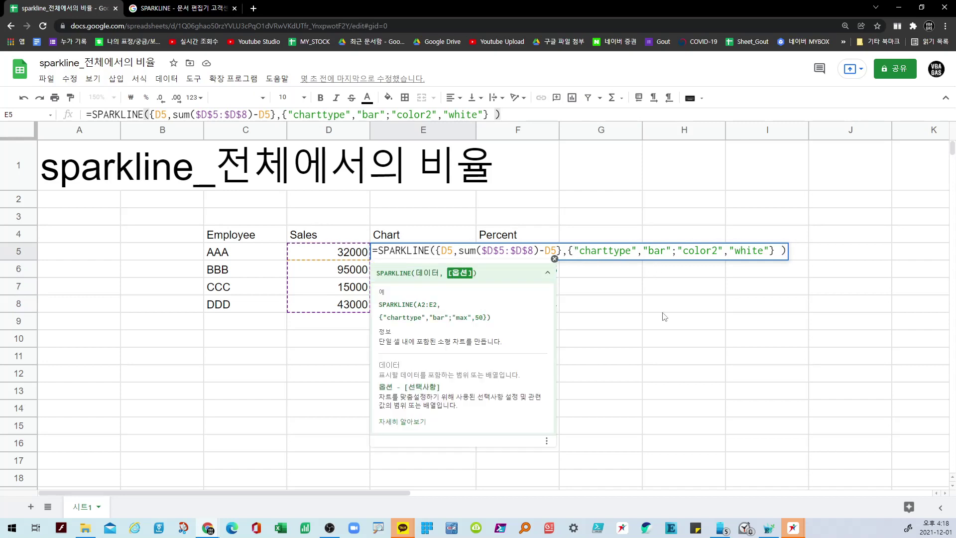
type("\"color")
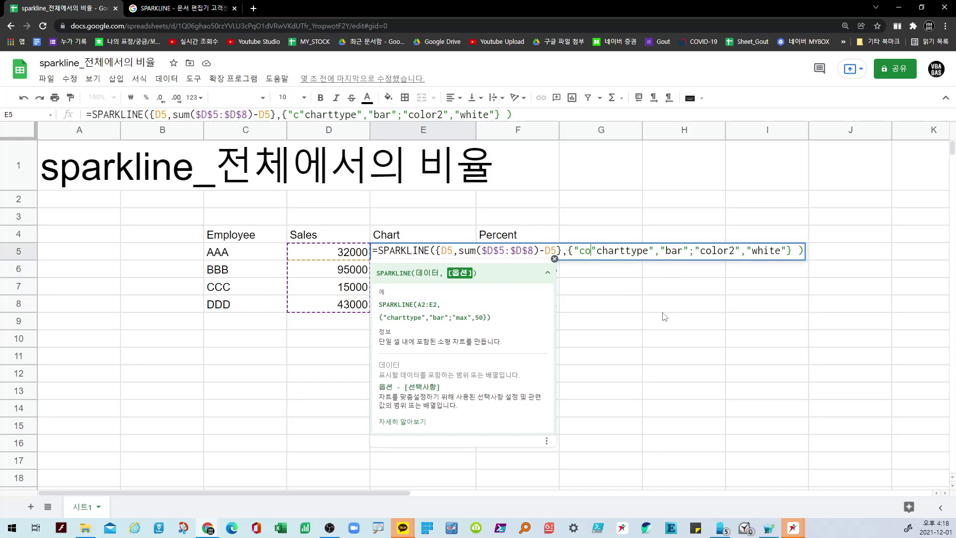
type("1\"")
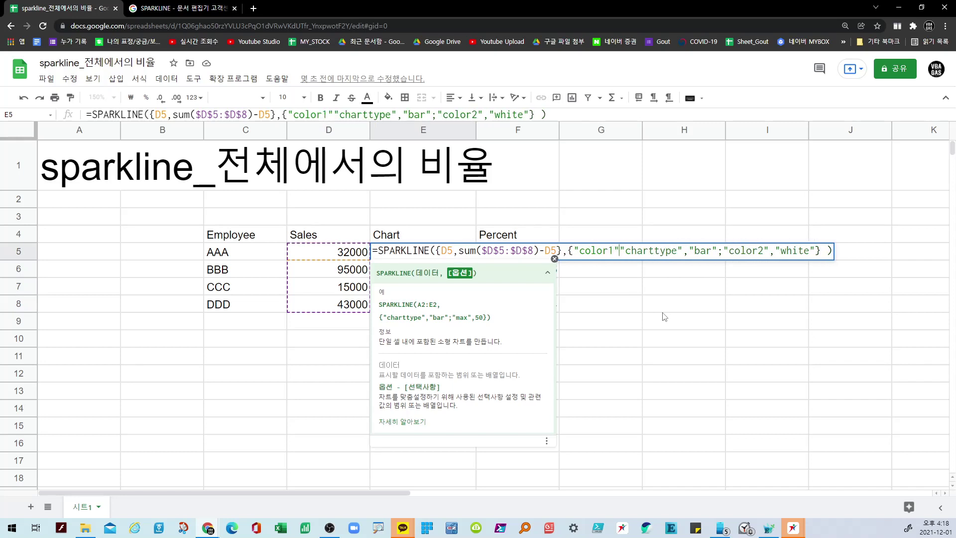
type(":")
key("BackSpace")
type(",\"re")
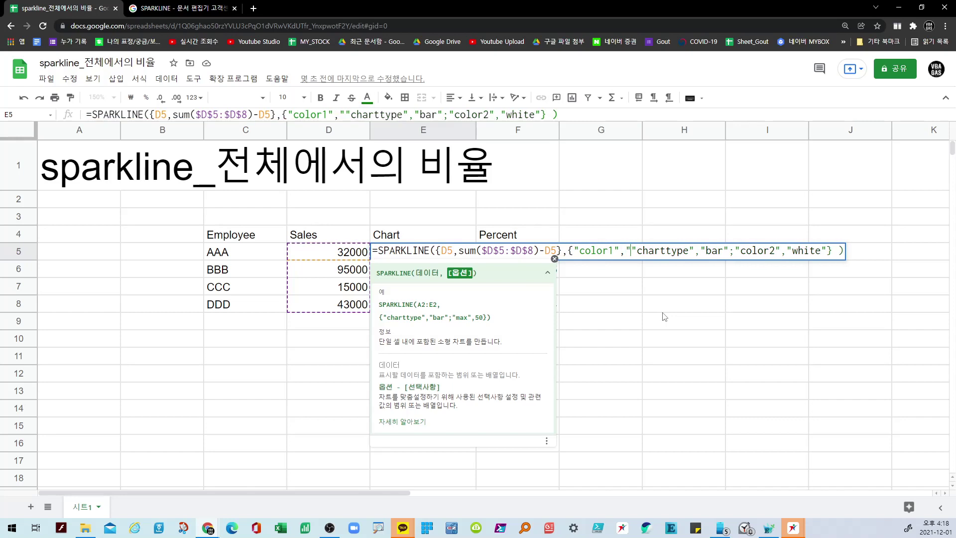
type("d\"")
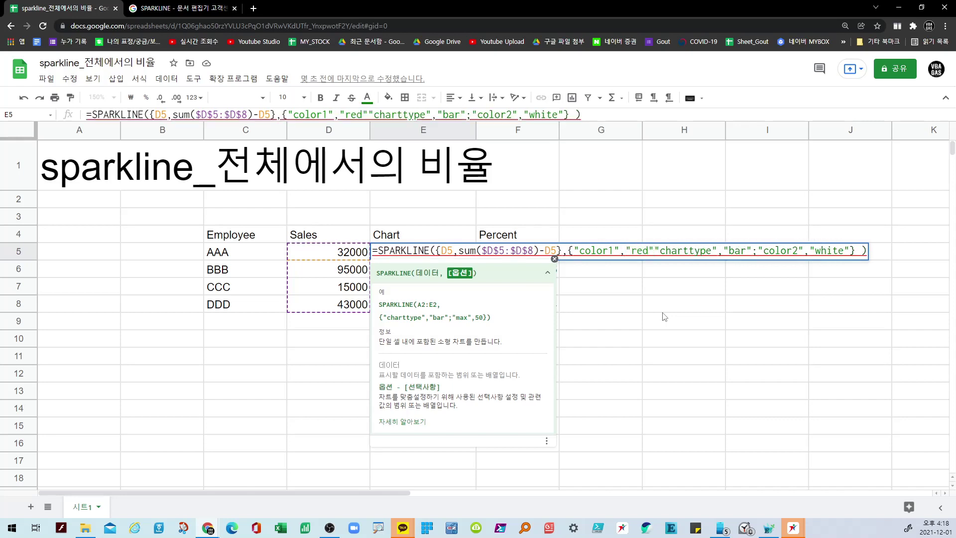
type(";")
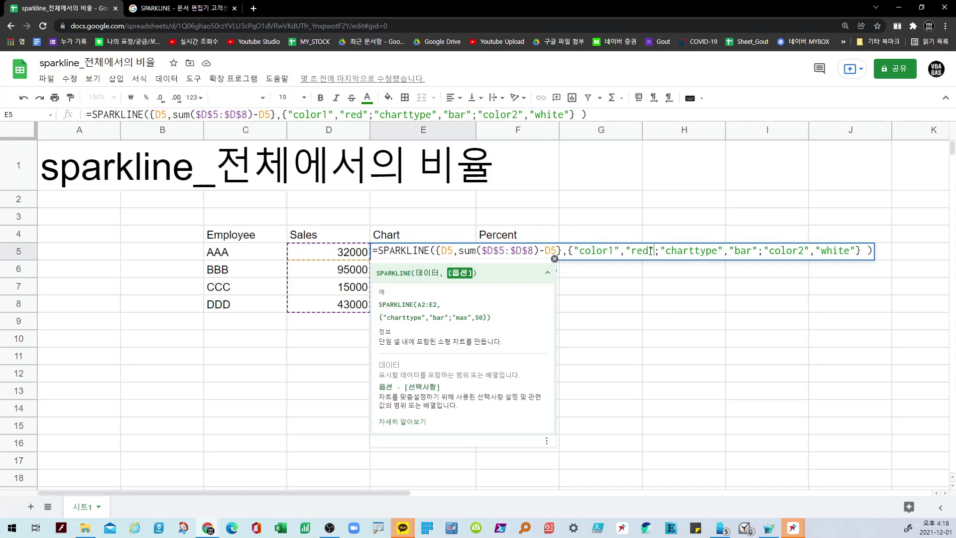
left_click_drag(654, 251, 576, 250)
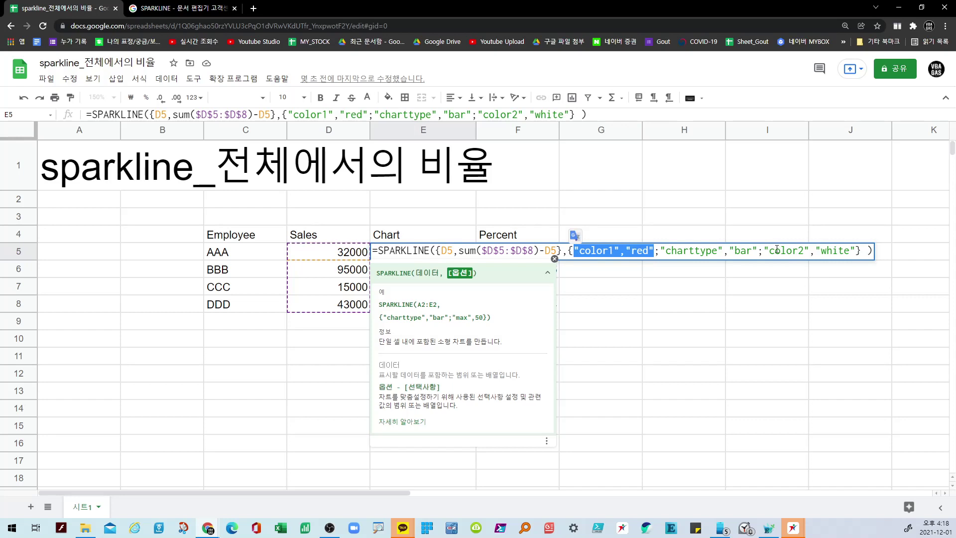
left_click_drag(766, 250, 857, 250)
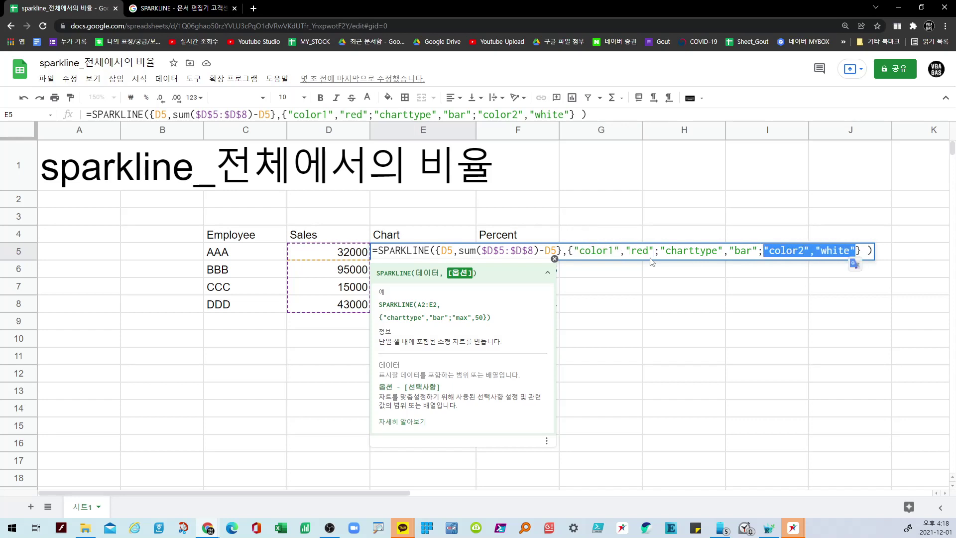
left_click_drag(655, 250, 574, 251)
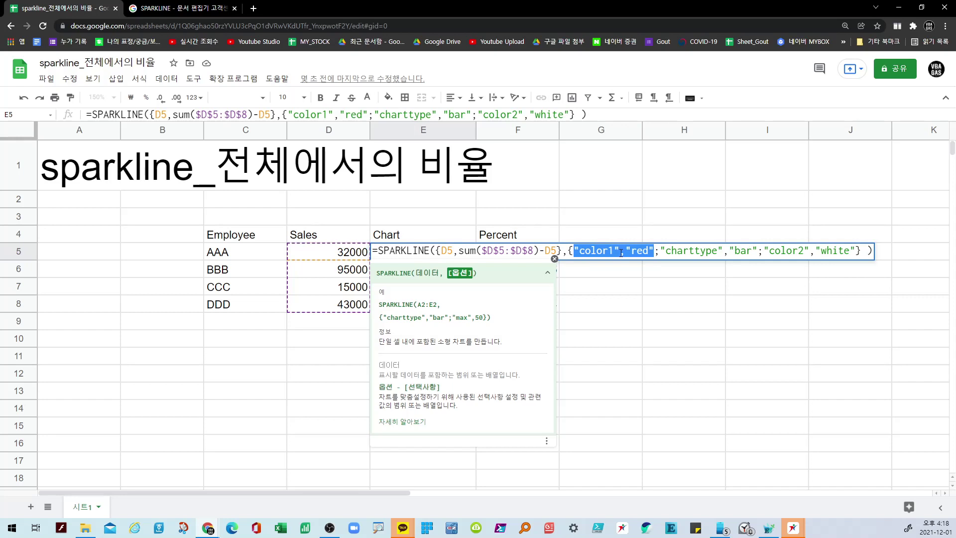
left_click(621, 251)
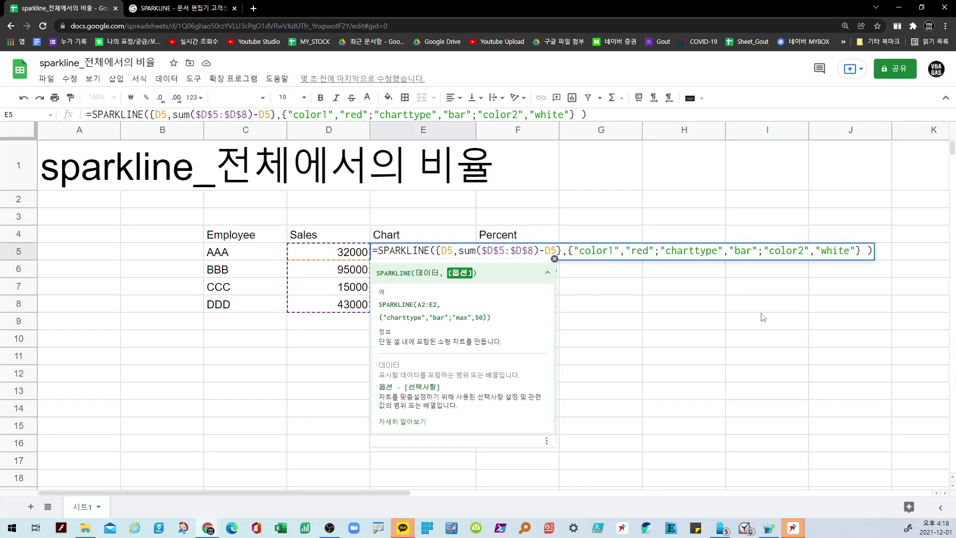
key("Return")
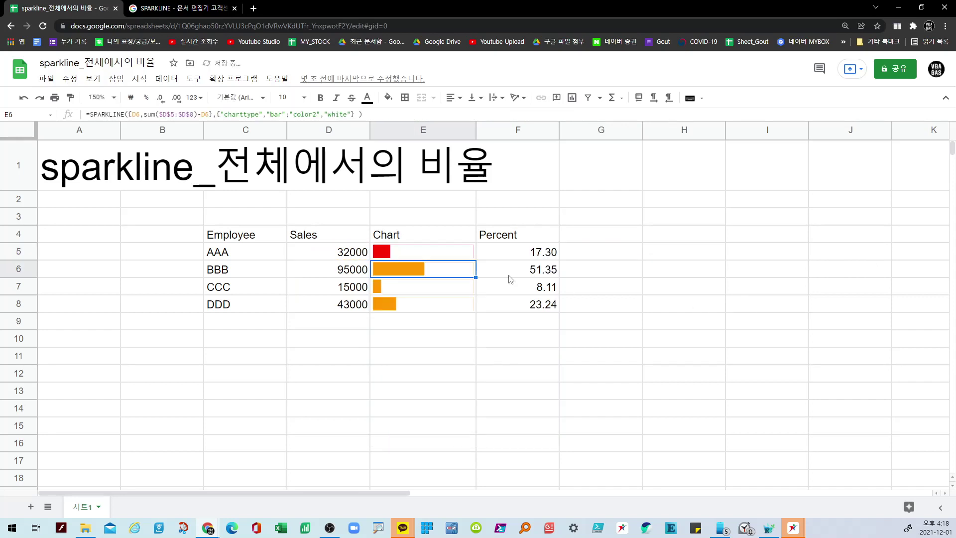
Step: Fill the E5 sparkline formula down through E8 to apply the red bars to the whole Chart column
left_click(461, 254)
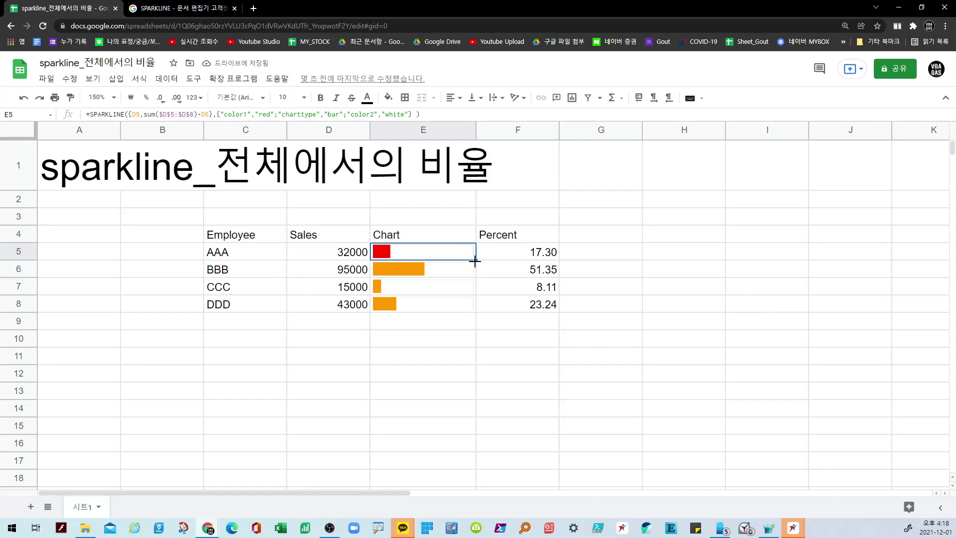
left_click_drag(475, 259, 470, 307)
left_click(450, 344)
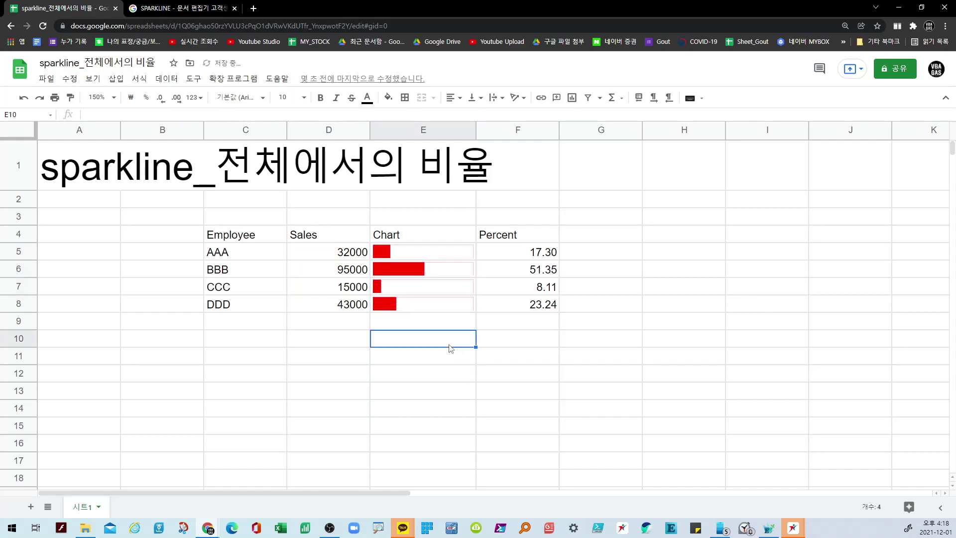
left_click(523, 356)
scroll(546, 360, "down", 1)
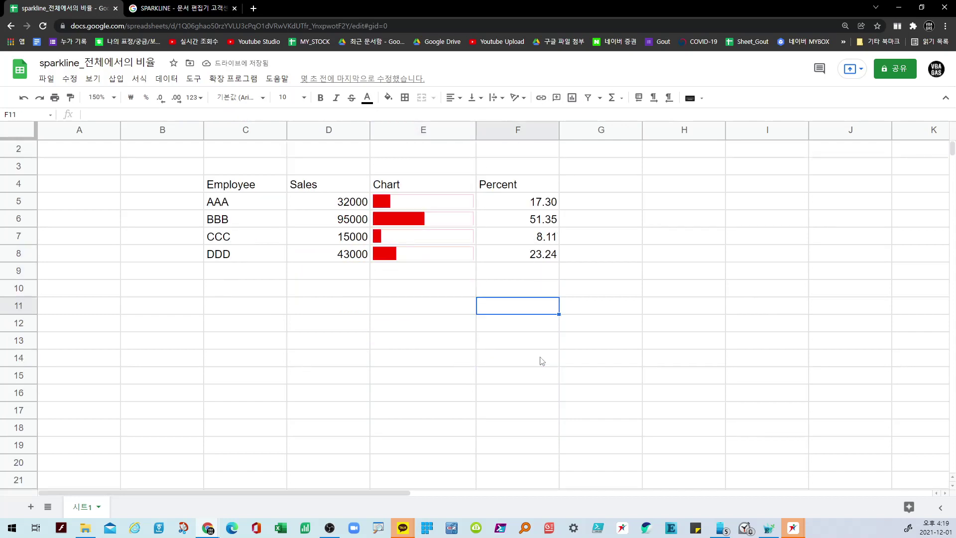
scroll(542, 362, "up", 1)
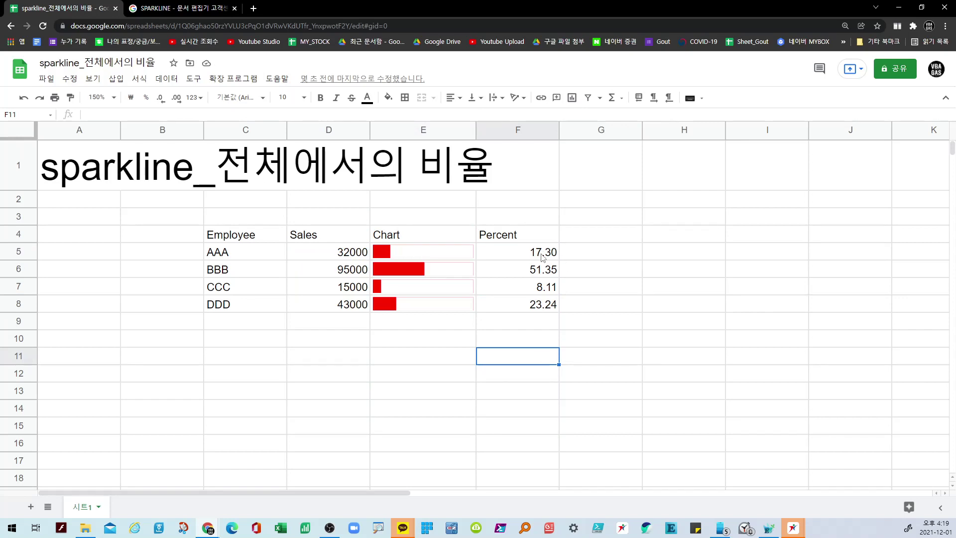
Step: Try to append the text "10" to the E5 sparkline by adding & "10" after the closing parenthesis
left_click(454, 260)
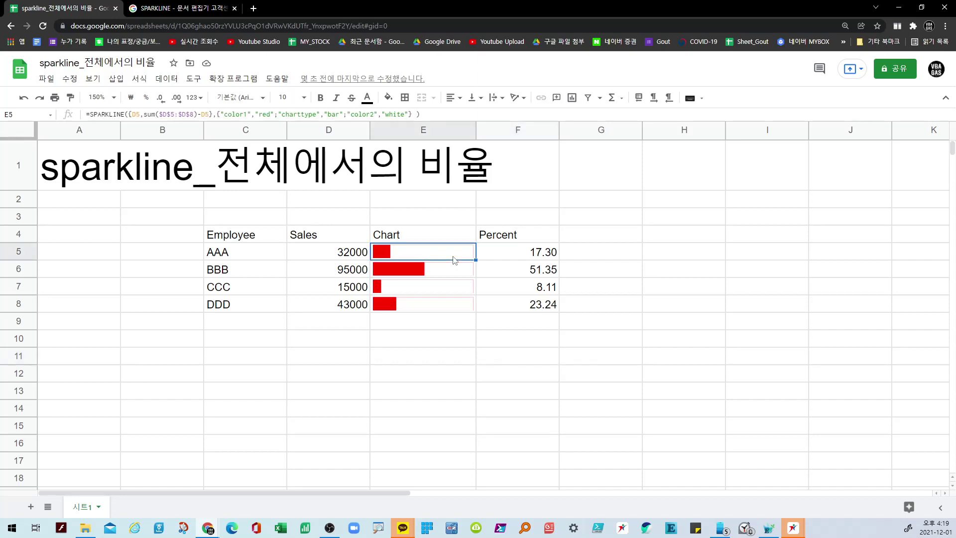
double_click(454, 257)
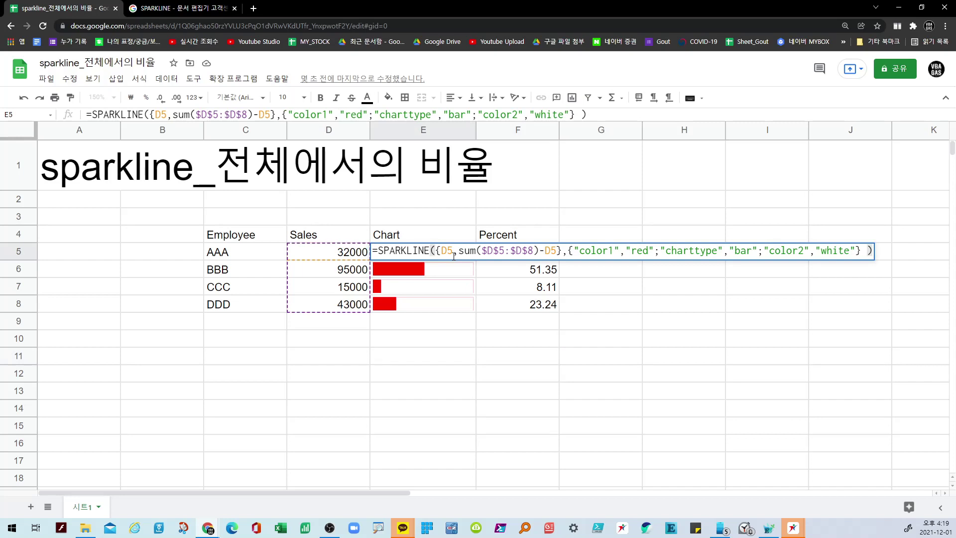
left_click(610, 116)
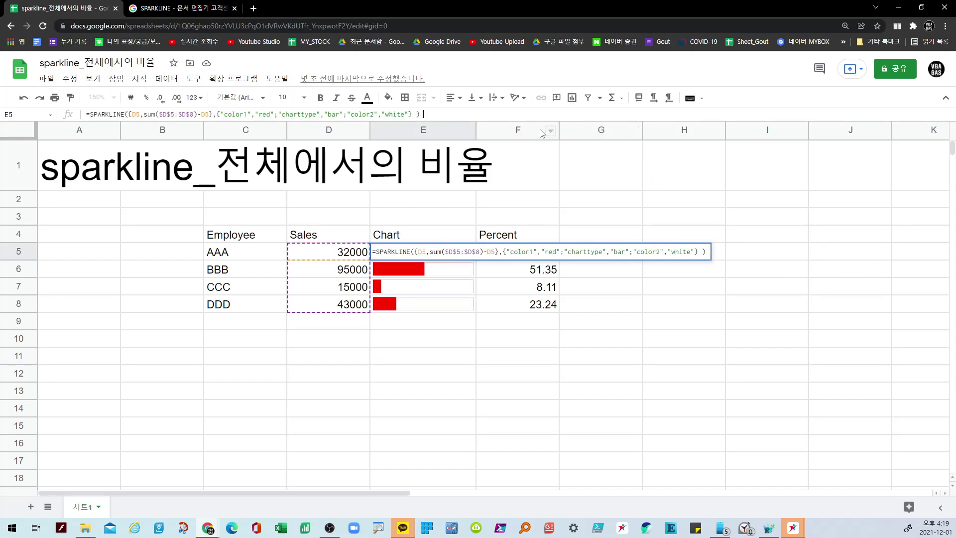
type("*")
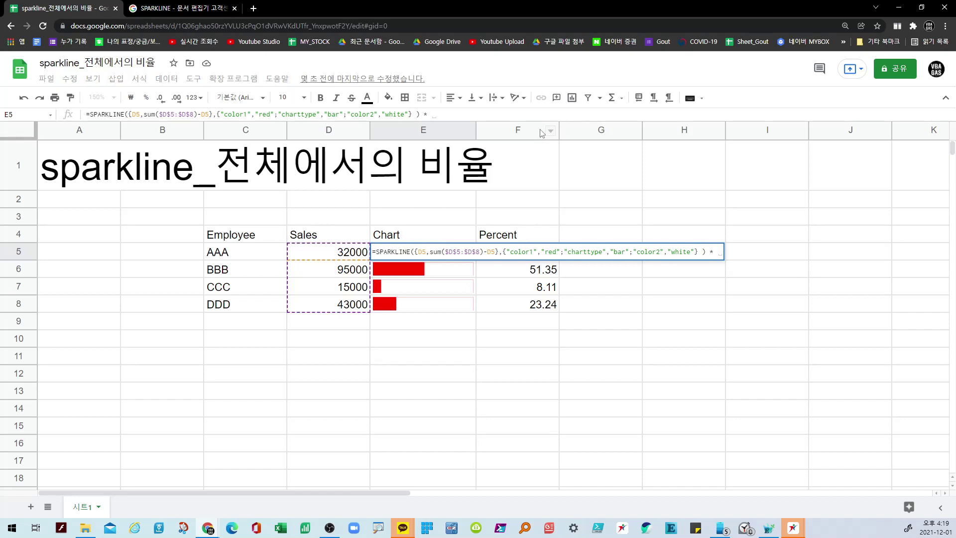
key("BackSpace")
key("BackSpace")
type("& ")
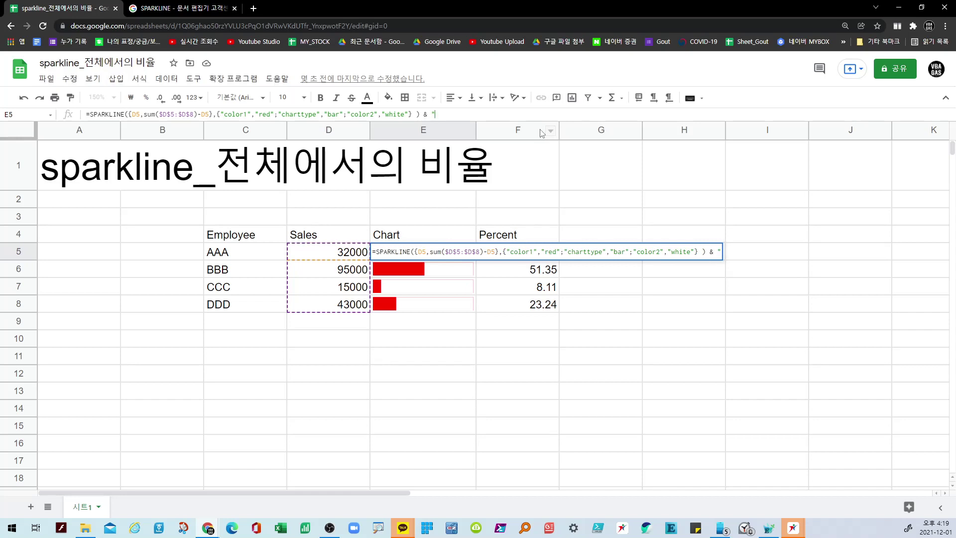
type("\"10\"")
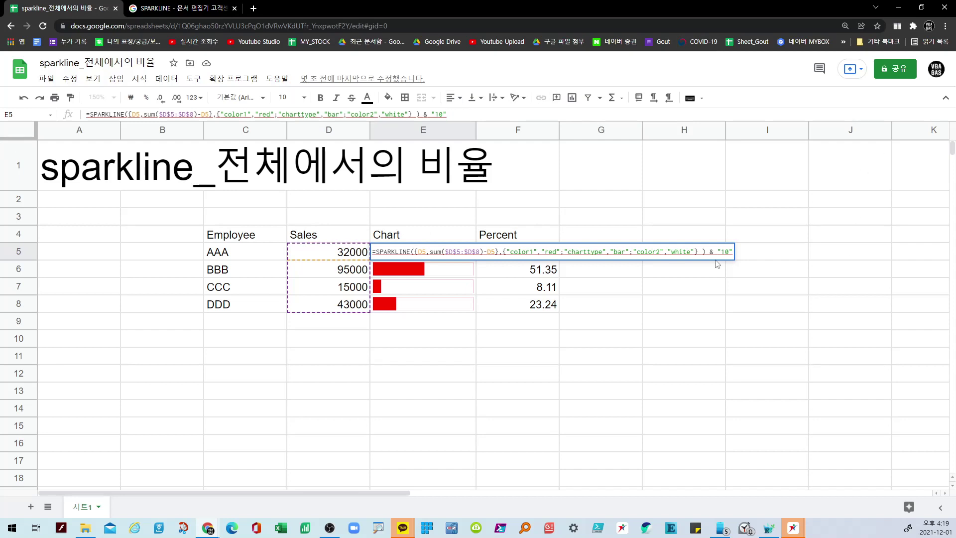
mouse_move(425, 115)
key("Return")
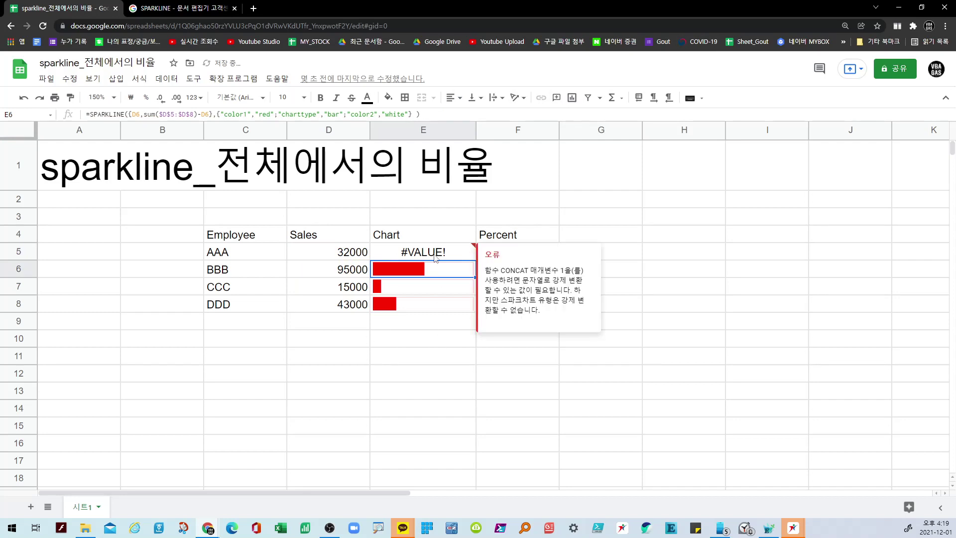
Step: Remove the & "10" concatenation from the end of the E5 sparkline formula
mouse_move(435, 258)
double_click(446, 255)
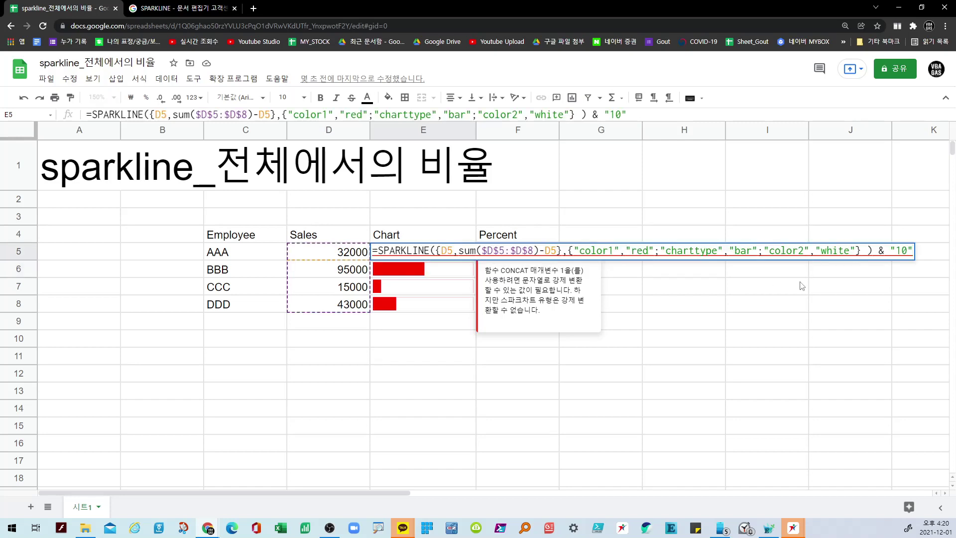
left_click(873, 251)
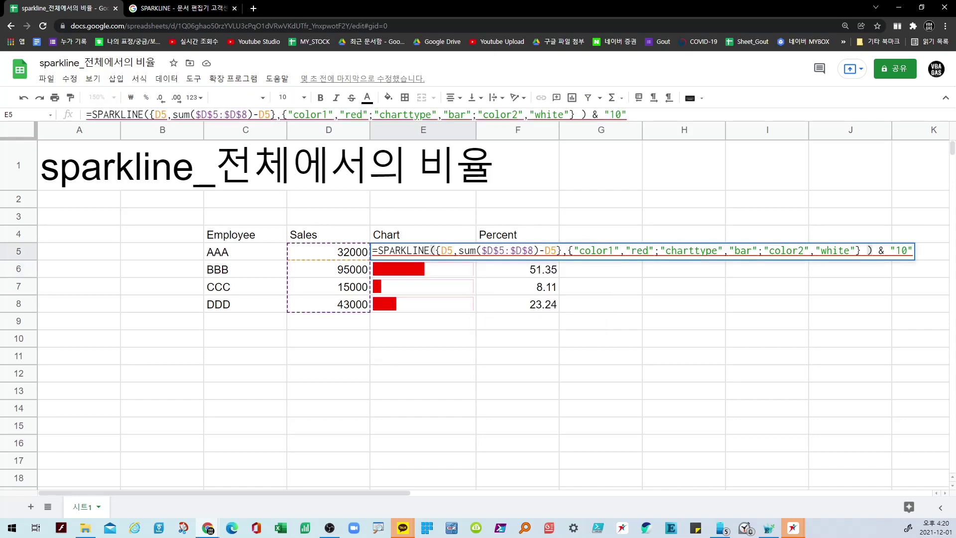
key("Delete")
key("Delete")
key("Delete")
key("Delete")
key("Delete")
key("Delete")
key("Delete")
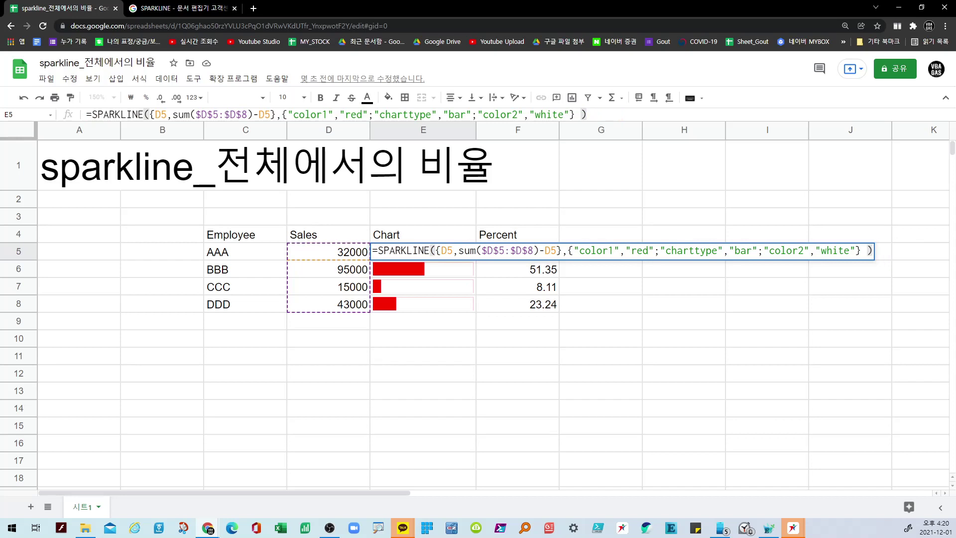
key("Return")
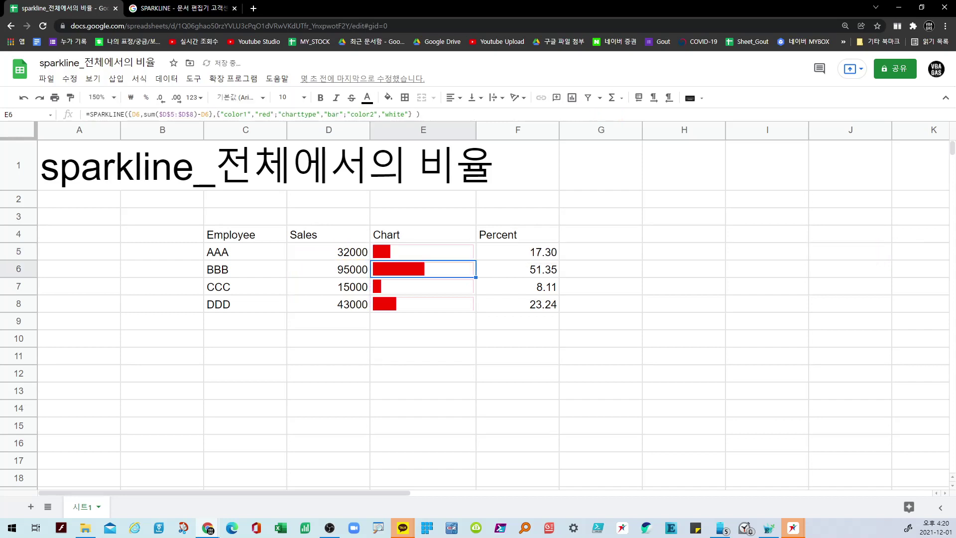
left_click(632, 274)
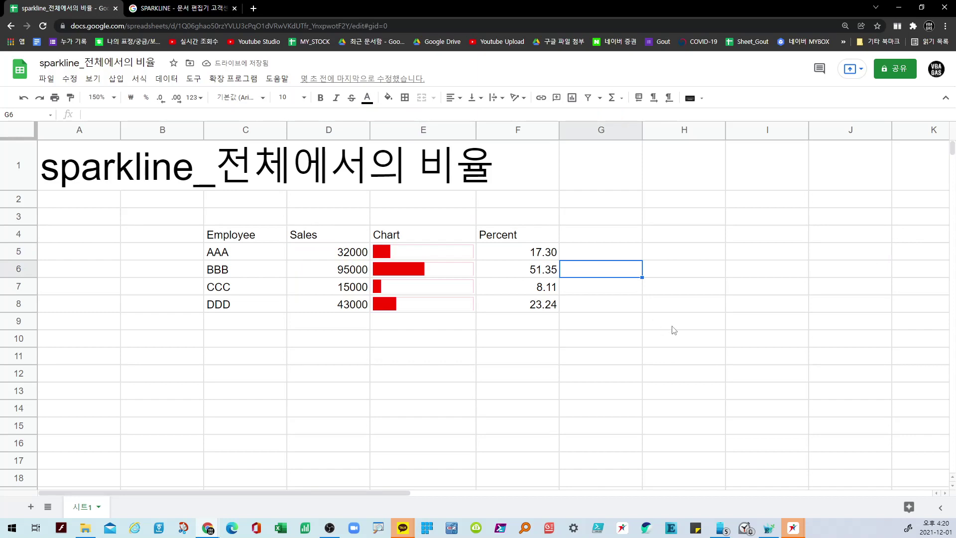
scroll(673, 329, "down", 1)
scroll(674, 330, "up", 1)
left_click(563, 338)
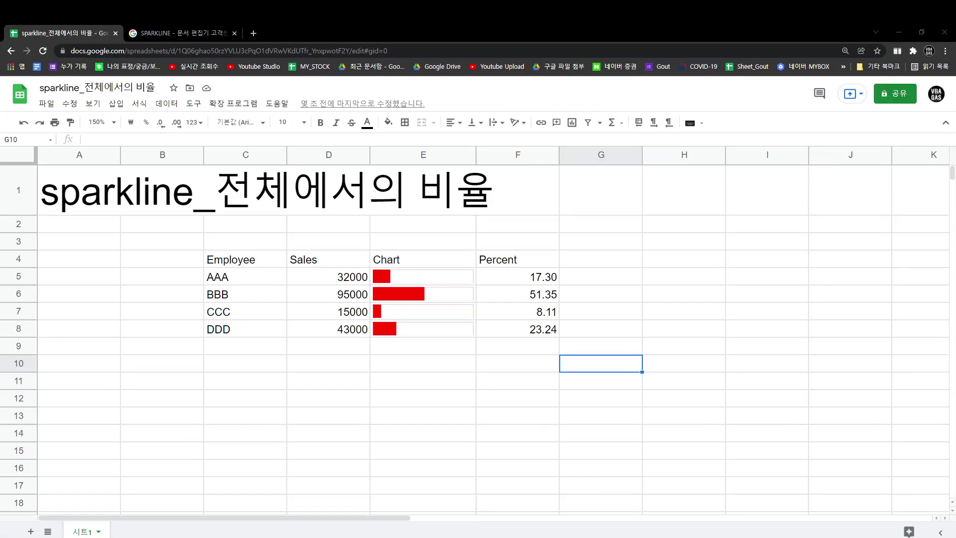
Step: Review the Chart sparklines in E5:E8 against the Sales values in D5:D8
left_click_drag(429, 291, 427, 347)
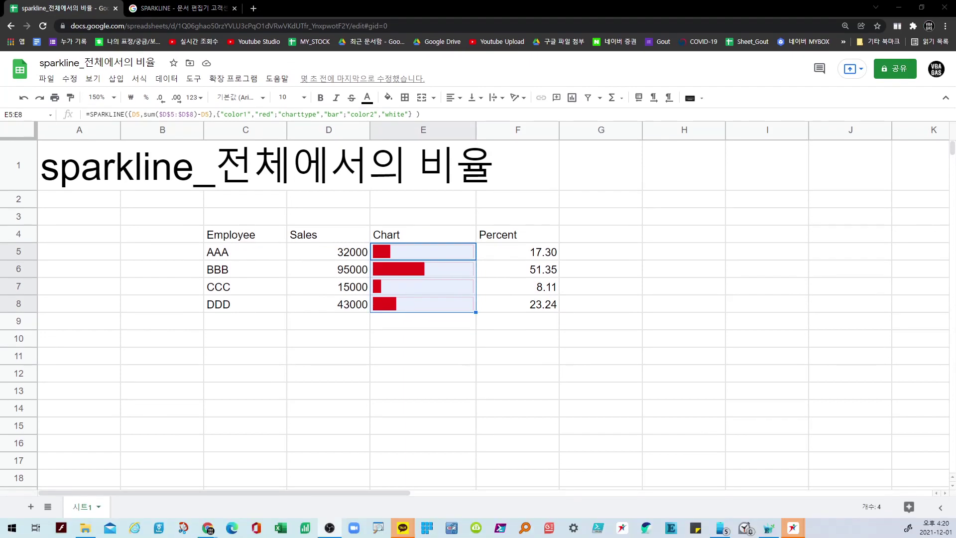
left_click(398, 269)
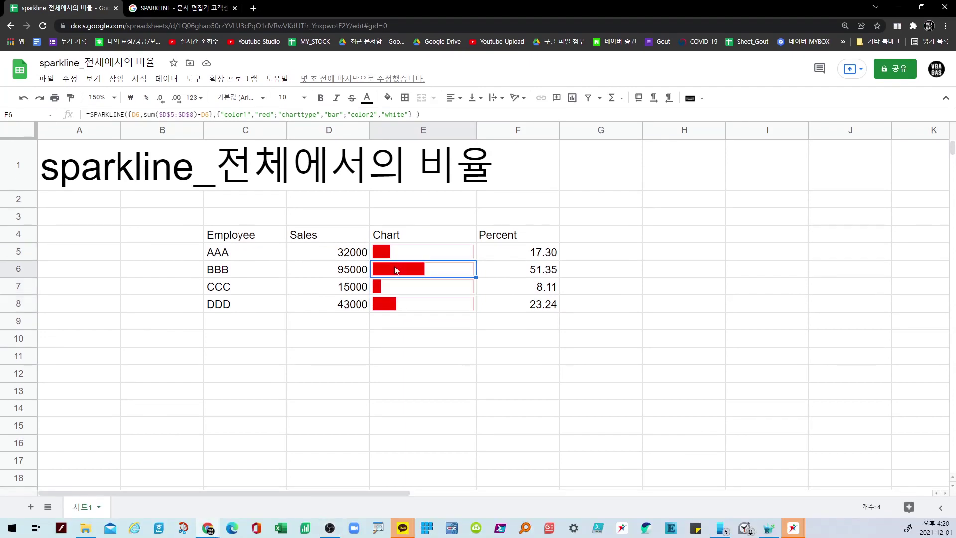
left_click(404, 253)
left_click_drag(358, 255, 360, 308)
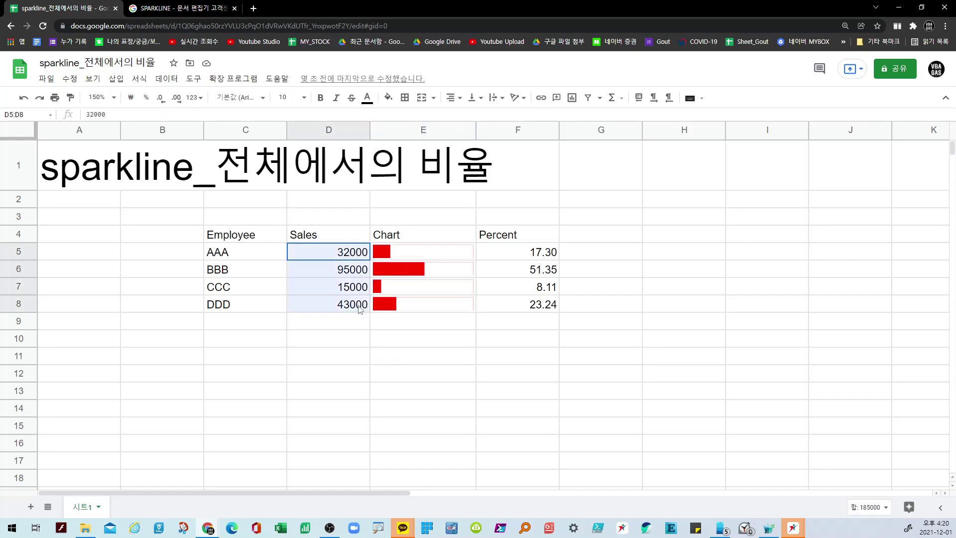
left_click(343, 256)
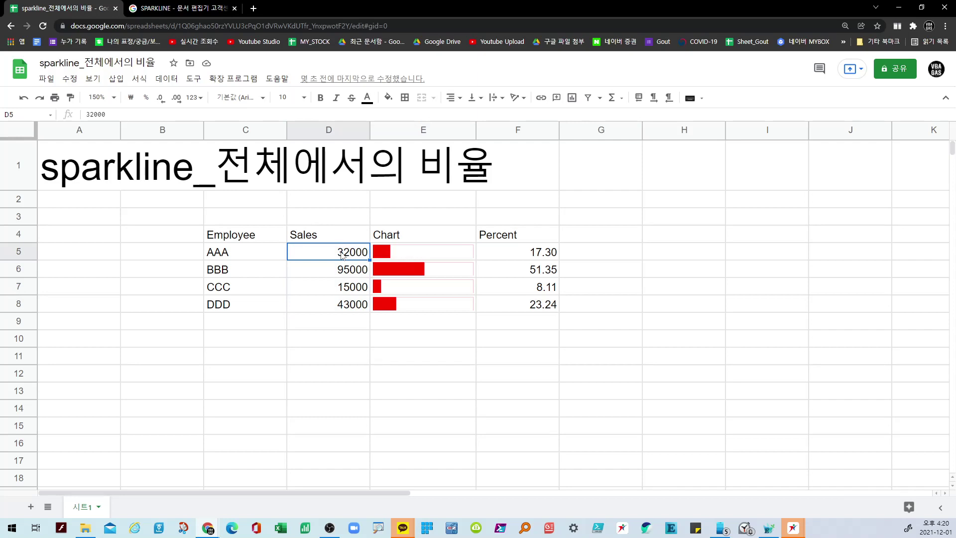
left_click(343, 275)
left_click(344, 295)
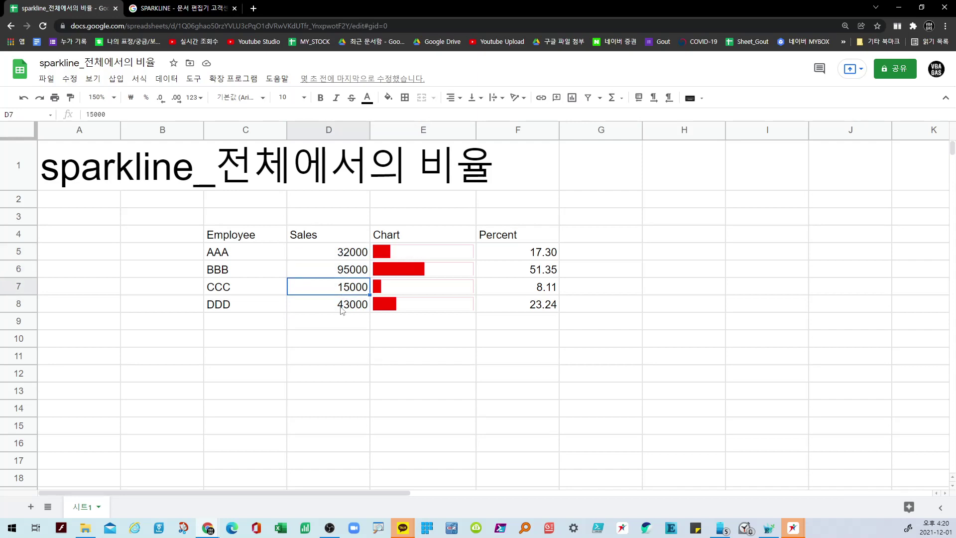
left_click(342, 310)
left_click(455, 254)
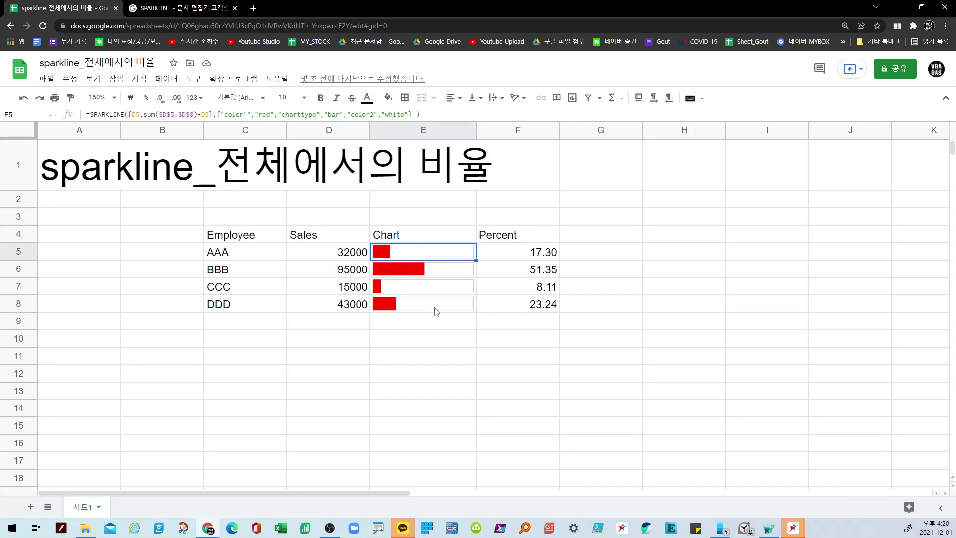
Step: Examine the E5 sparkline formula, covering D5, the sum($D$5:$D$8)-D5 remainder, and the charttype, color1 and color2 options
double_click(433, 258)
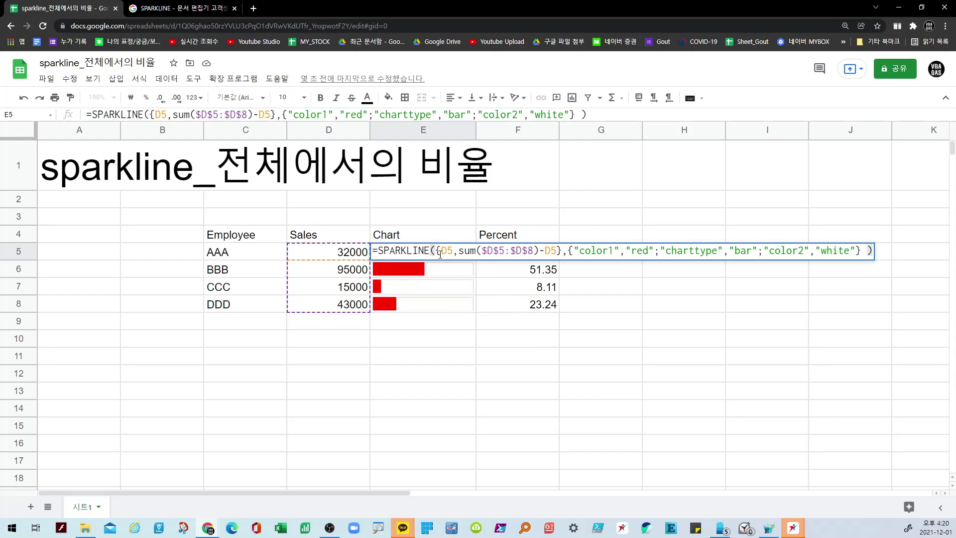
left_click(440, 254)
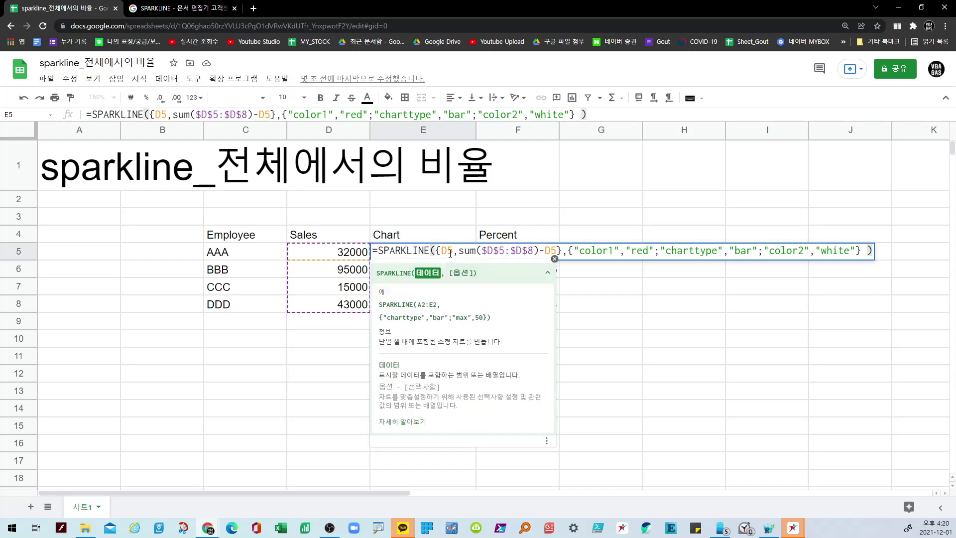
left_click_drag(454, 251, 558, 250)
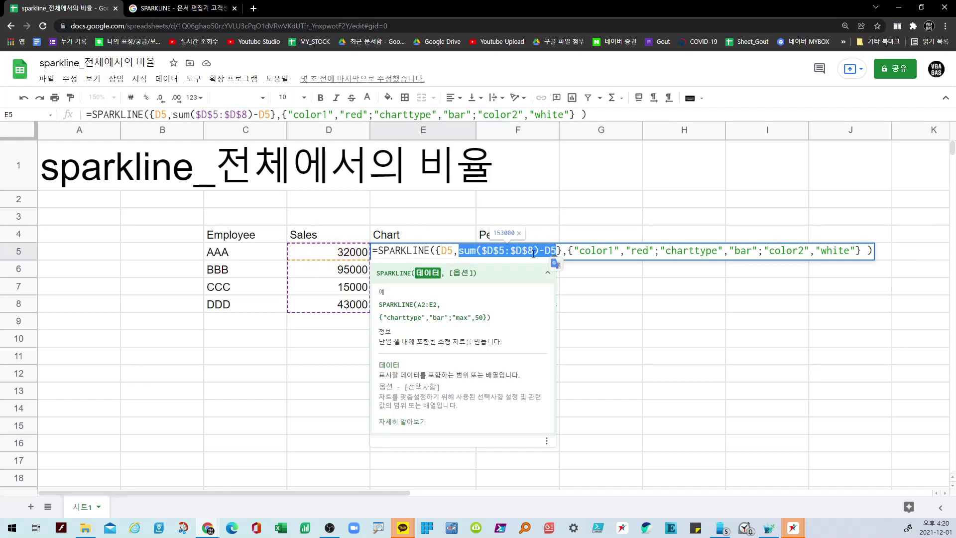
left_click(545, 251)
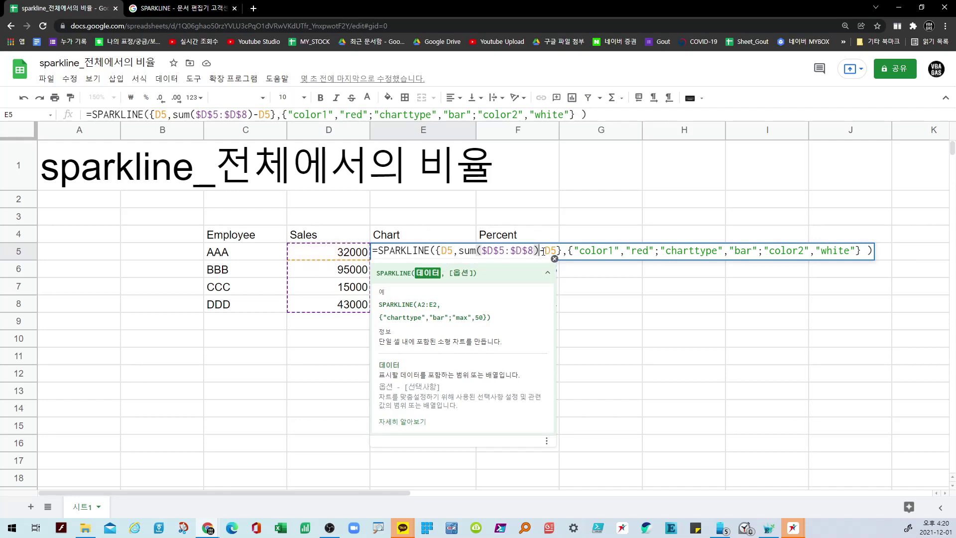
left_click_drag(544, 251, 554, 251)
left_click_drag(459, 251, 556, 258)
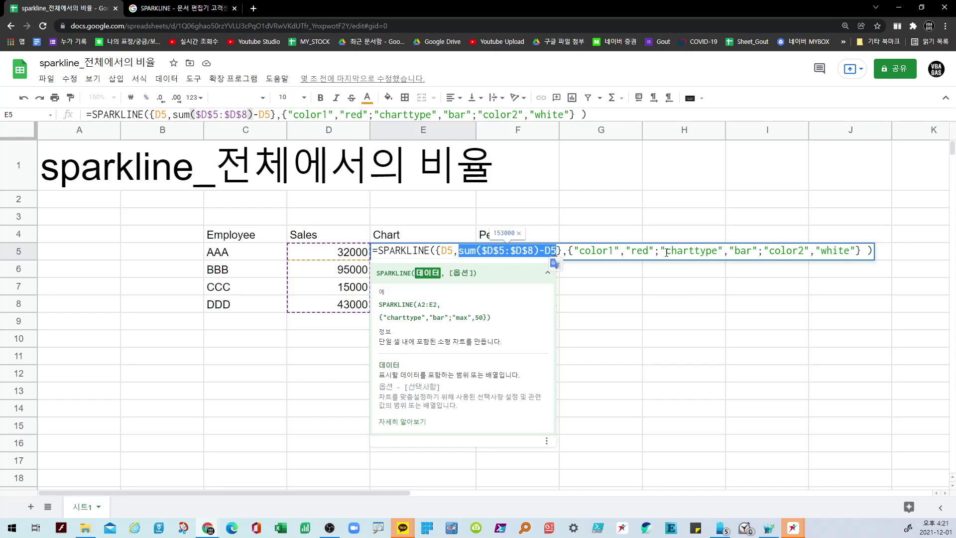
left_click_drag(666, 250, 755, 251)
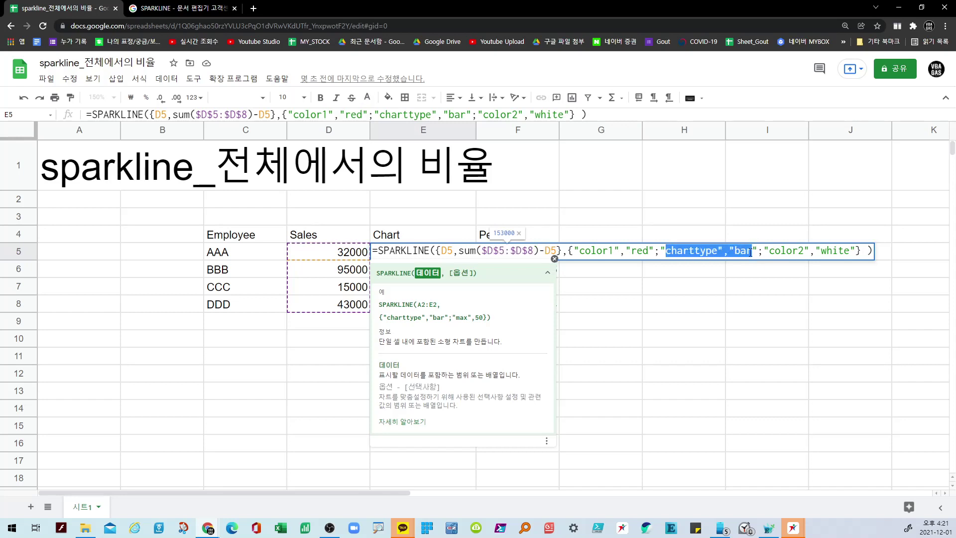
left_click_drag(654, 250, 581, 244)
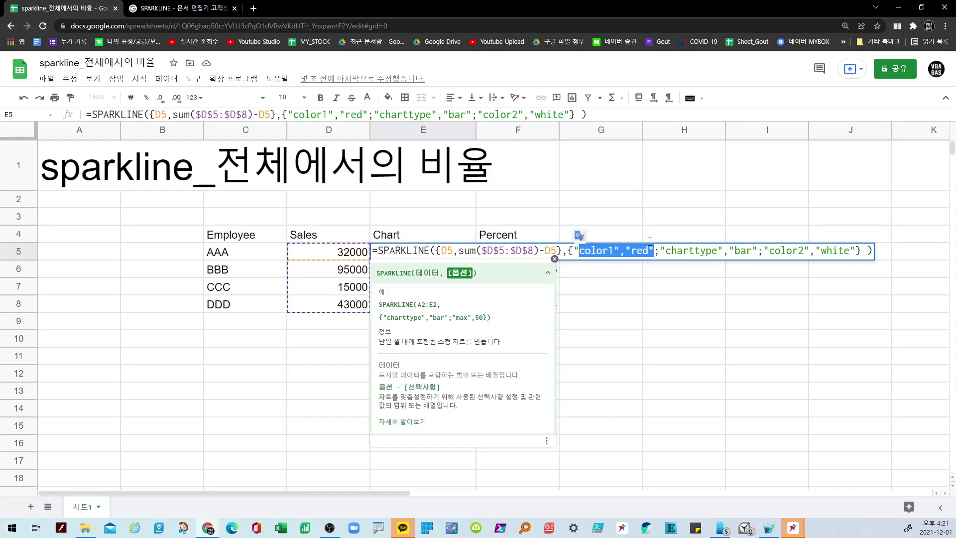
left_click(770, 251)
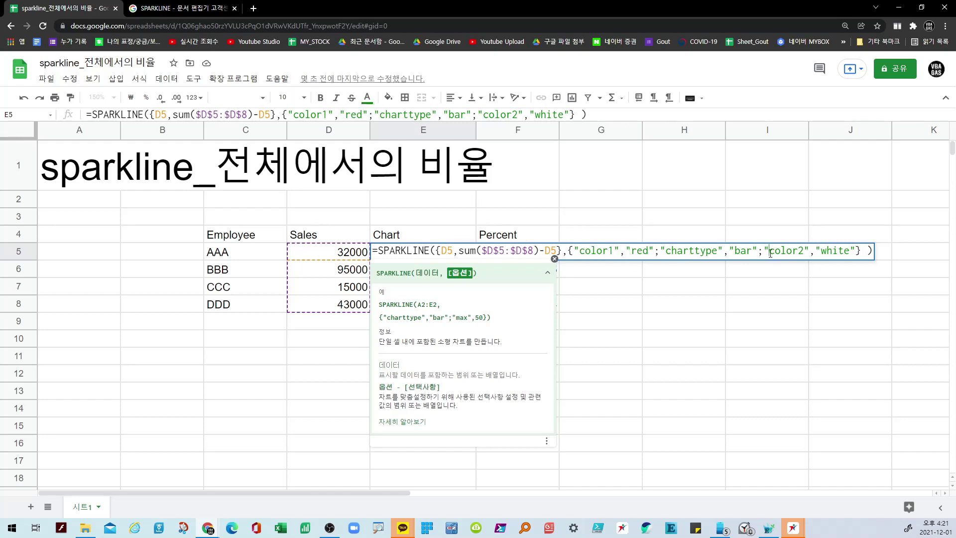
left_click_drag(765, 251, 860, 251)
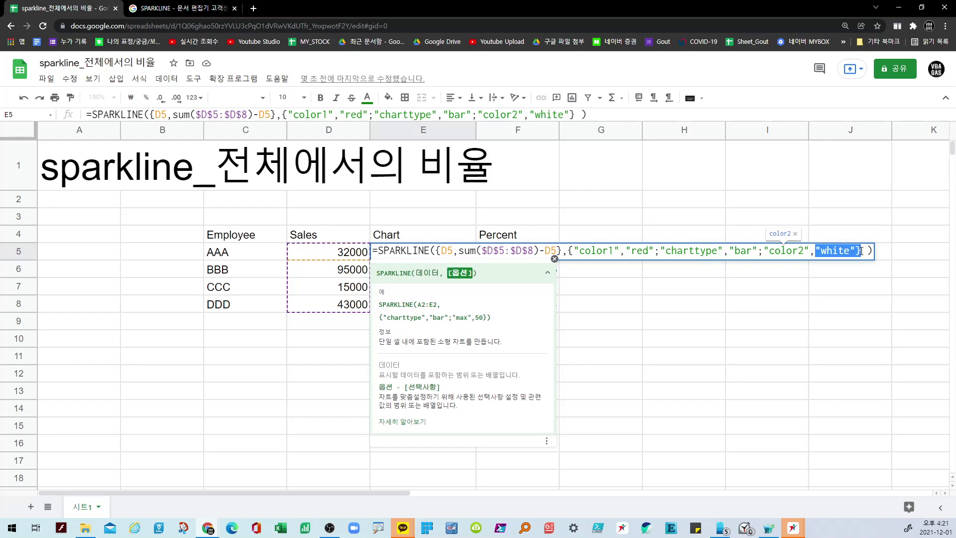
left_click(867, 251)
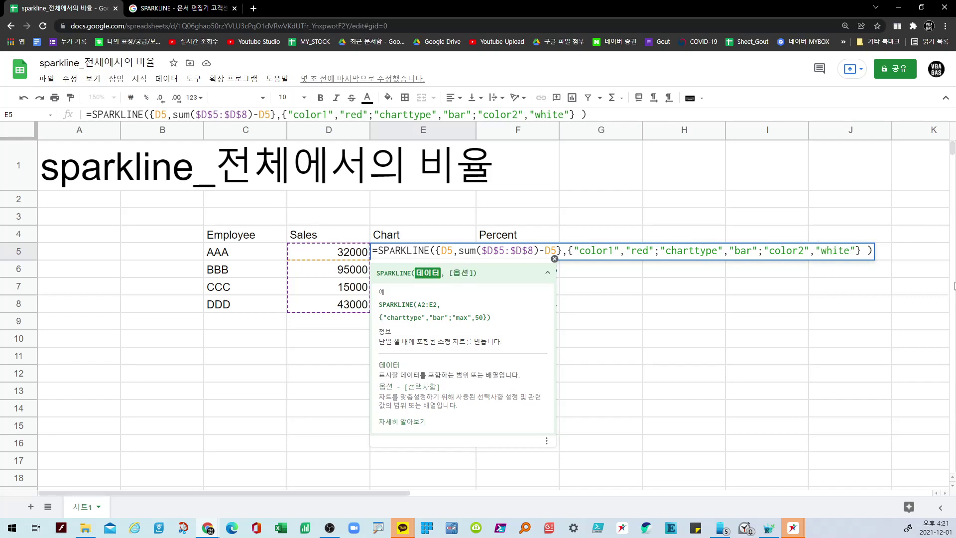
key("Return")
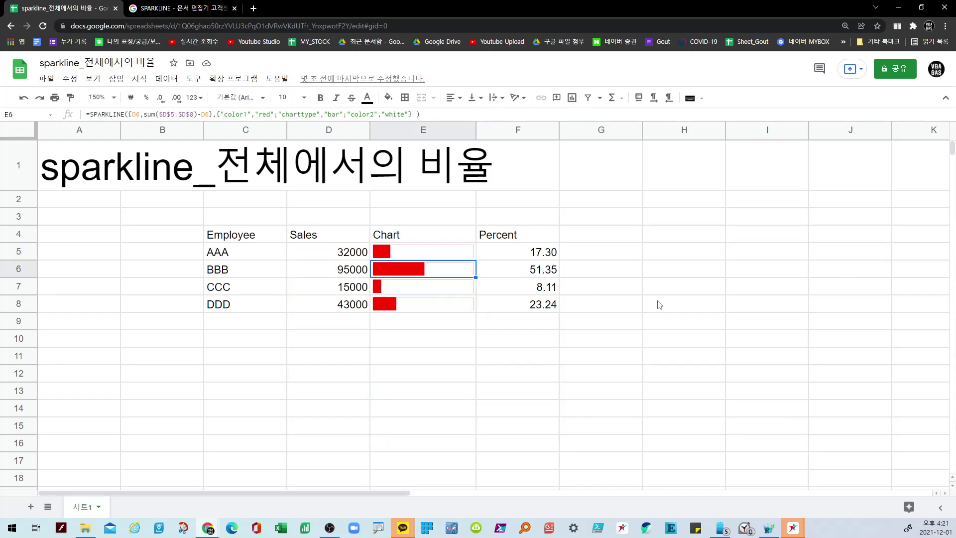
Step: Check the filled sparkline formulas in the Chart column one by one, from E5 through E8
left_click(385, 257)
left_click(416, 277)
left_click(419, 291)
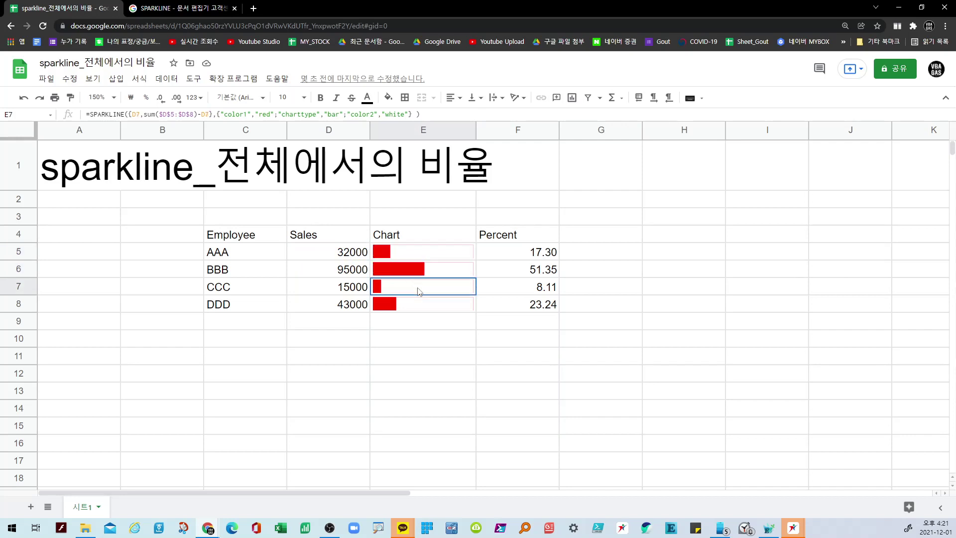
left_click(417, 305)
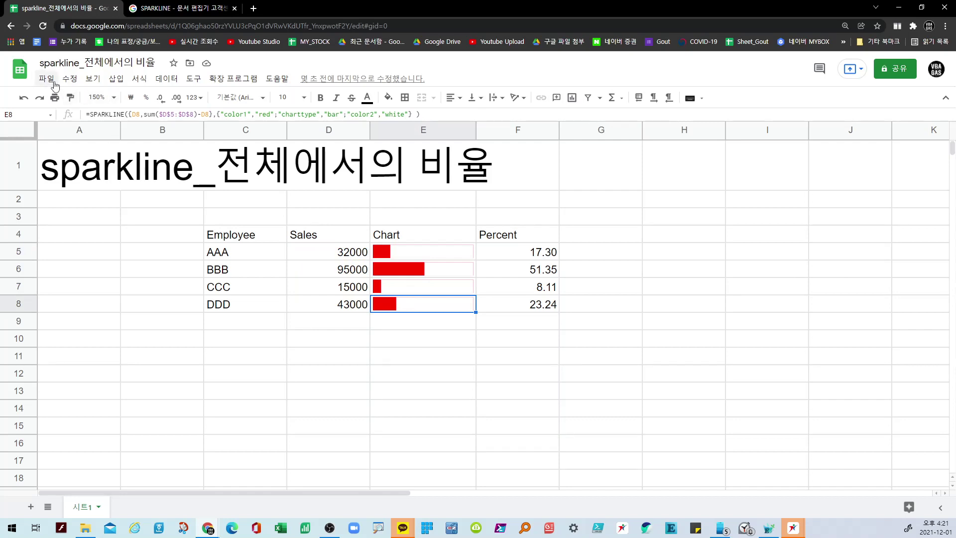
left_click(312, 361)
left_click(527, 362)
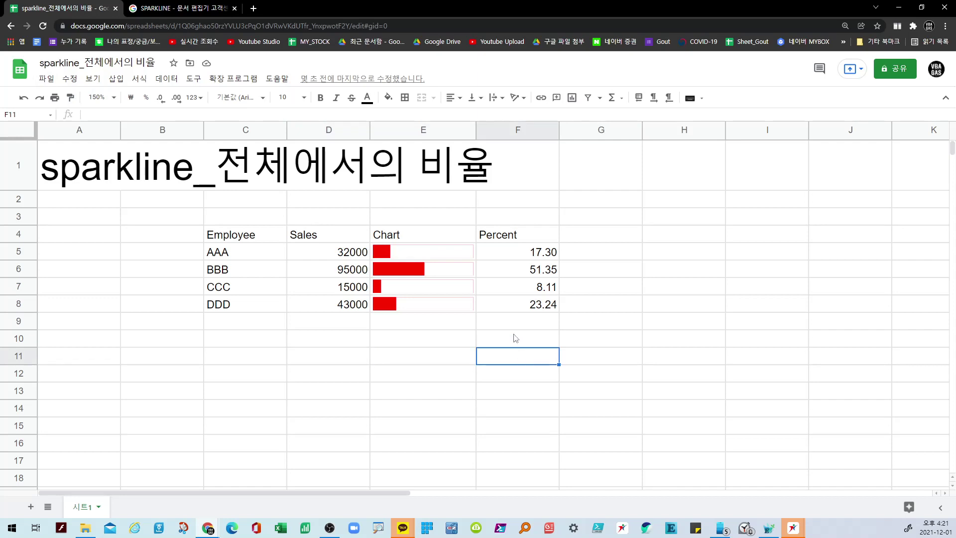
left_click(516, 338)
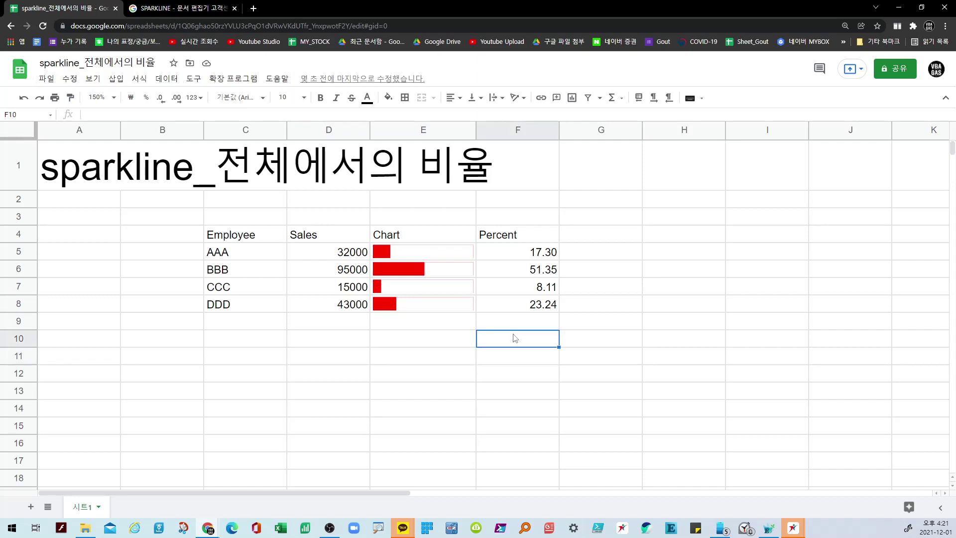
left_click(52, 79)
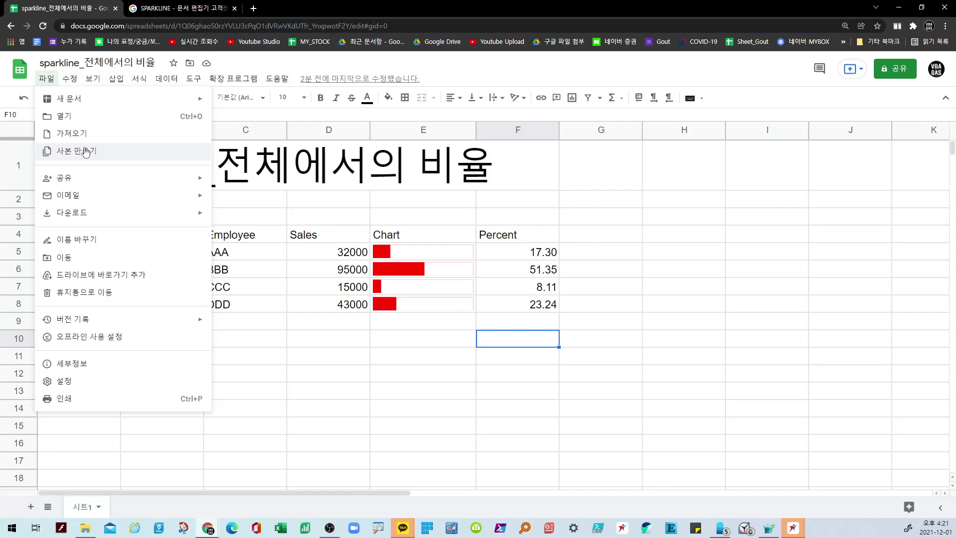
left_click(424, 251)
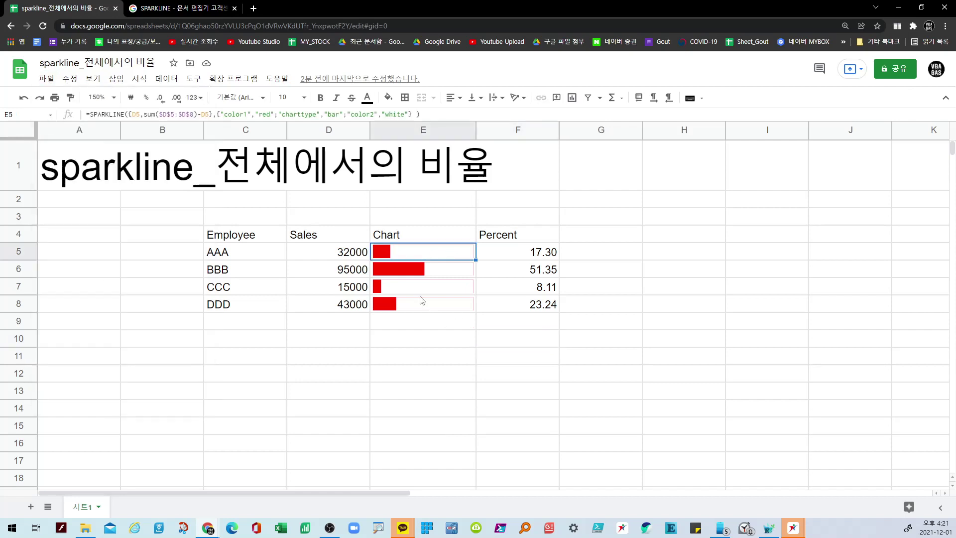
left_click(420, 288)
left_click(419, 274)
left_click(422, 292)
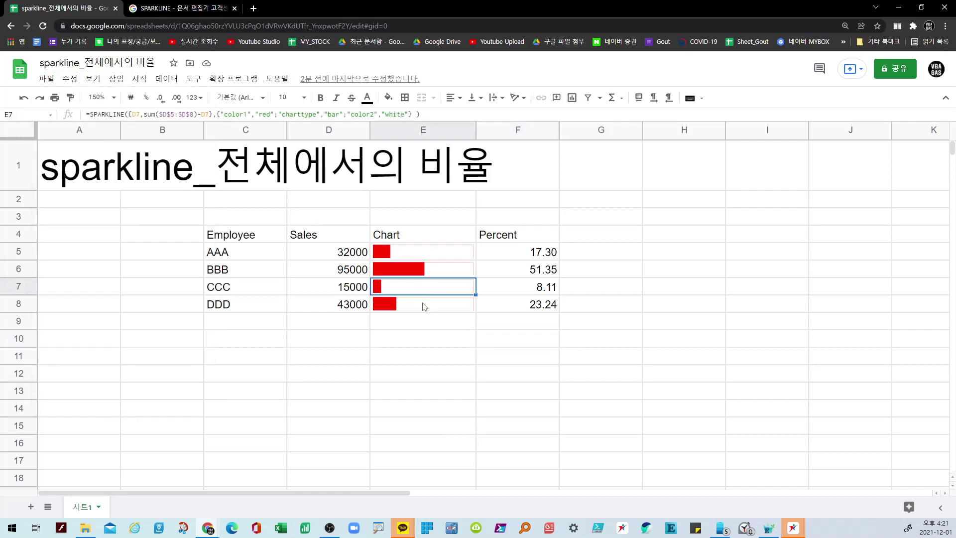
left_click(424, 305)
left_click(400, 360)
left_click(281, 307)
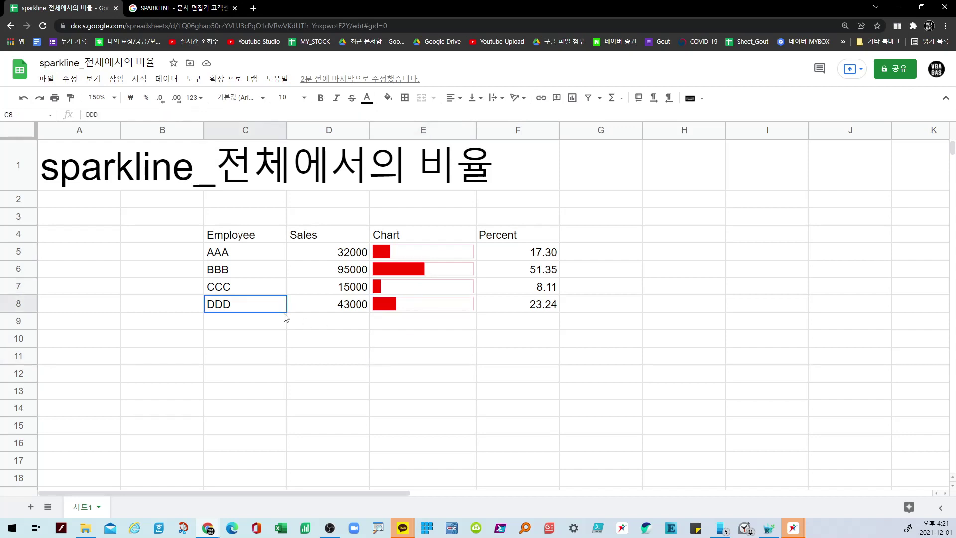